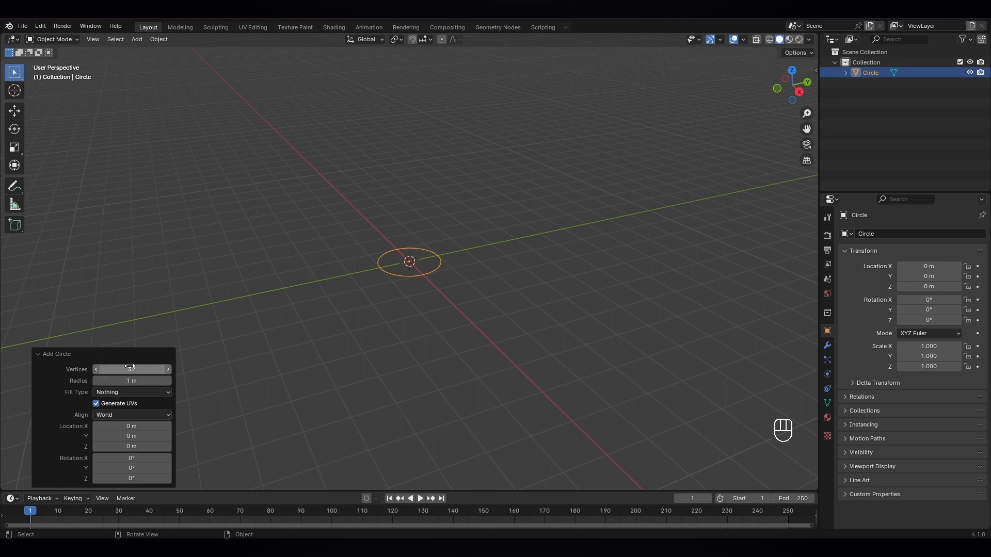
- Set the new circle's vertex count to 10
click(130, 372)
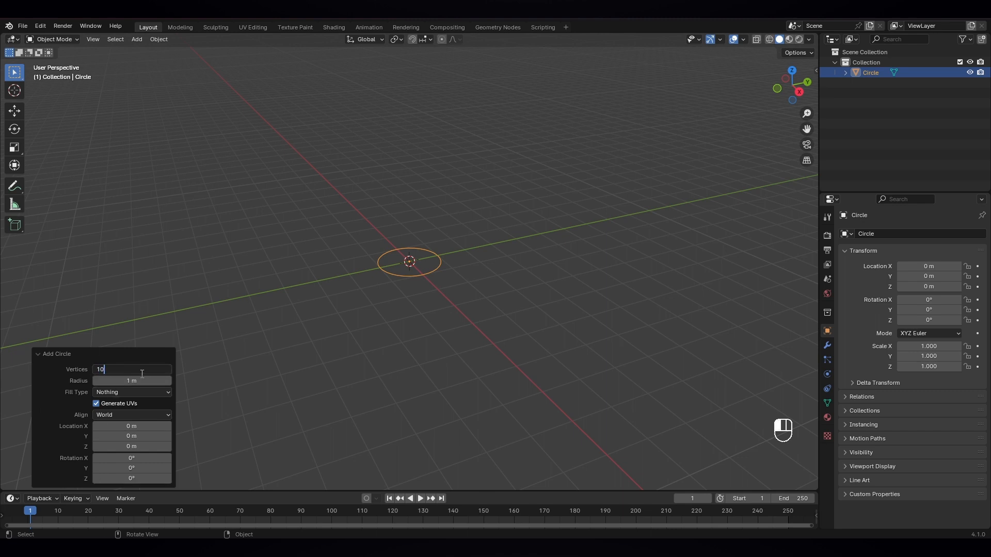
key(Return)
mouse_move(410, 293)
middle_down()
mouse_move(387, 316)
mouse_move(407, 293)
middle_up()
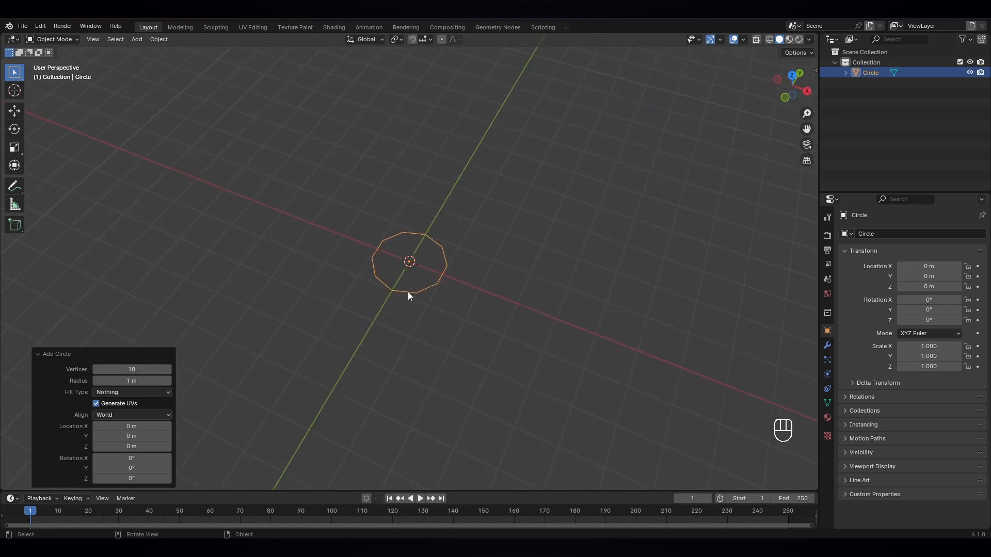
click(559, 376)
- In Edit Mode, connect the circle's three inner pairs of opposite vertices with straight edges parallel to the Y axis
key(KP_7)
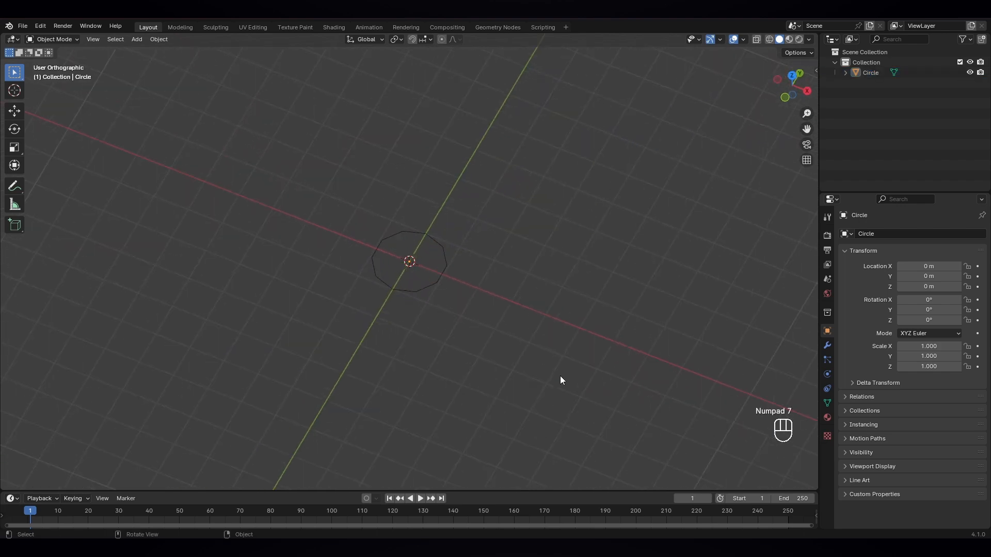
scroll(413, 292, up, 5)
click(52, 39)
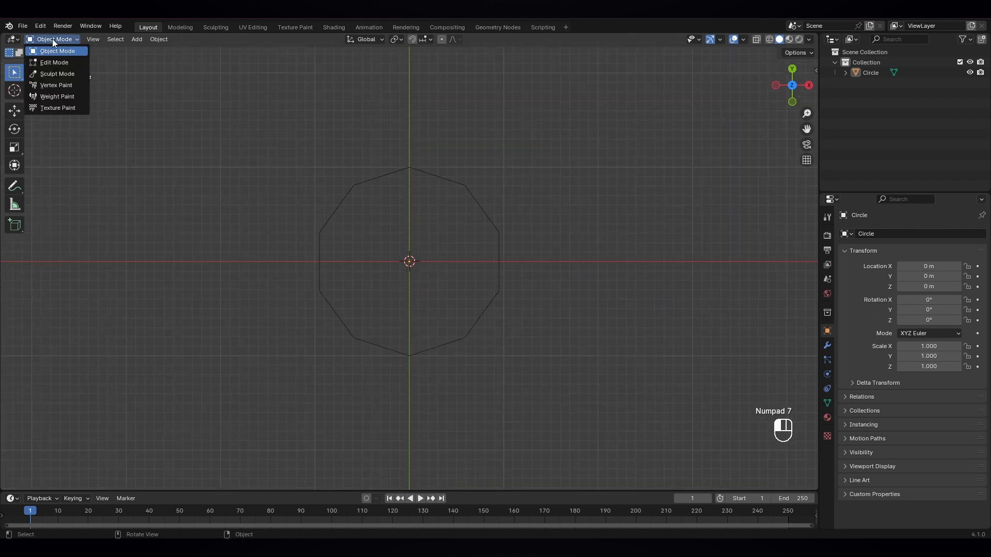
click(54, 62)
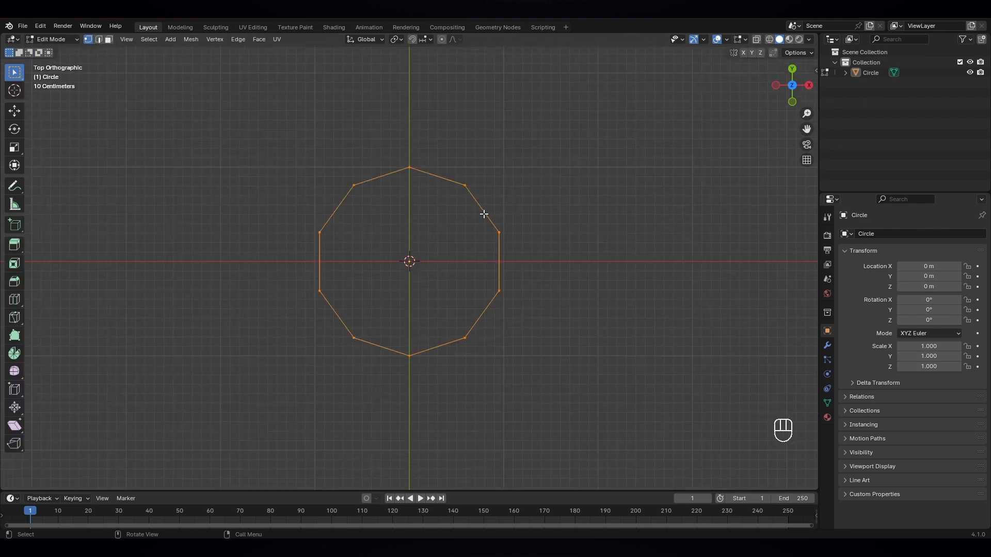
drag(483, 213, 554, 346)
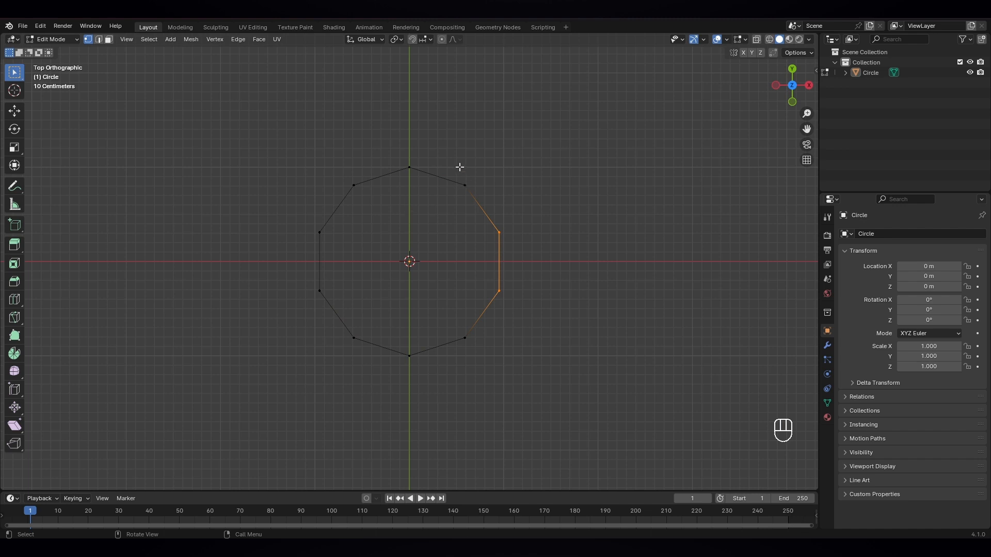
drag(460, 167, 472, 344)
key(f)
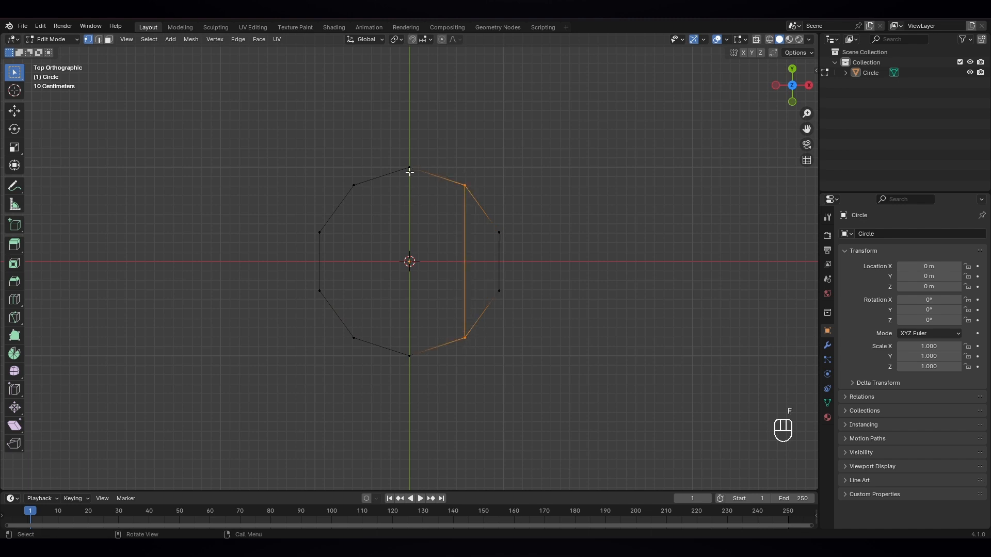
drag(403, 154, 426, 384)
key(f)
drag(339, 156, 377, 364)
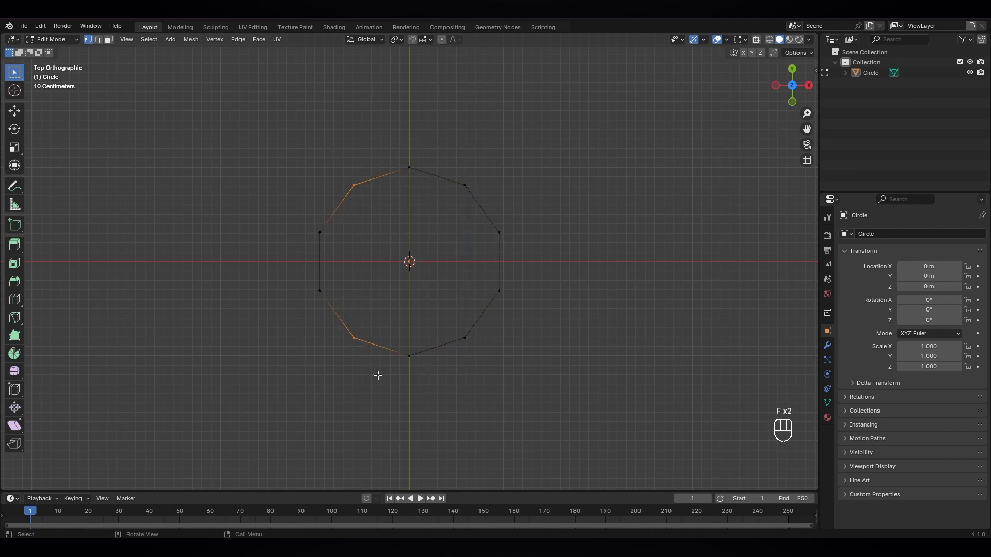
key(f)
- Fill the four strips between the circle's outline and its connecting edges with faces
drag(296, 164, 364, 370)
key(f)
drag(353, 146, 426, 399)
key(f)
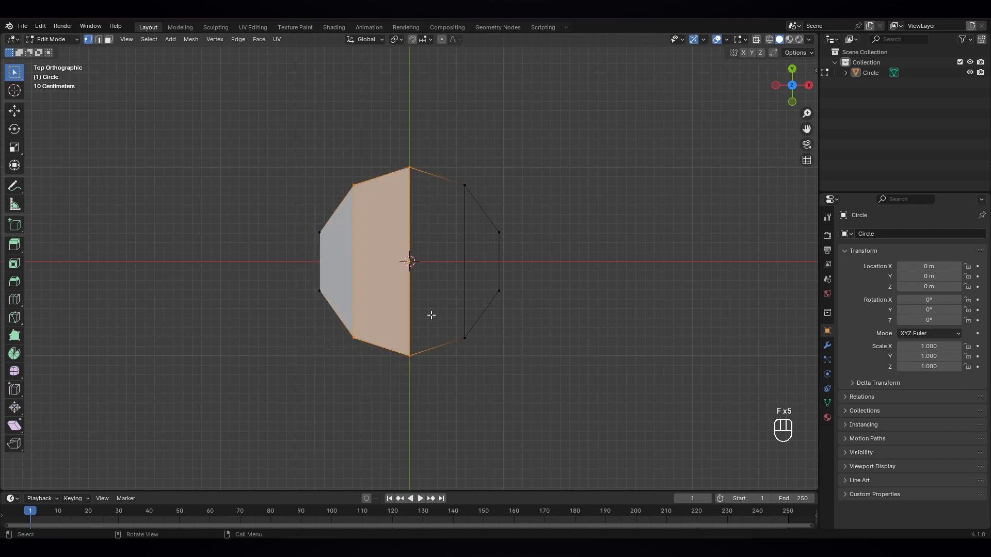
drag(409, 149, 474, 404)
key(f)
drag(454, 157, 509, 398)
key(f)
scroll(524, 267, down, 1)
click(524, 269)
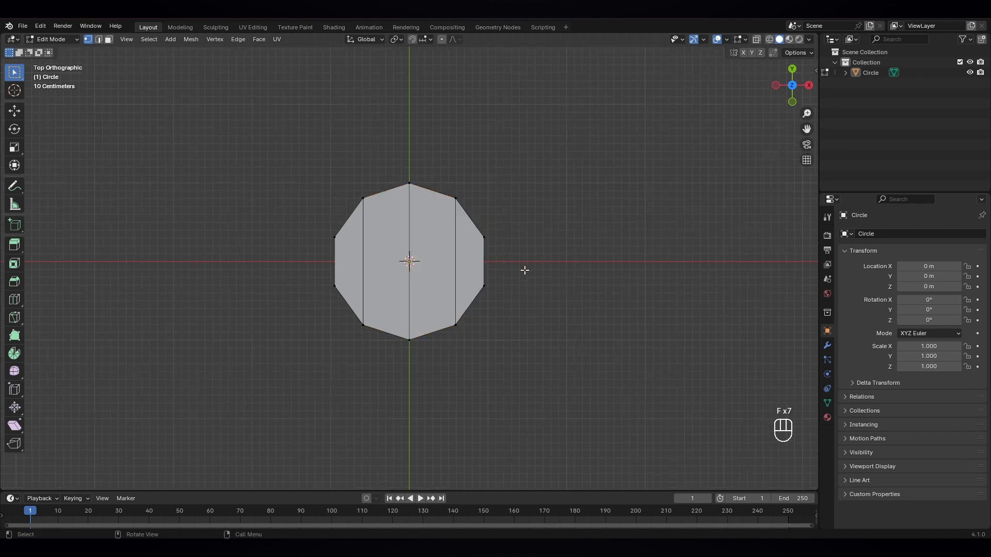
- Extrude the circle's +X side edge outward along X twice, by about 1.04 m and 1 m
drag(483, 216, 504, 326)
key(e)
key(x)
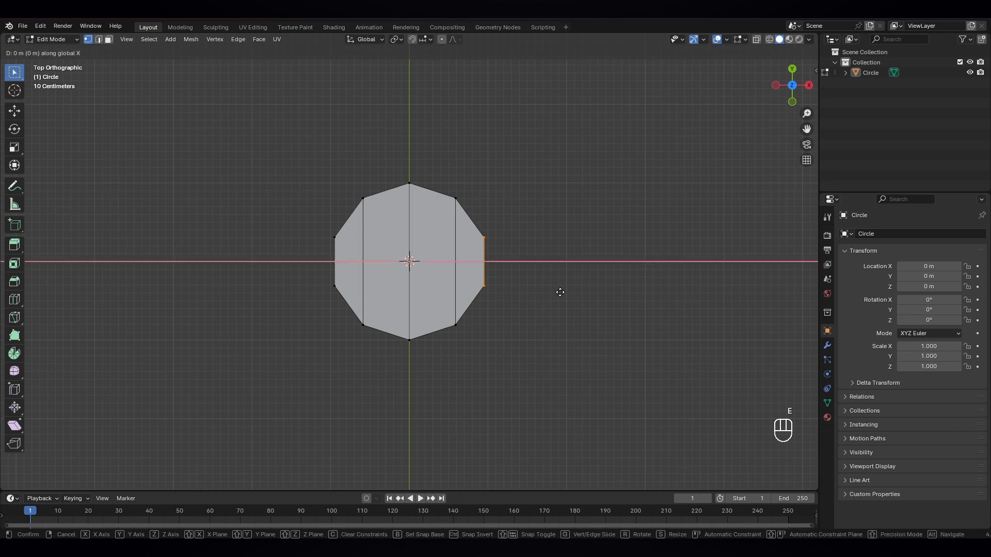
click(642, 292)
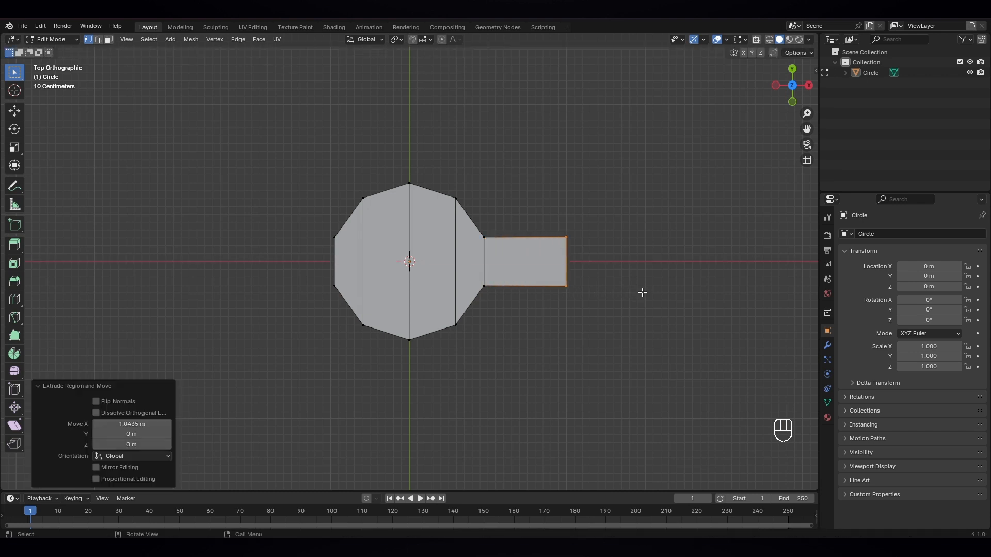
key(e)
key(x)
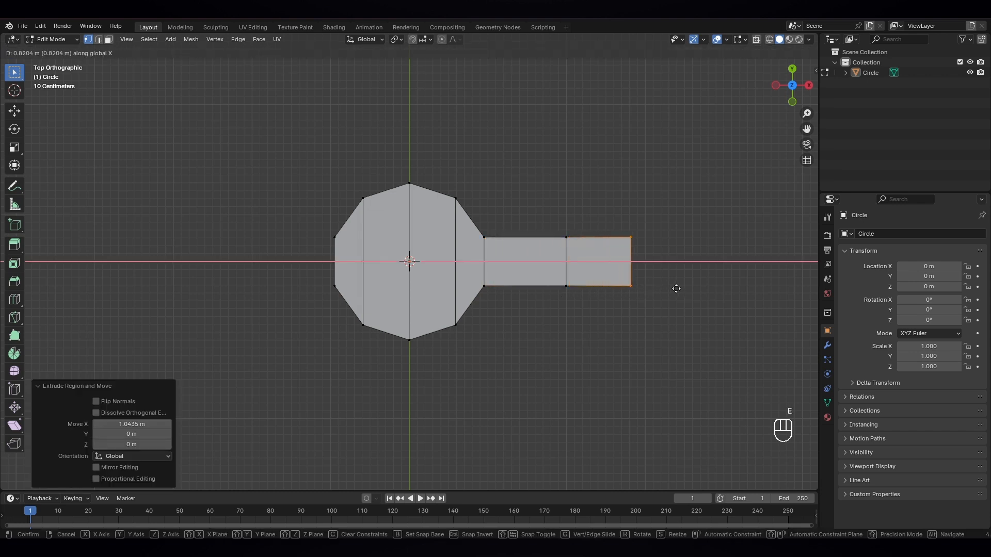
click(691, 289)
- Scale the extension's tip edge down to a narrow end and widen the extension's middle edge slightly
key(s)
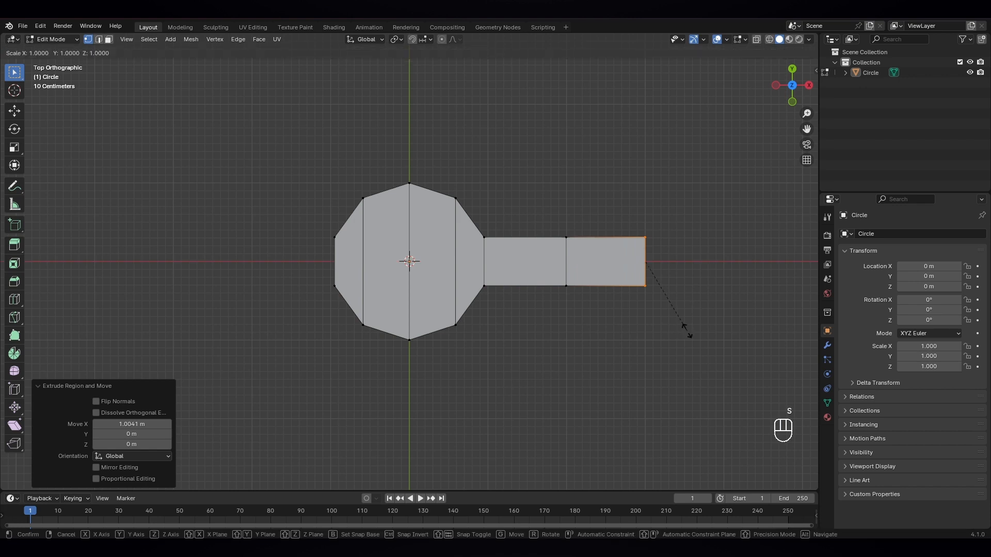
click(660, 271)
drag(558, 216, 599, 342)
key(s)
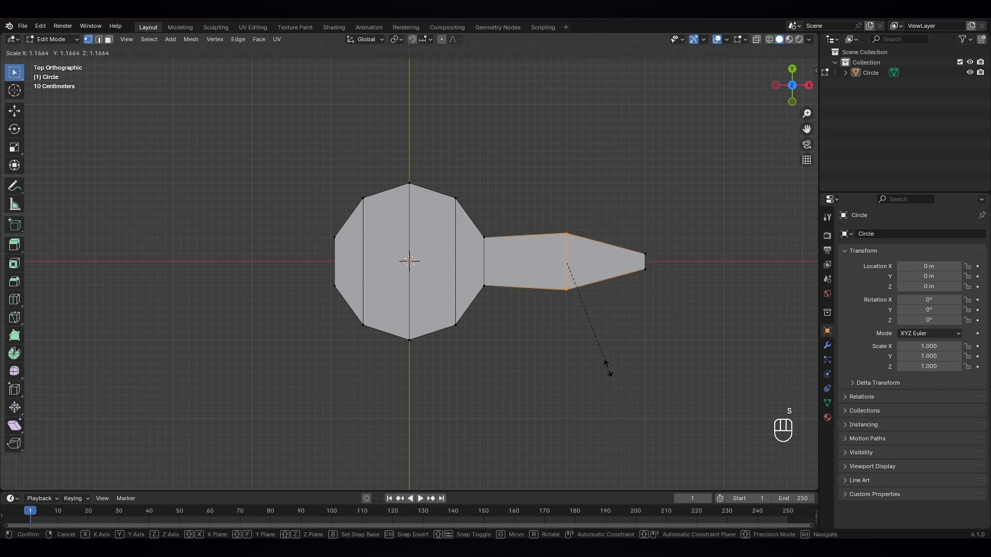
click(609, 372)
- Scale the edge where the extension meets the circle by about 2.06
drag(493, 251, 496, 299)
key(s)
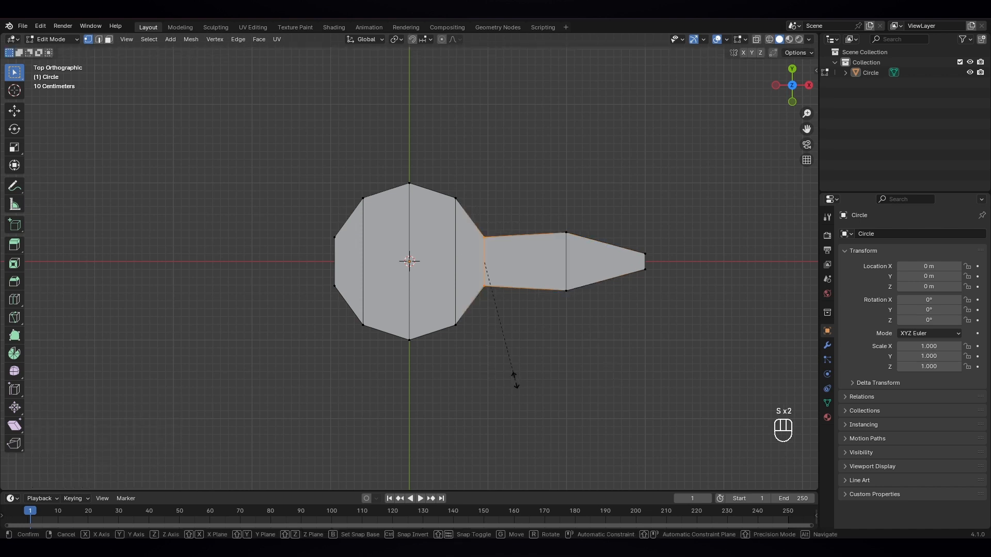
click(540, 53)
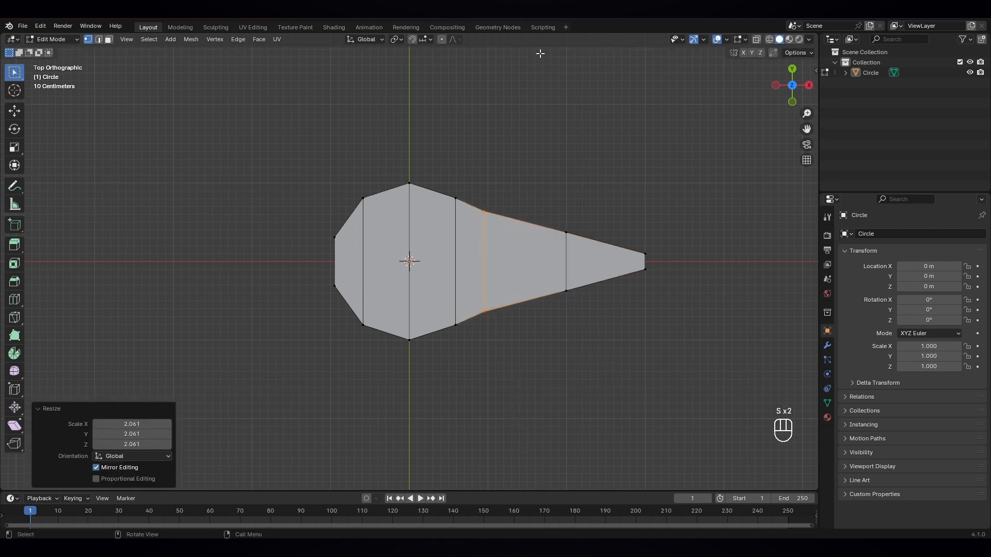
- Slide the junction edge toward the tip by a factor of about 0.195 and scale it to about 0.87
key(g)
key(g)
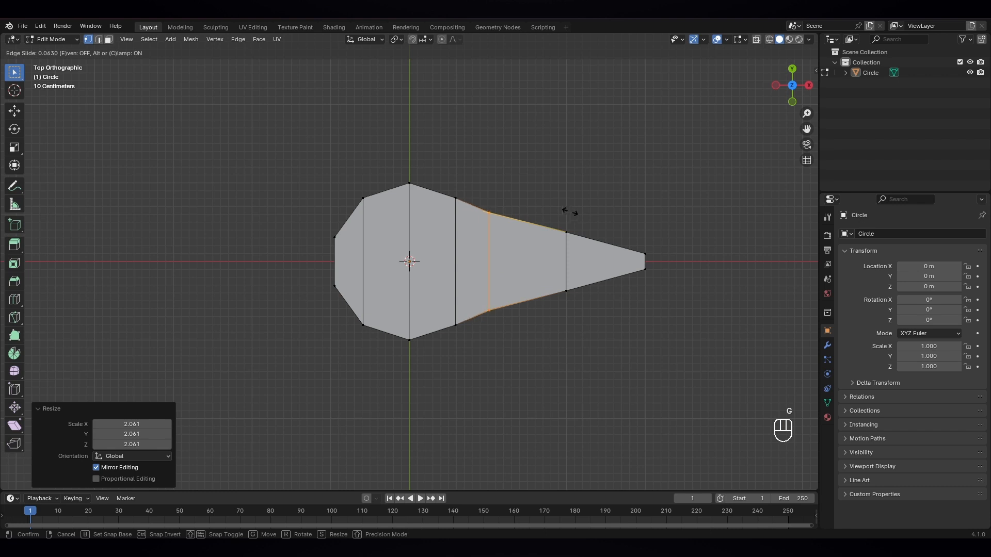
click(577, 215)
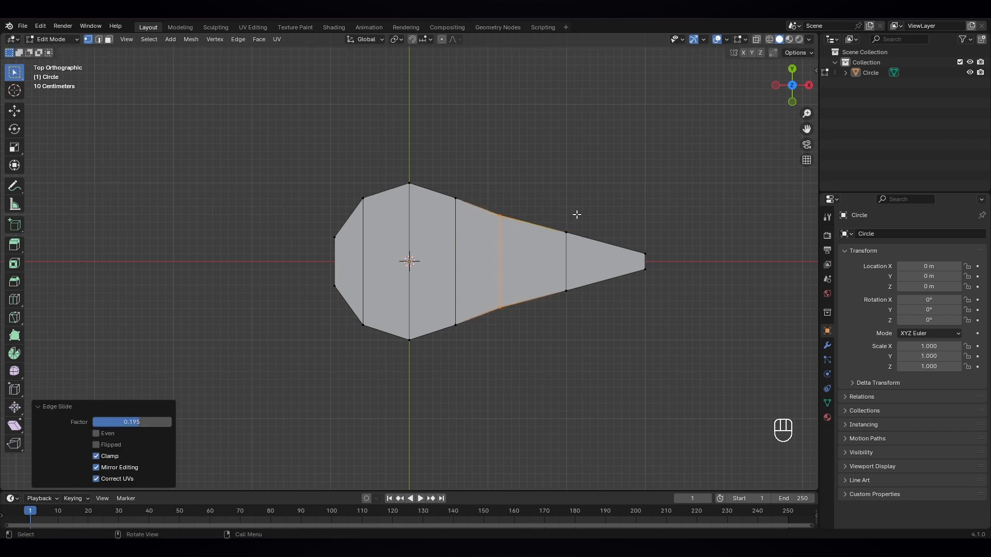
key(s)
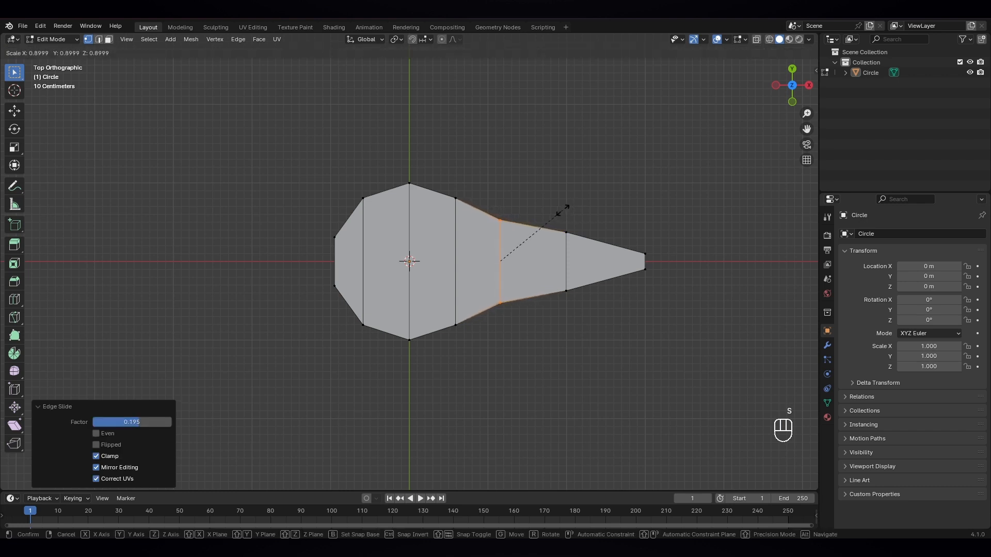
click(557, 210)
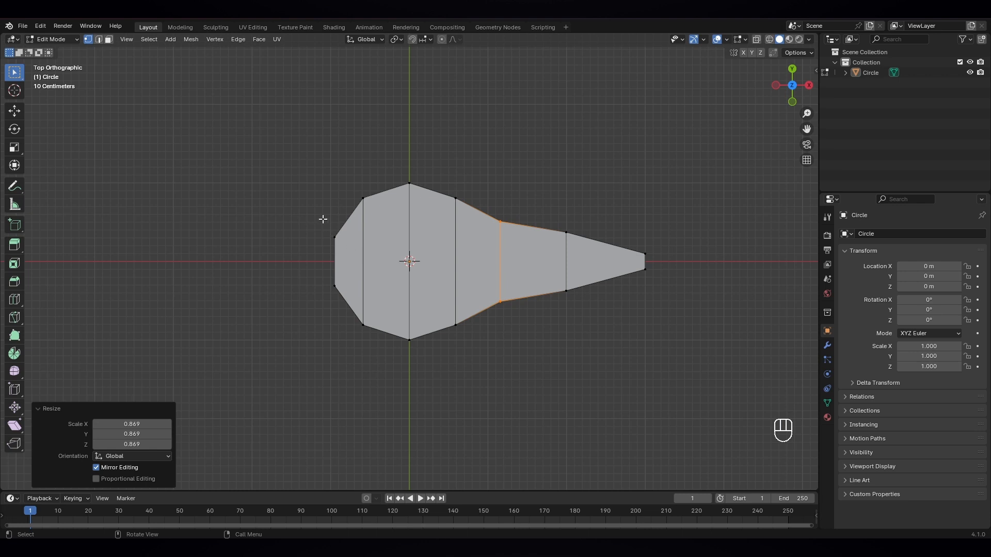
- Scale the blunt end edge on the -X side by about 1.76
click(334, 261)
key(s)
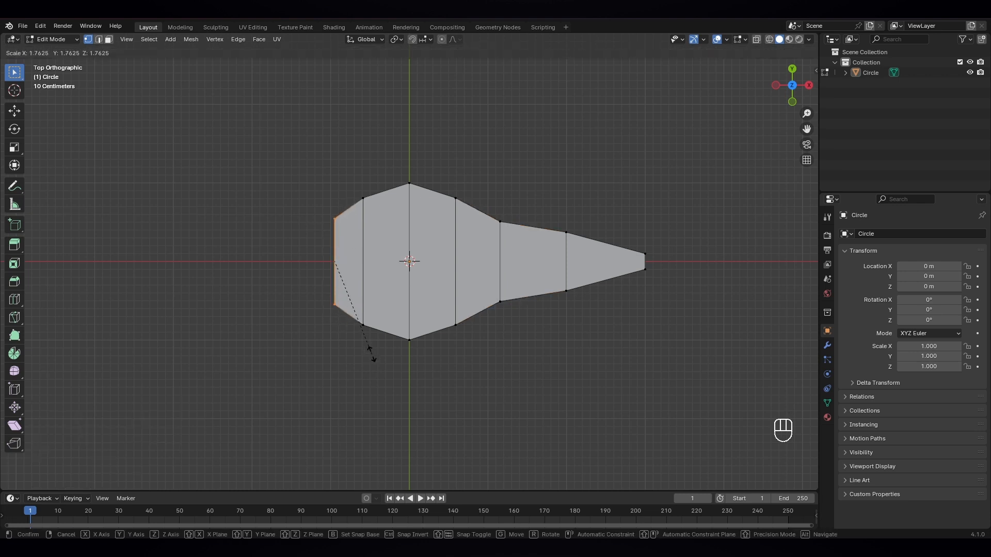
click(371, 355)
middle_drag(551, 391, 534, 305)
key(KP_7)
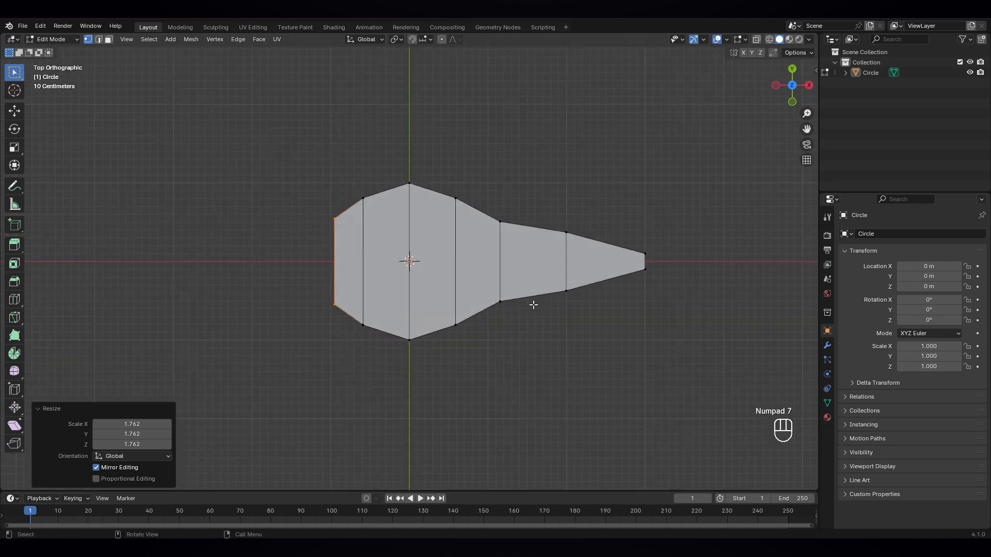
- Extrude the whole flat shape upward by about 2.09 m
key(a)
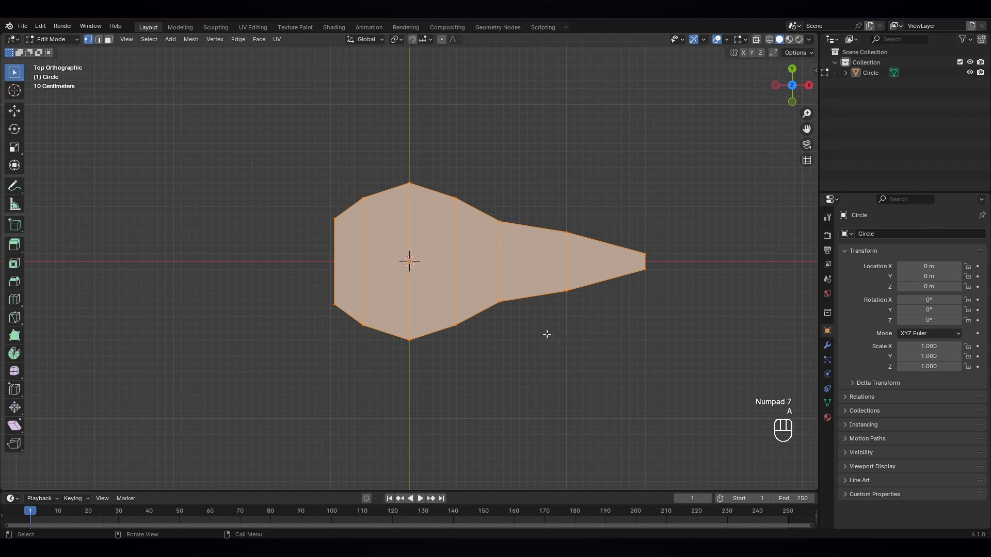
middle_drag(546, 335, 539, 233)
key(e)
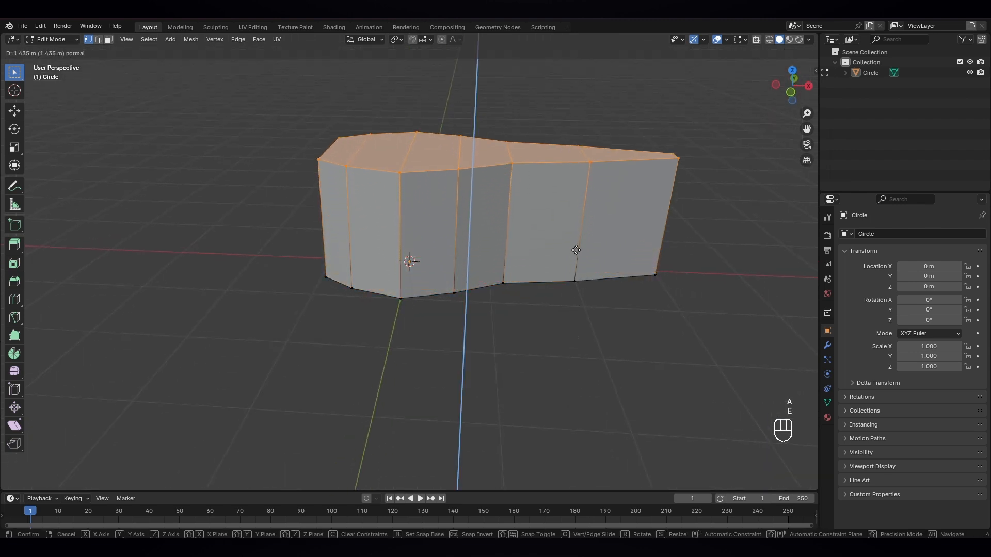
click(579, 193)
middle_drag(575, 192, 549, 235)
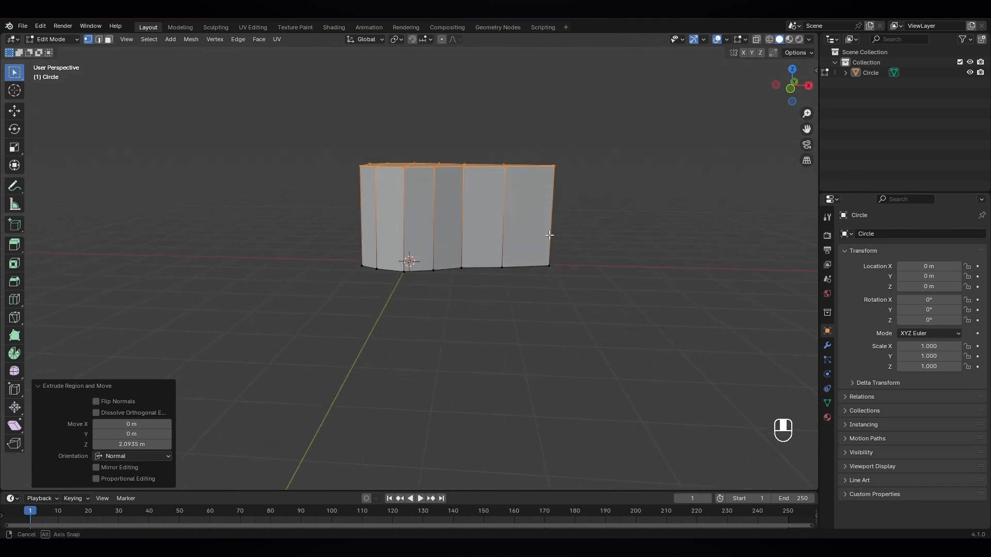
- Turn on X-ray display and clear the mesh selection
click(756, 37)
middle_drag(570, 262, 572, 242)
click(579, 251)
scroll(537, 261, up, 3)
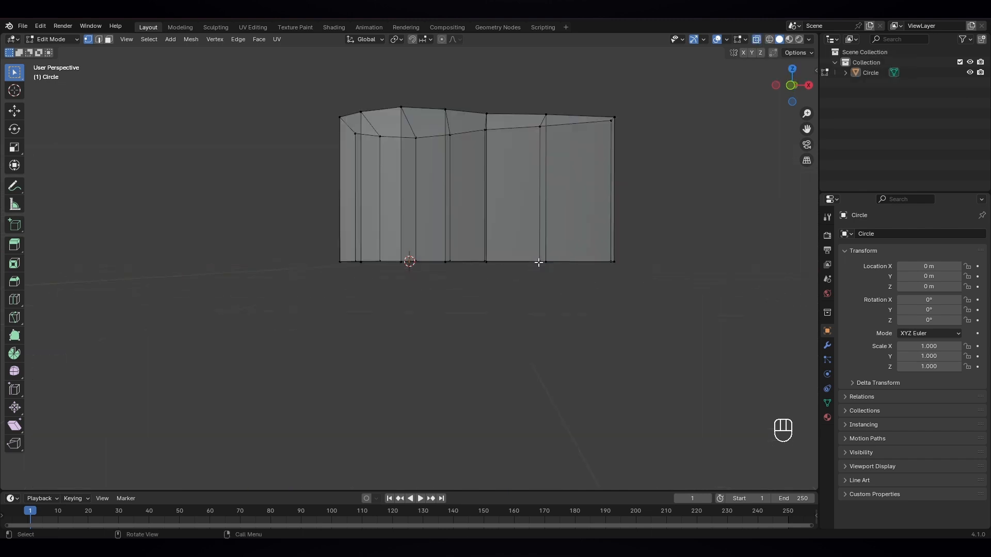
middle_drag(574, 283, 561, 307)
scroll(538, 295, down, 2)
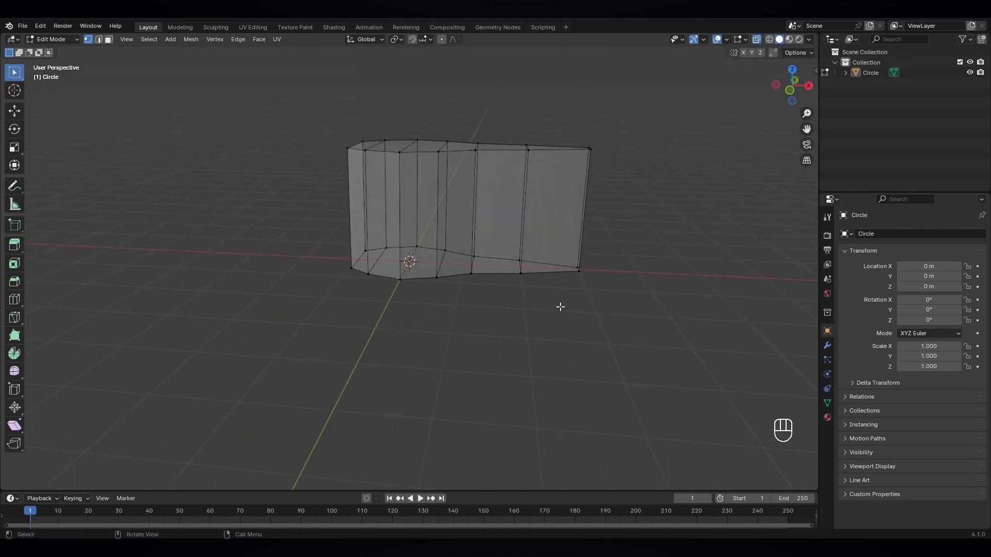
- In front view, lower the bottom vertices at the narrow tip by about 0.12 m along Z
key(KP_1)
drag(599, 285, 532, 249)
key(g)
key(z)
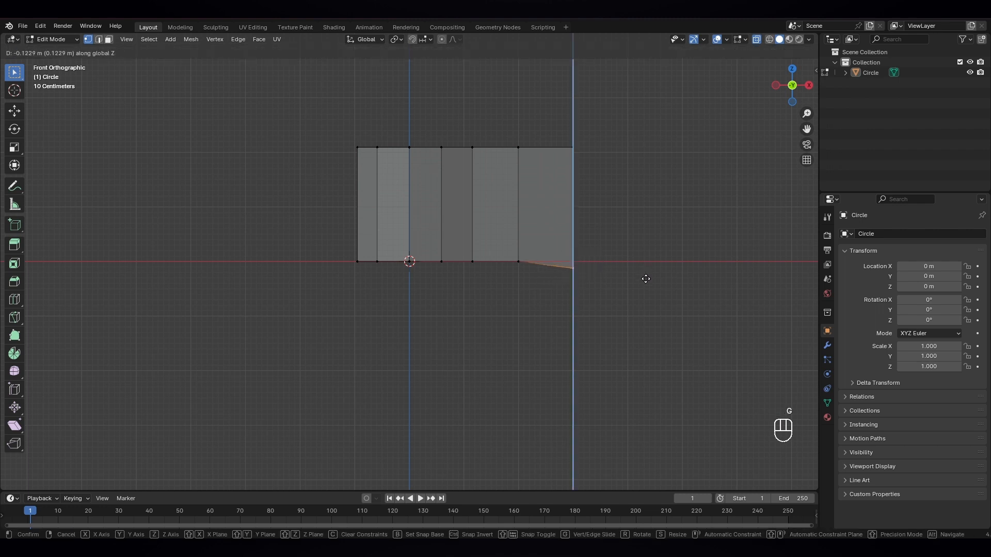
click(644, 279)
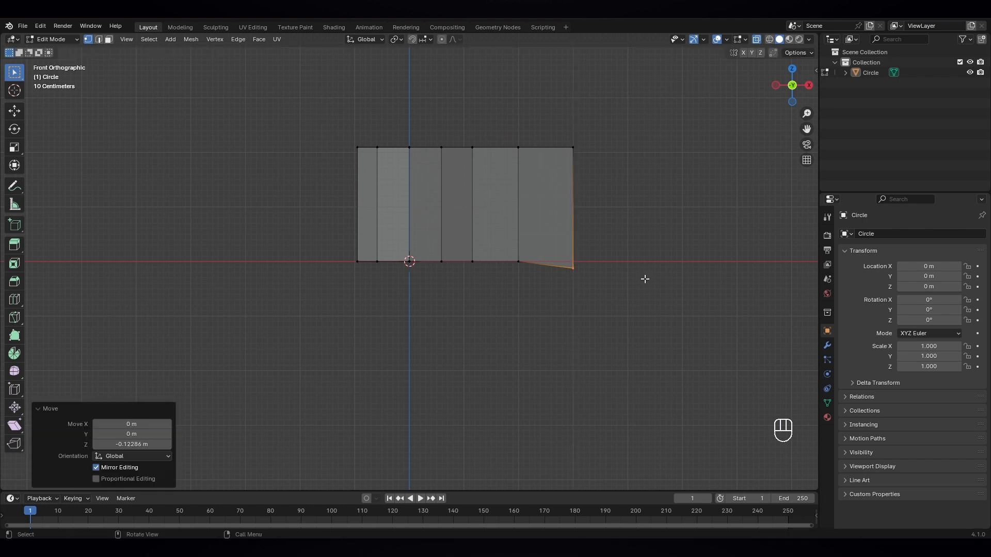
click(634, 289)
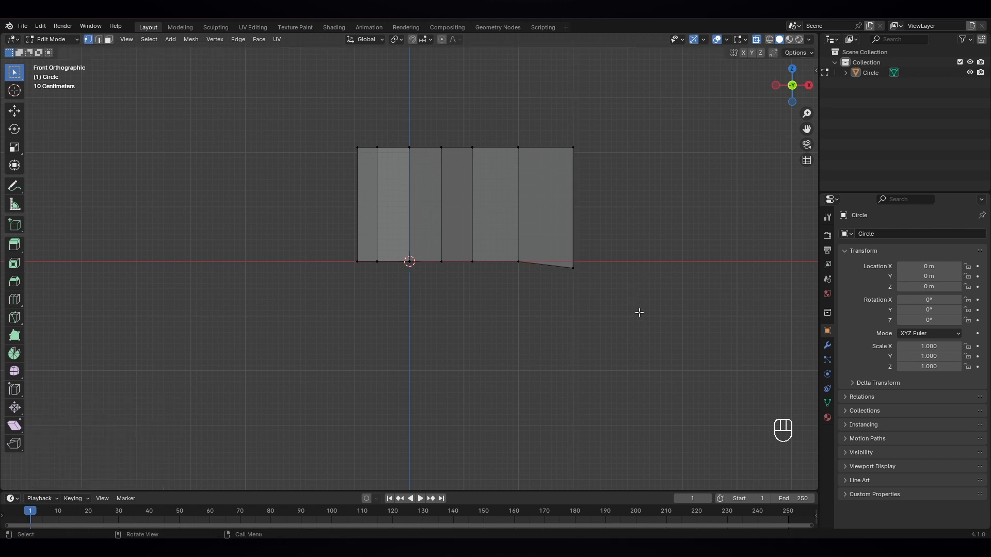
- Try to move the bottom vertices one segment in from the tip along Z
click(518, 264)
key(g)
key(z)
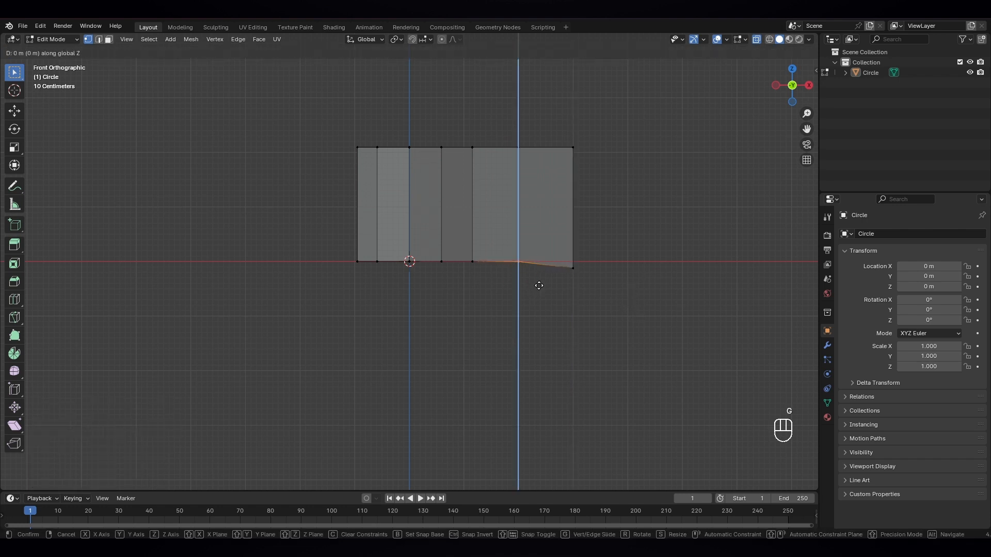
click(539, 285)
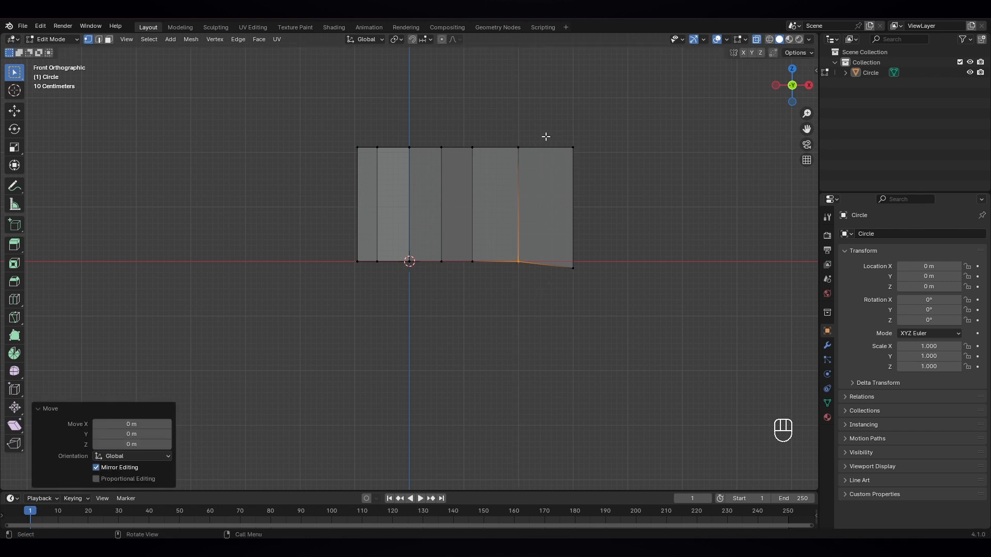
- Lower the top vertices of the last three columns toward the tip by about 0.07 m along Z
drag(468, 129, 584, 160)
key(g)
key(z)
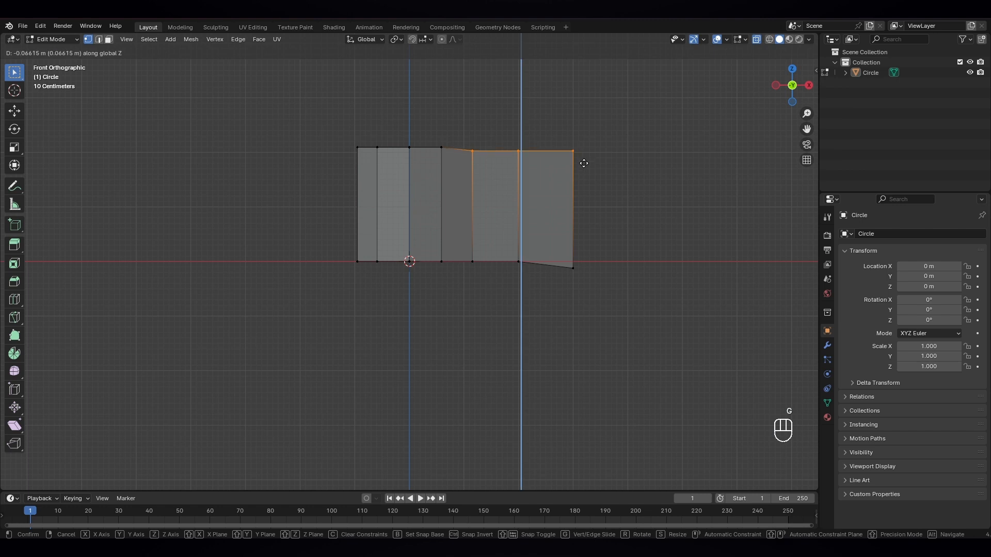
click(584, 164)
click(559, 146)
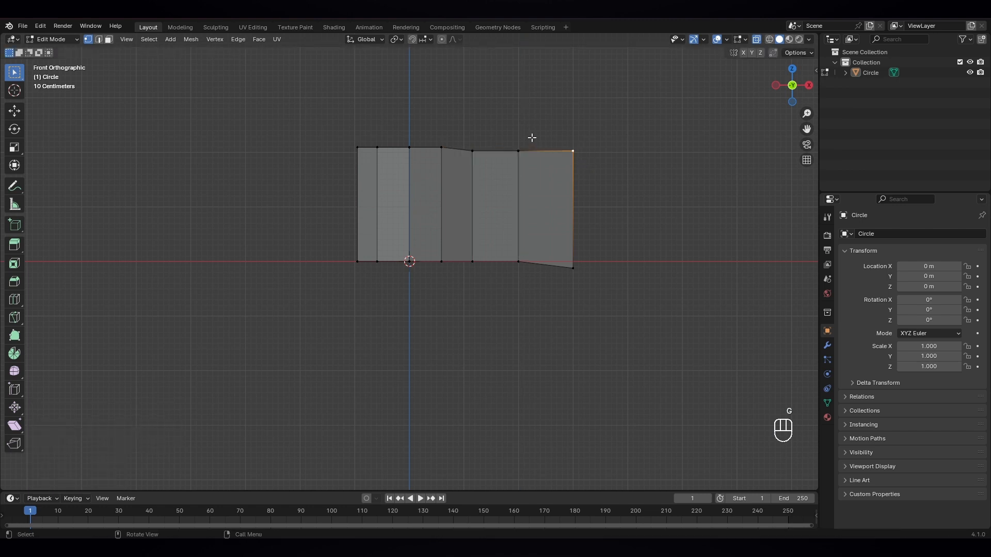
- Raise the top vertices at the narrow tip by about 0.05 m along Z and clear the selection
key(g)
key(z)
right_click(589, 153)
key(g)
key(z)
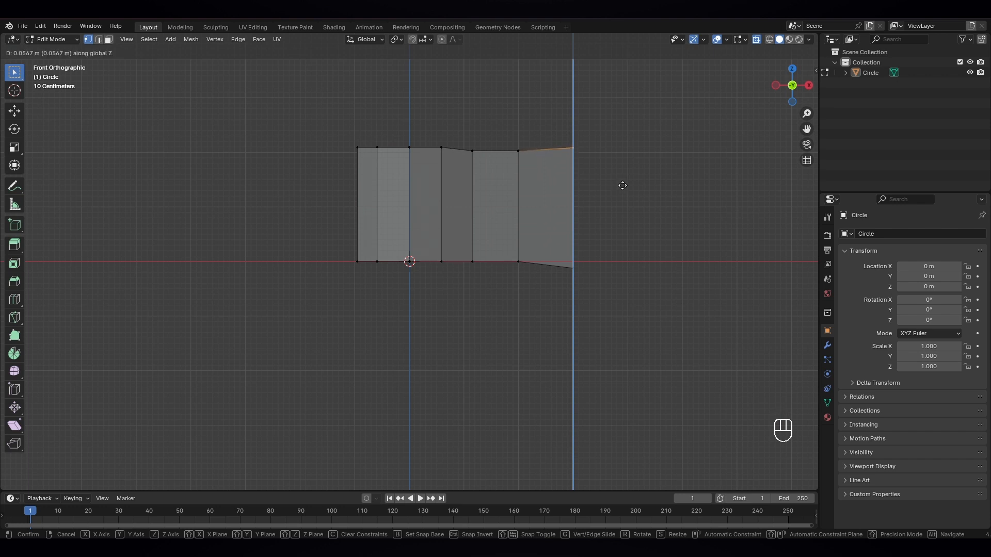
click(624, 186)
click(527, 288)
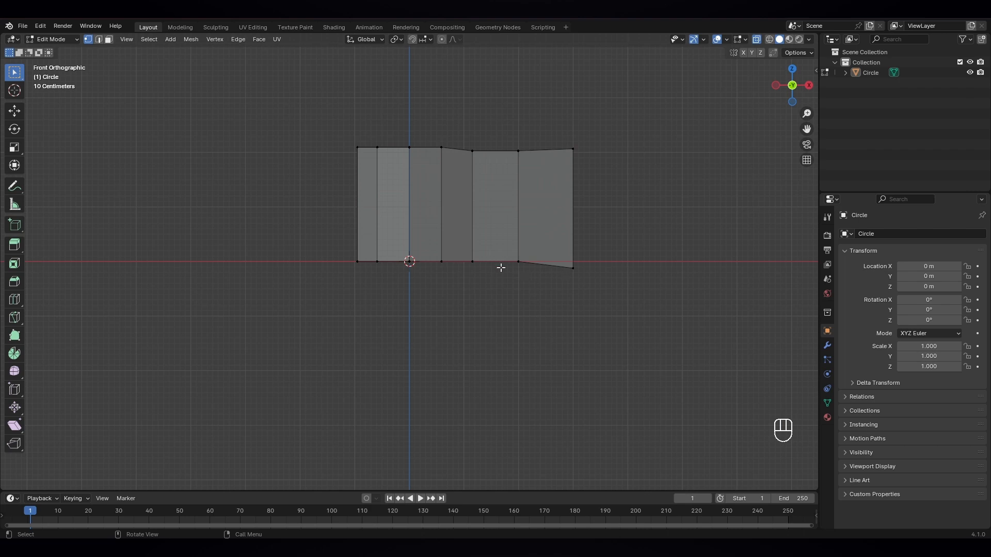
- Add one centred loop cut running lengthwise around the solid, from the rounded end to the narrow tip
middle_drag(500, 268, 612, 271)
middle_drag(620, 229, 449, 244)
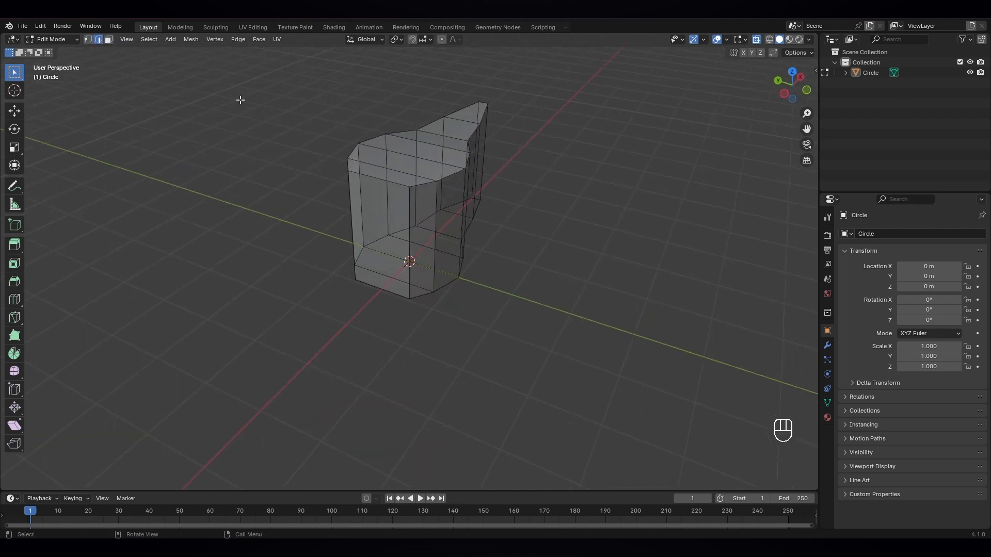
key(ctrl+r)
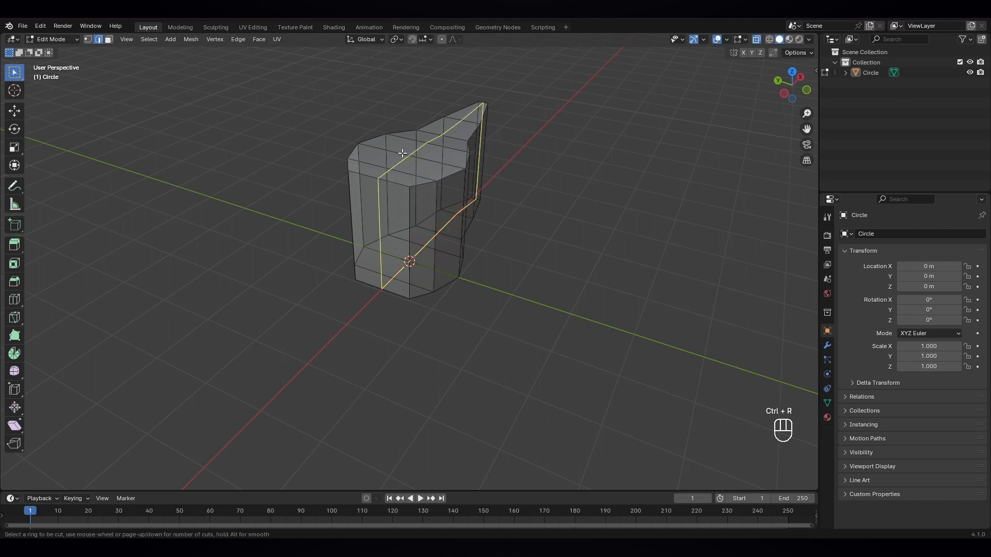
click(391, 162)
right_click(391, 162)
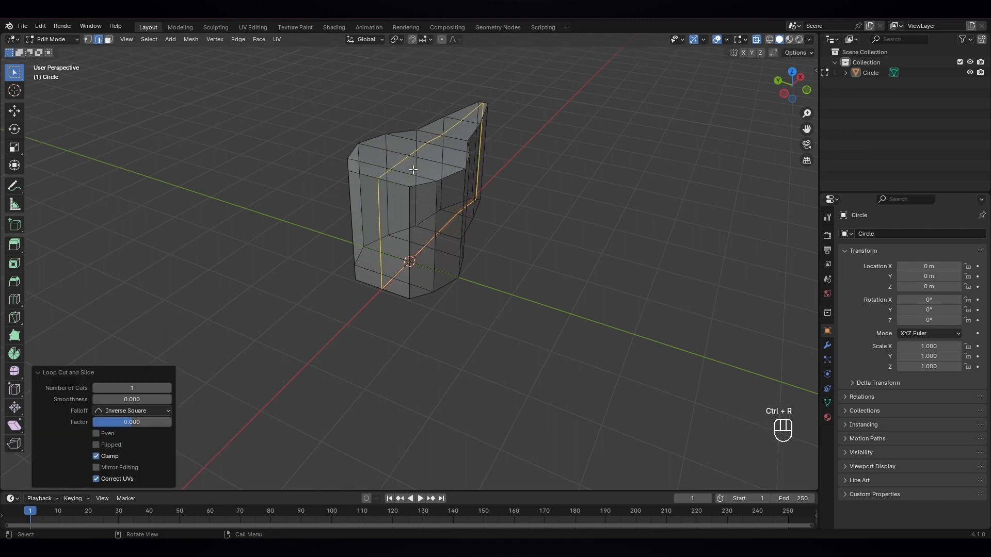
middle_drag(413, 171, 436, 191)
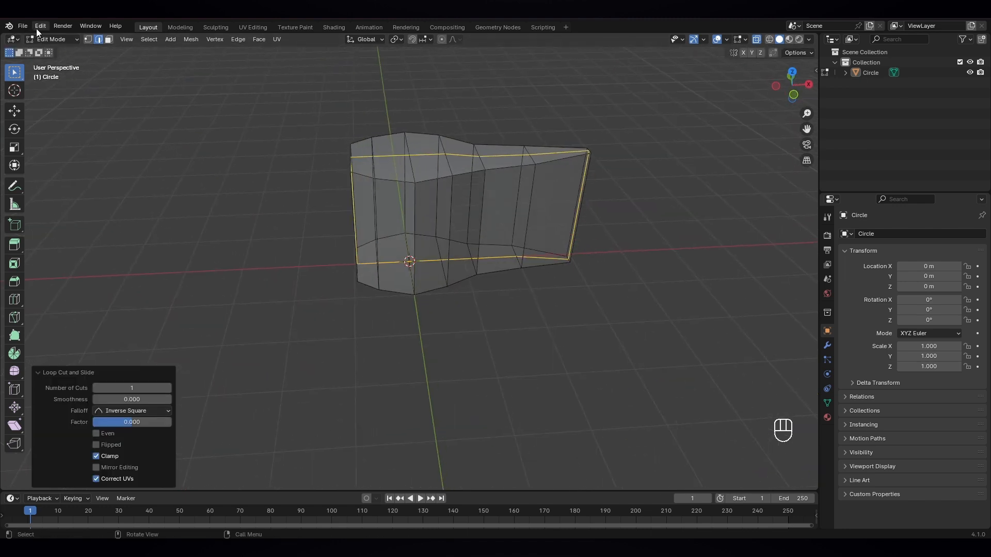
- Return to Object Mode, turn off X-ray display and select the solid
click(52, 39)
click(62, 53)
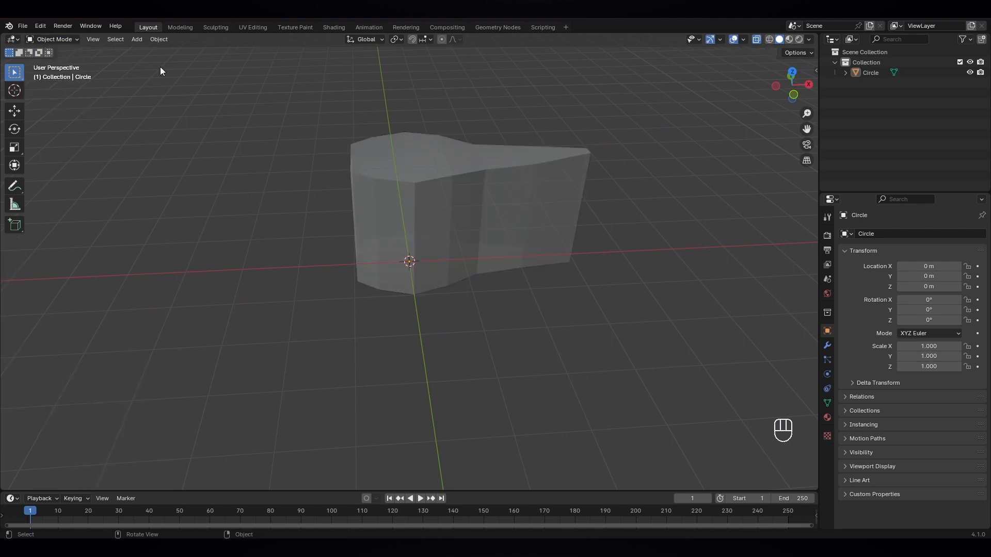
click(756, 40)
middle_drag(603, 218, 524, 203)
click(524, 203)
- Add a Bevel modifier to the solid with 3 segments and an amount of 0.03 m
click(826, 345)
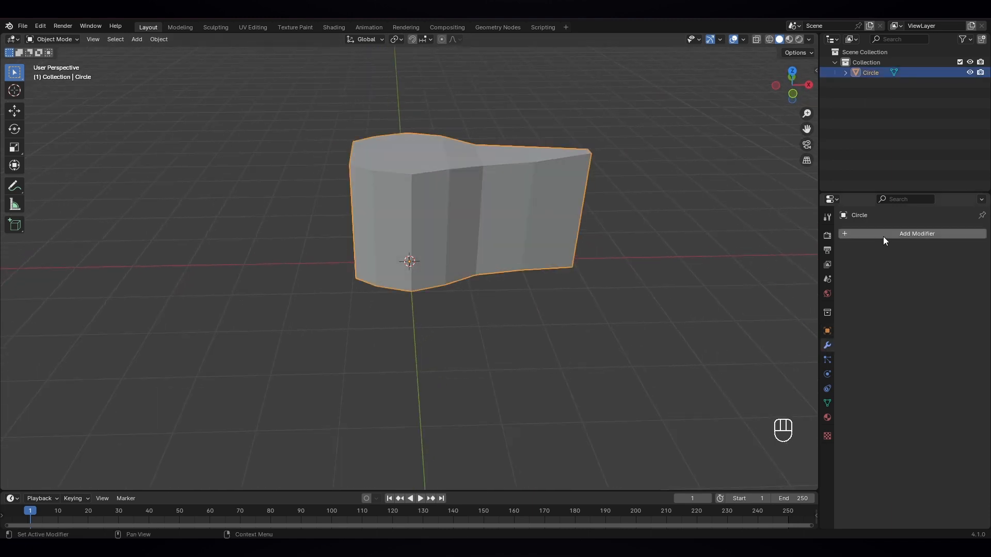
click(891, 233)
mouse_move(865, 269)
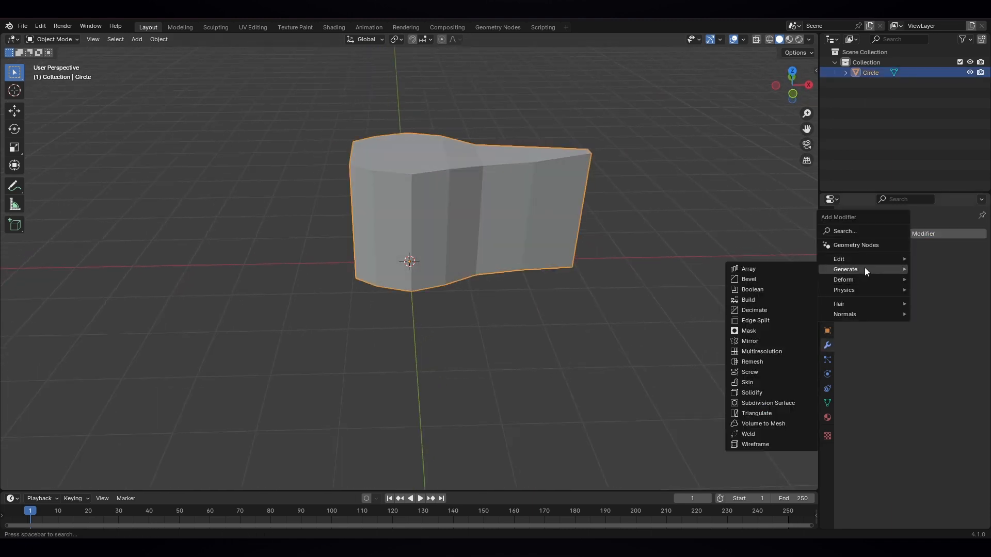
click(762, 279)
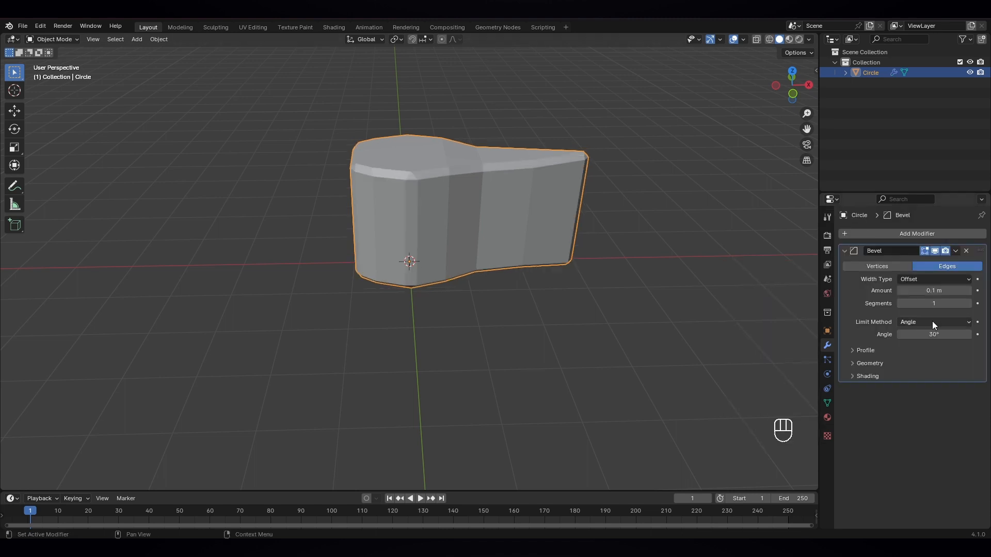
click(969, 303)
click(968, 304)
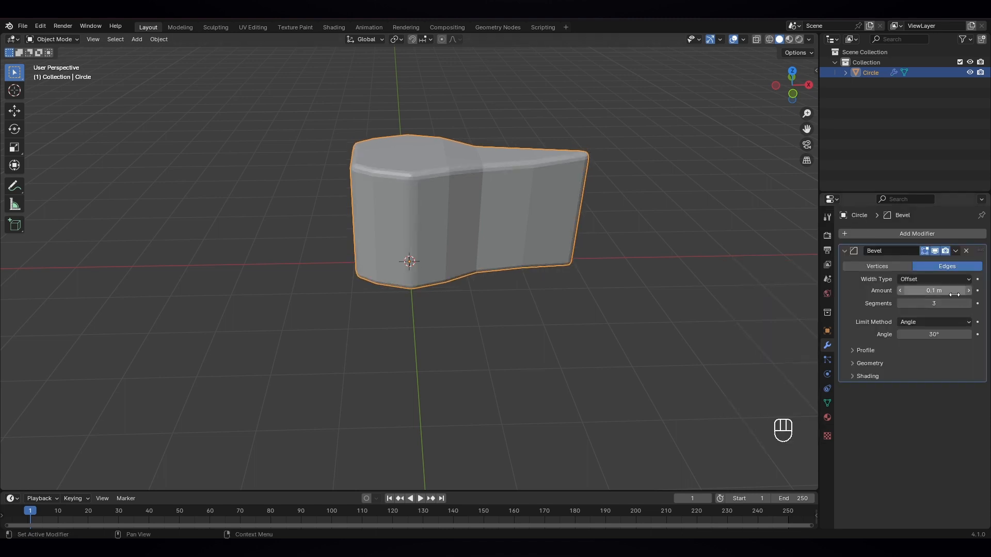
drag(938, 291, 923, 291)
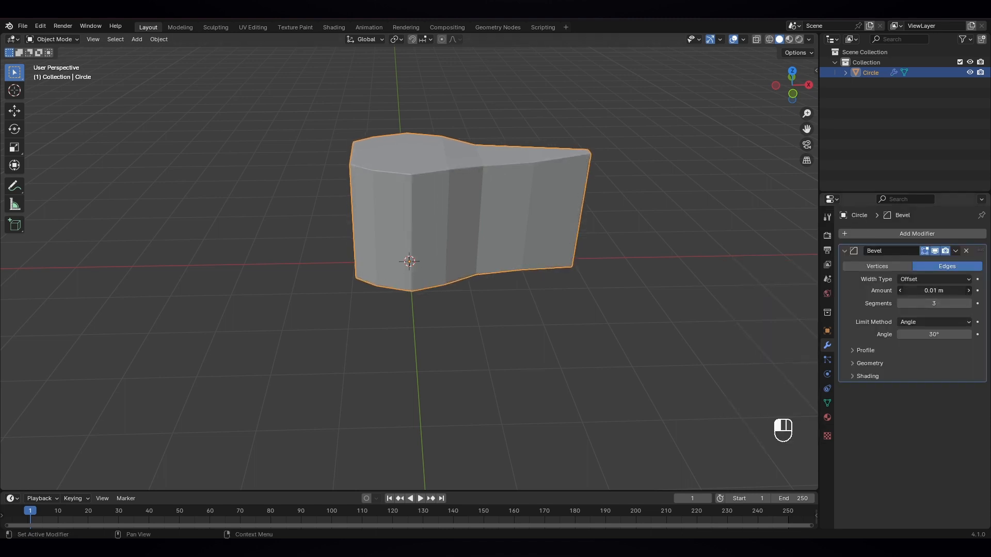
click(969, 291)
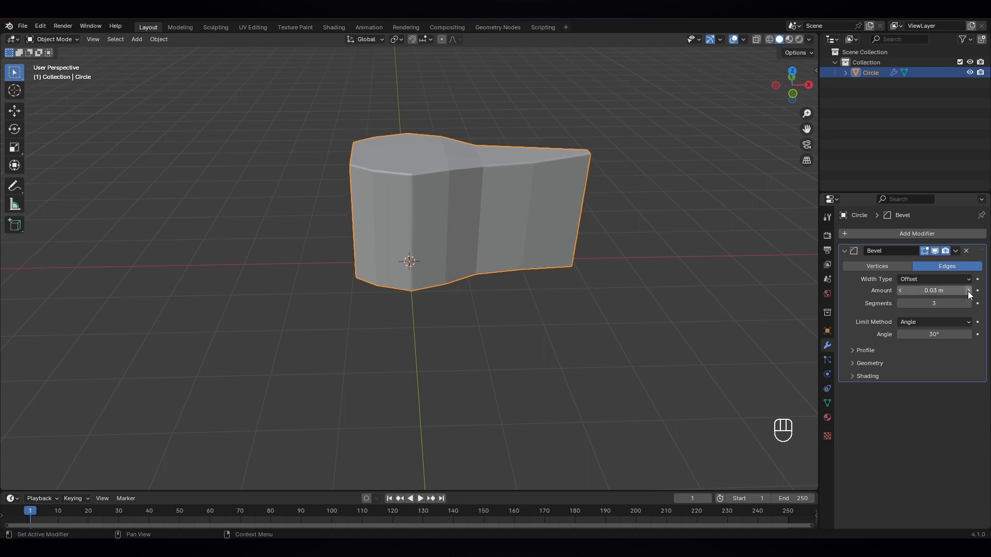
- Add a second mesh circle with 10 vertices and a 1 m radius at the origin, and open it in Edit Mode
middle_drag(569, 292, 523, 289)
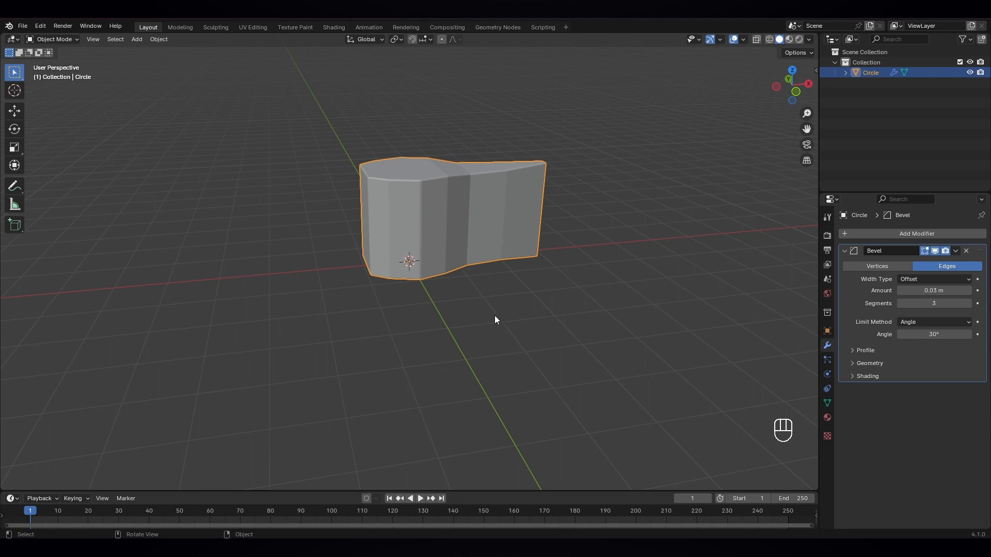
key(shift+a)
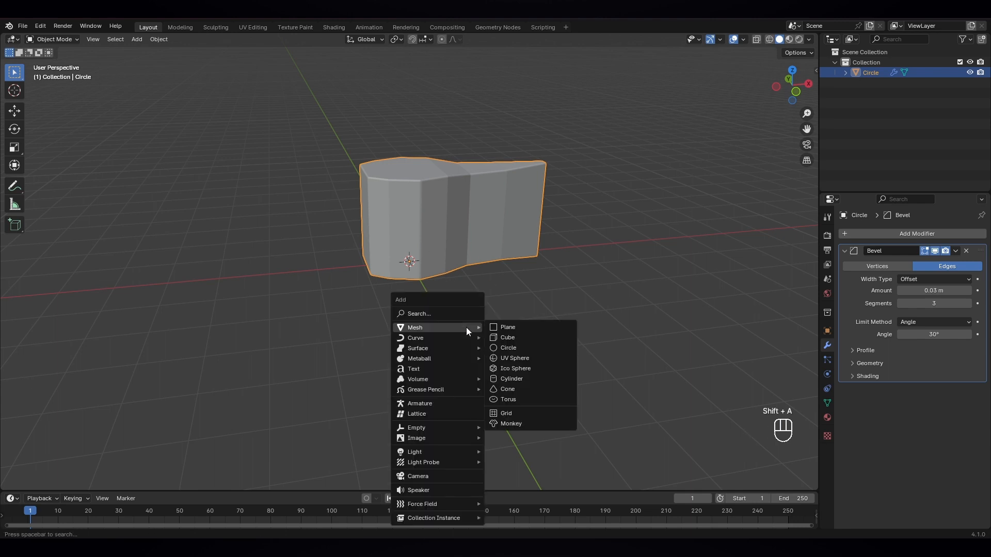
click(509, 351)
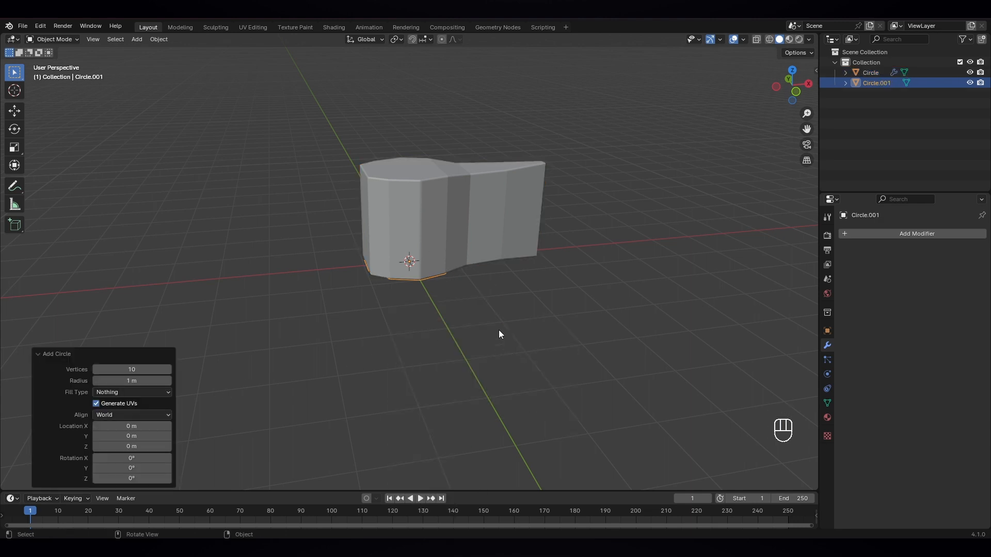
click(57, 39)
click(52, 62)
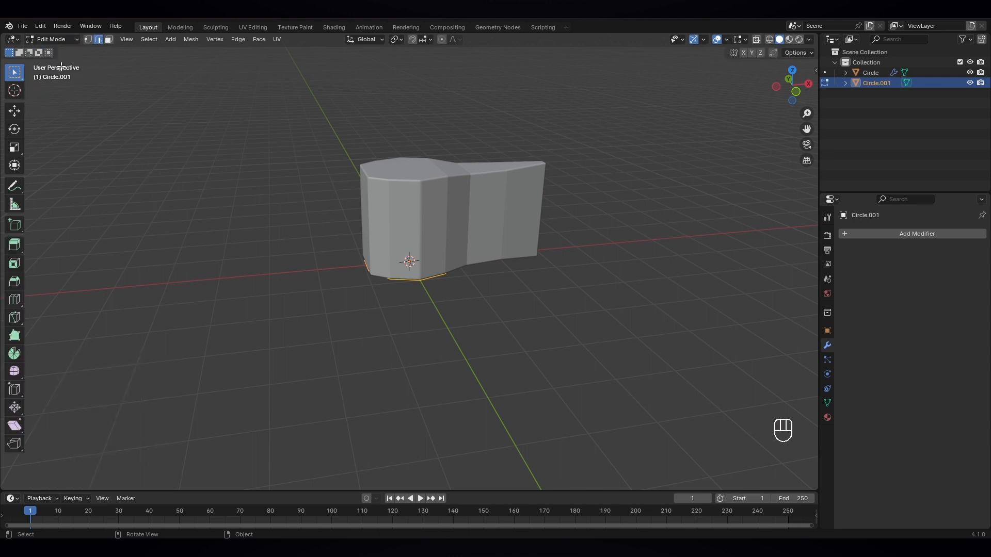
- Extrude the new circle upward by about 5.87 m along Z to form a handle tube
middle_drag(494, 380, 493, 360)
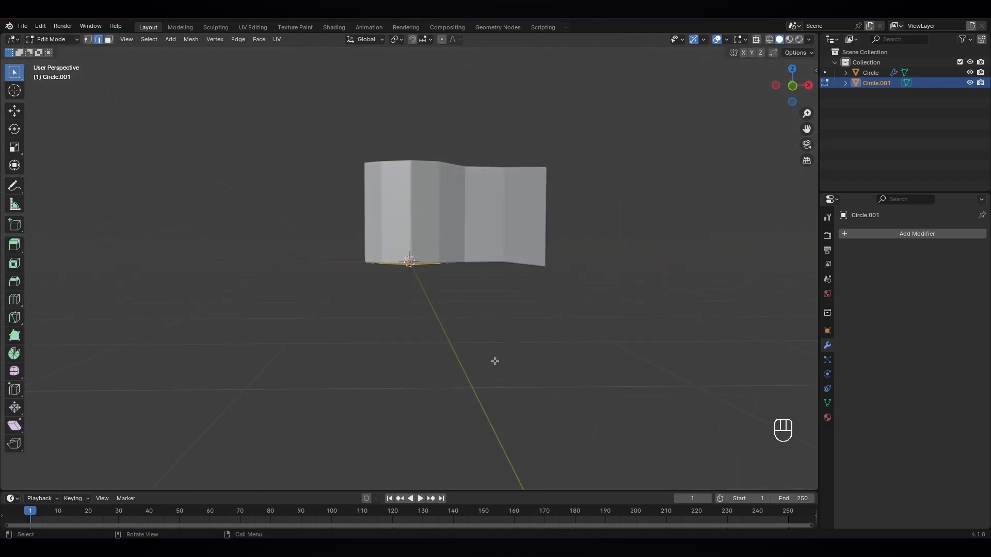
key(e)
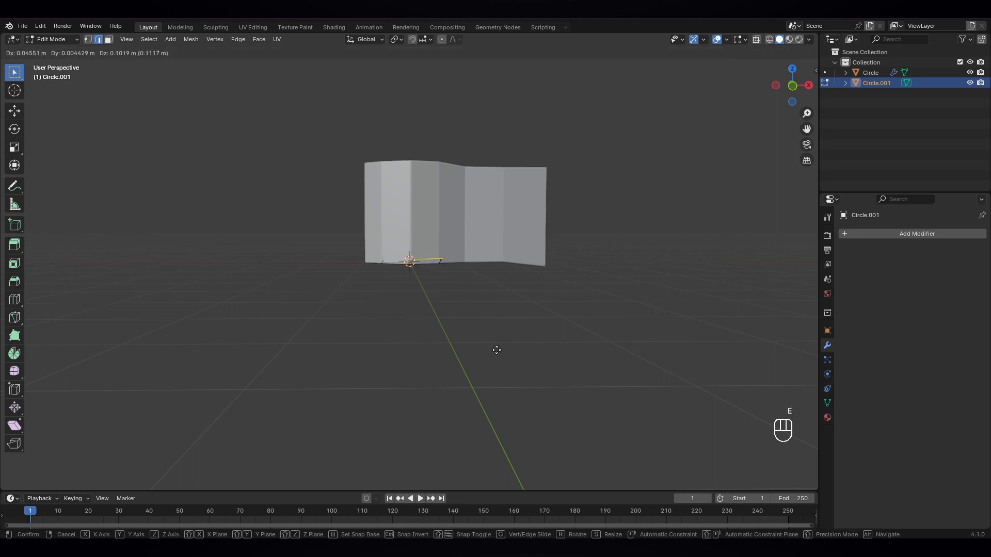
click(495, 86)
scroll(490, 173, down, 5)
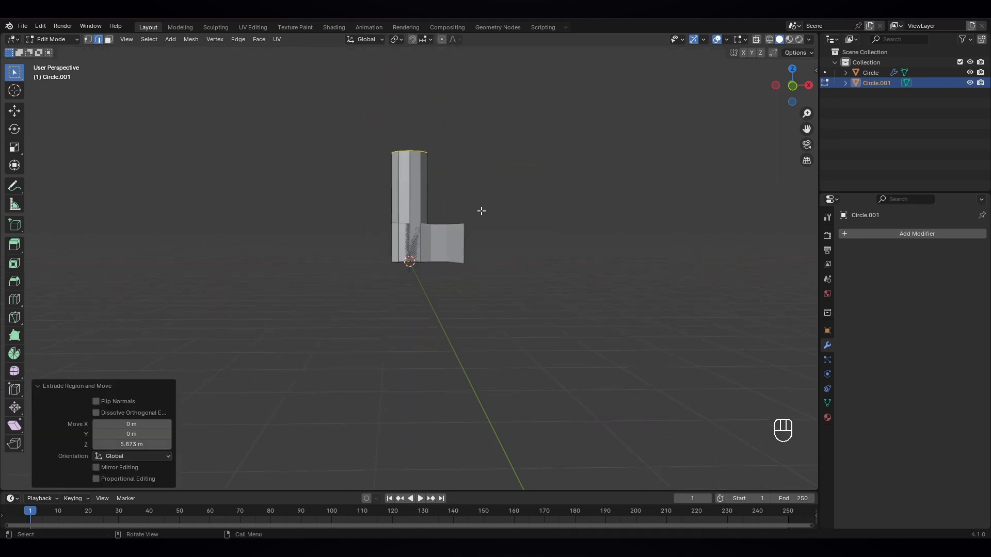
- Move the whole handle tube down by about 3.52 m along Z
key(a)
key(g)
key(z)
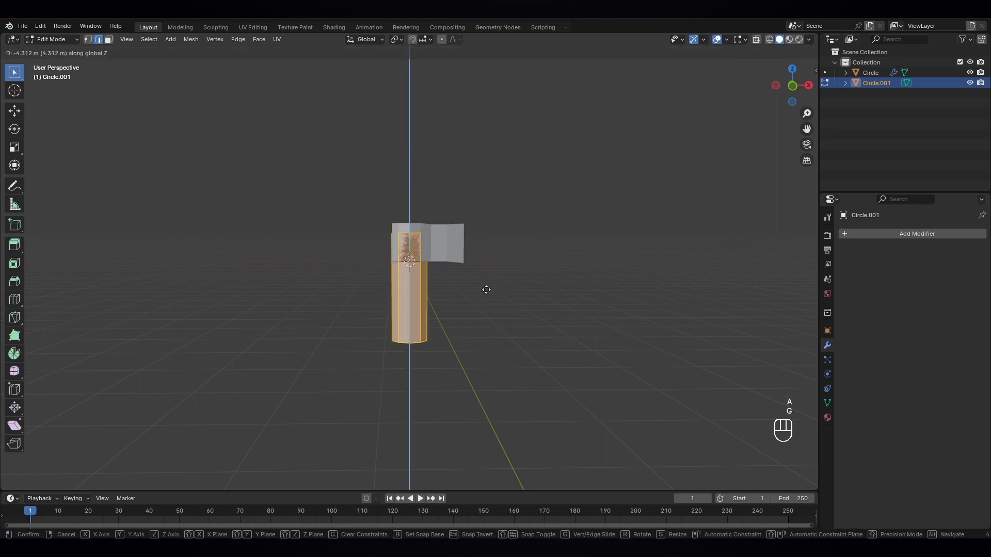
click(486, 275)
- Scale the handle tube uniformly to about 0.711, then stretch it along Z by a factor of about 1.73
middle_drag(460, 261, 491, 345)
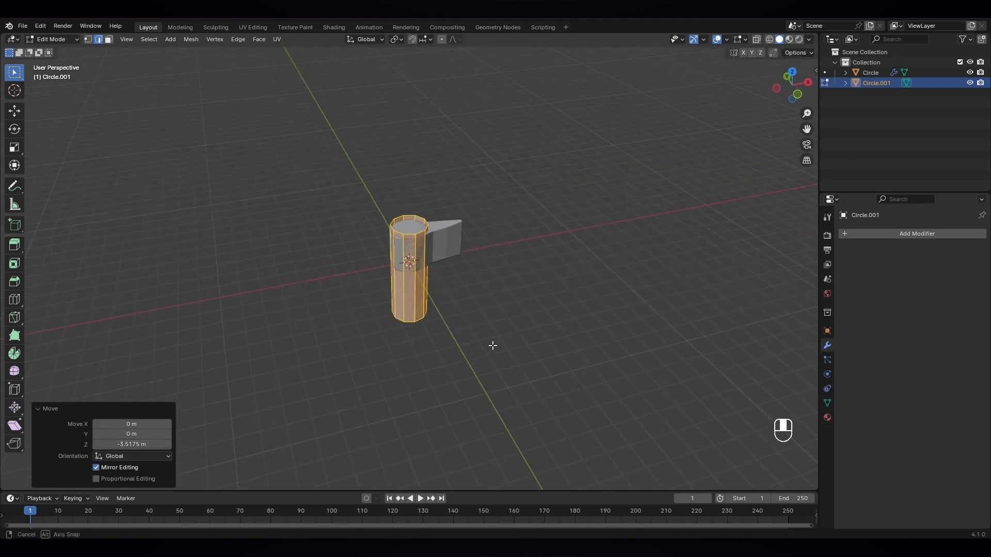
key(s)
click(511, 305)
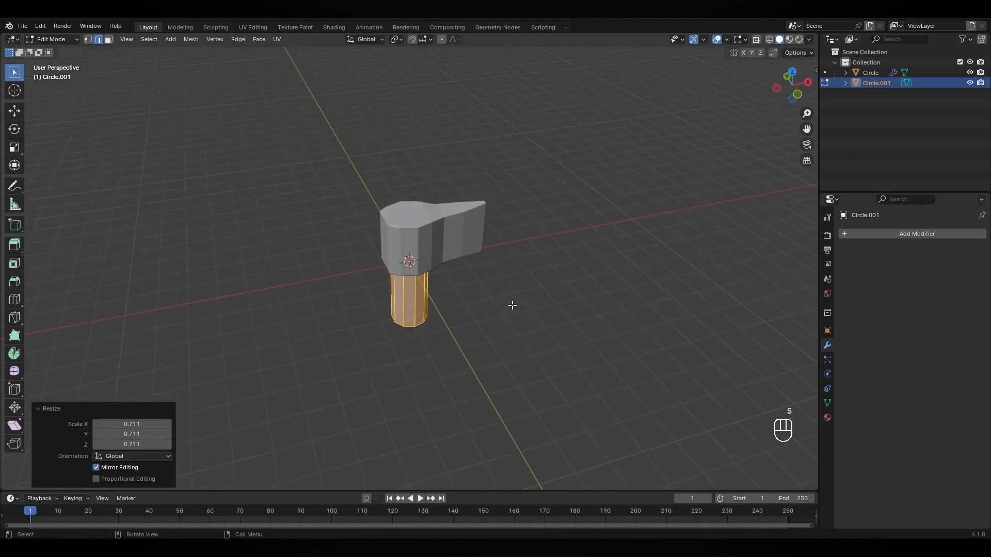
key(s)
key(z)
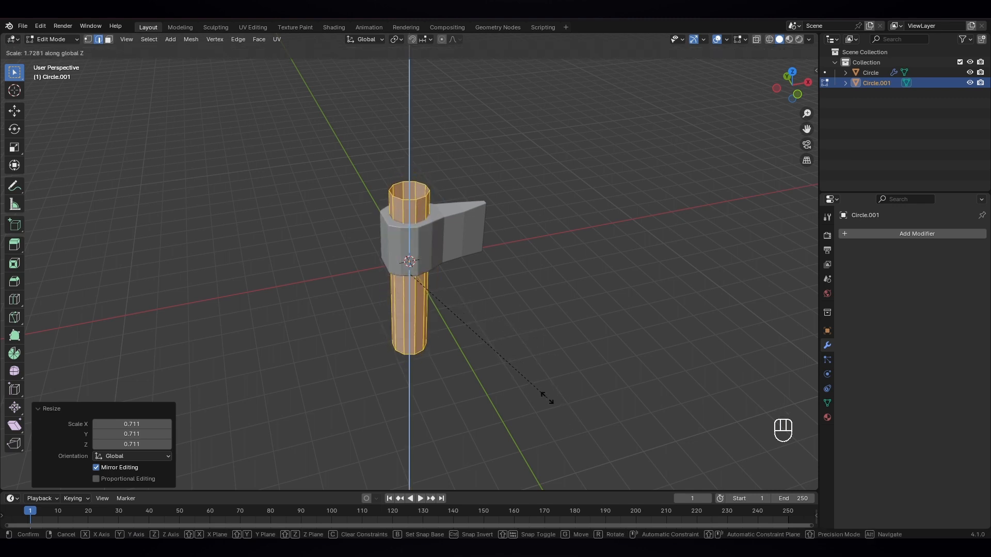
click(550, 404)
- Lower the handle along Z so that most of its length hangs below the axe head
middle_drag(551, 405, 490, 363)
key(g)
key(z)
click(506, 350)
- Shrink the handle uniformly to about 0.927 and lengthen it along Z by a factor of about 1.162
key(s)
click(490, 364)
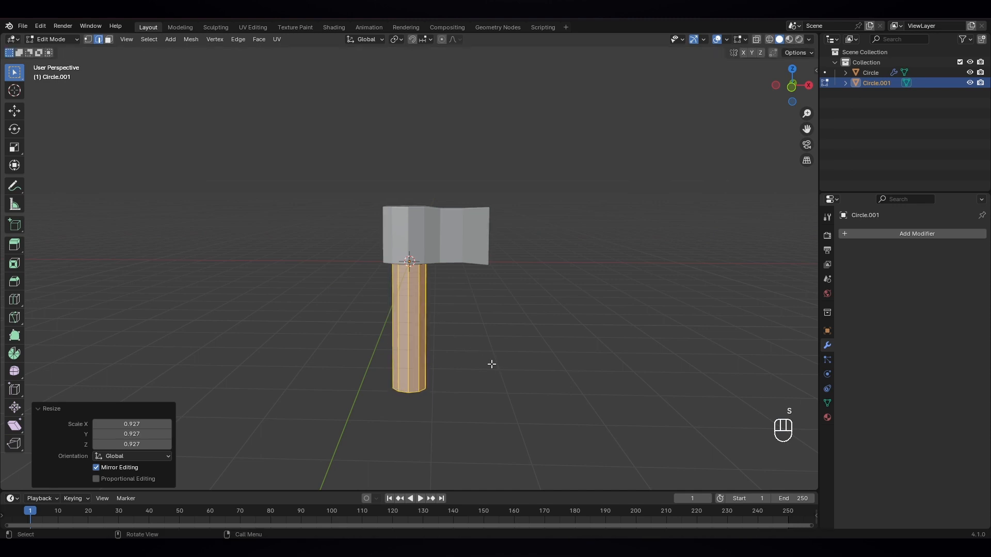
key(s)
key(z)
click(499, 381)
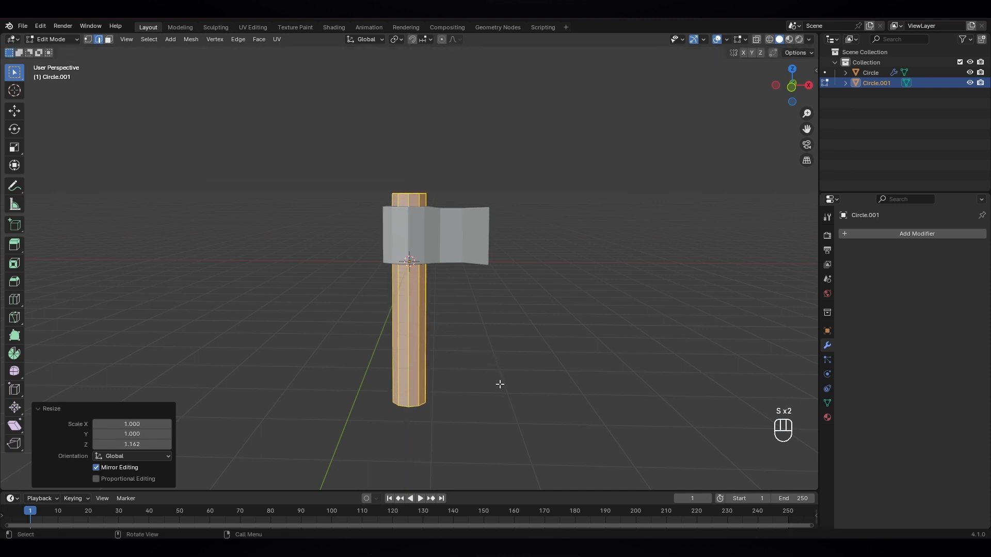
- Shift the handle down along Z, leaving its top protruding slightly above the axe head, and clear the selection
middle_drag(500, 383, 443, 338)
key(g)
key(z)
click(474, 378)
click(485, 363)
scroll(452, 359, down, 1)
scroll(423, 297, up, 2)
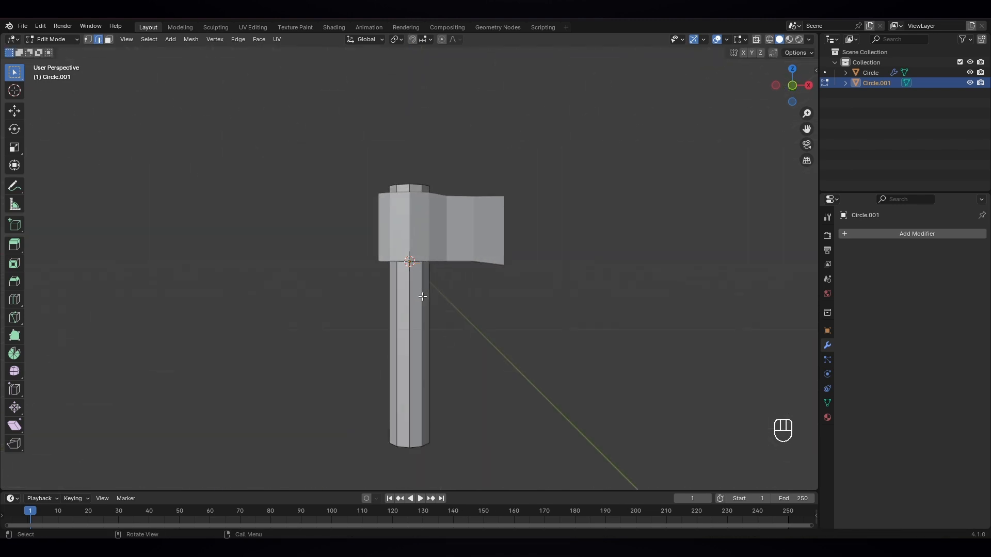
- Fill the open bottom end of the handle with a face
middle_drag(427, 304, 439, 350)
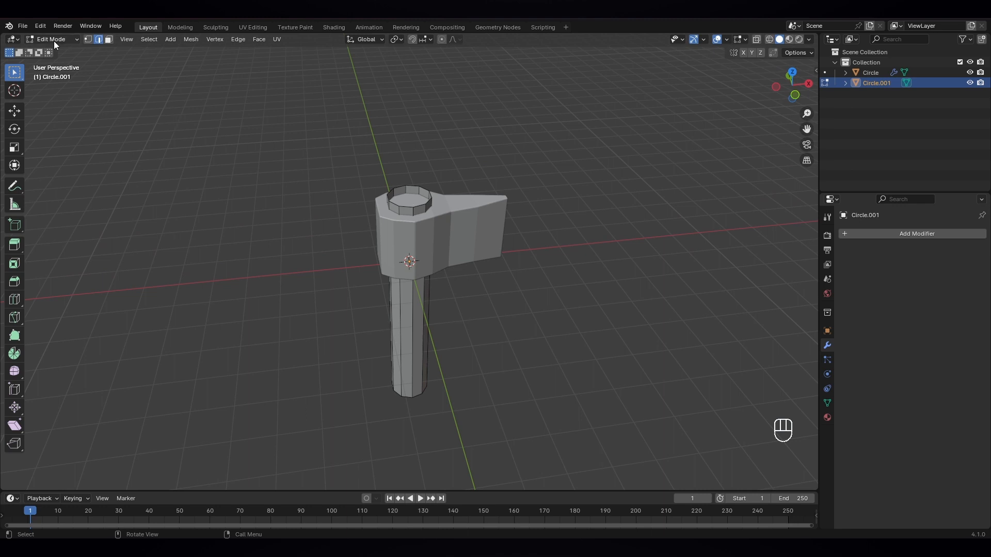
middle_drag(417, 206, 419, 166)
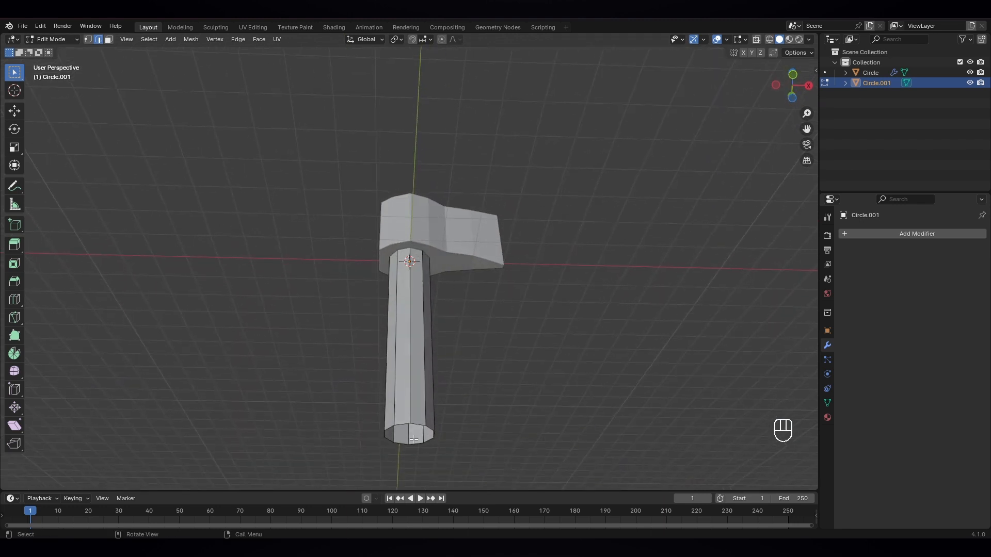
alt+shift+click(417, 423)
middle_drag(458, 327, 466, 416)
key(f)
scroll(425, 447, up, 2)
middle_drag(457, 418, 456, 339)
- Add a loop cut around the handle a short distance above its bottom end
key(ctrl+r)
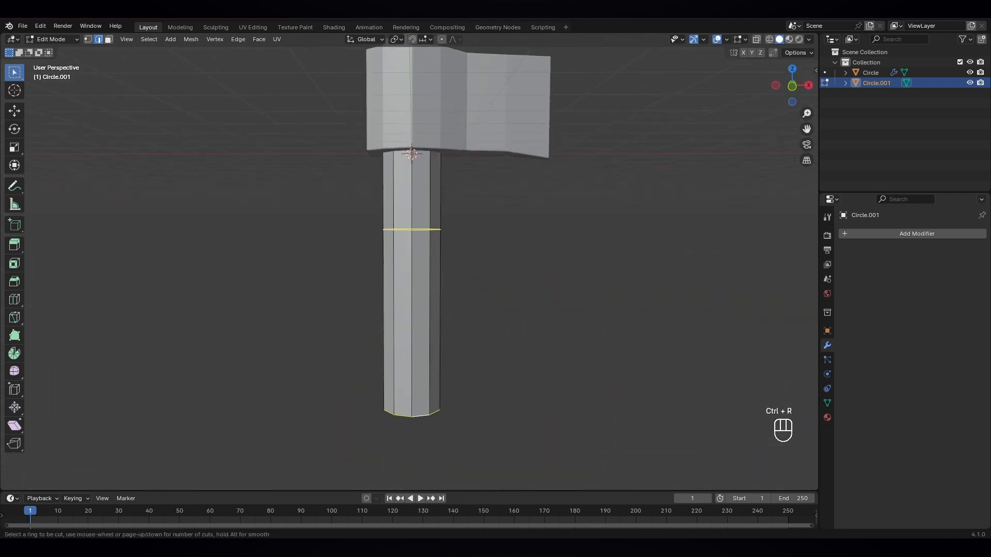
click(413, 361)
click(421, 424)
click(421, 424)
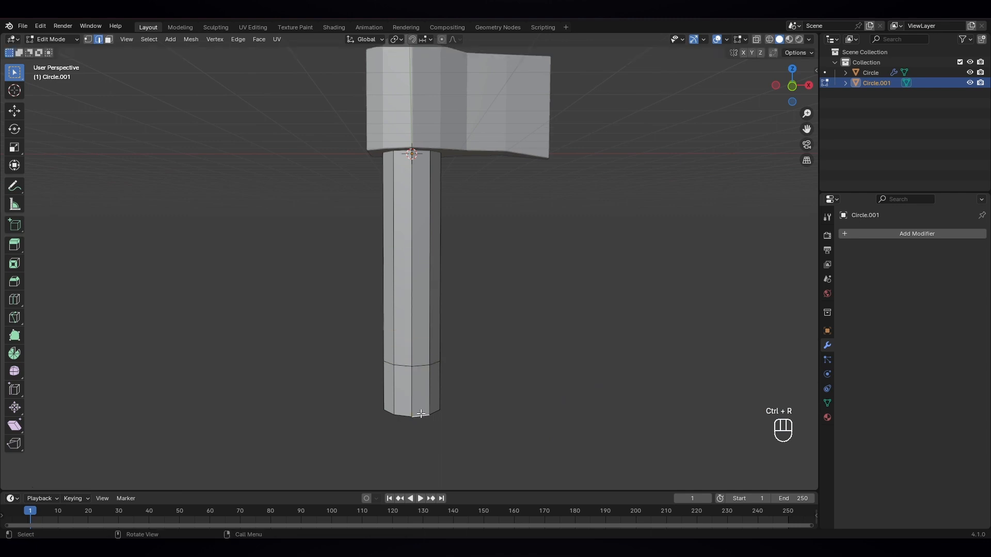
- Bevel the bottom edge loop of the handle with 2 segments and a width of about 0.24 m
alt+click(449, 429)
middle_drag(449, 429, 470, 413)
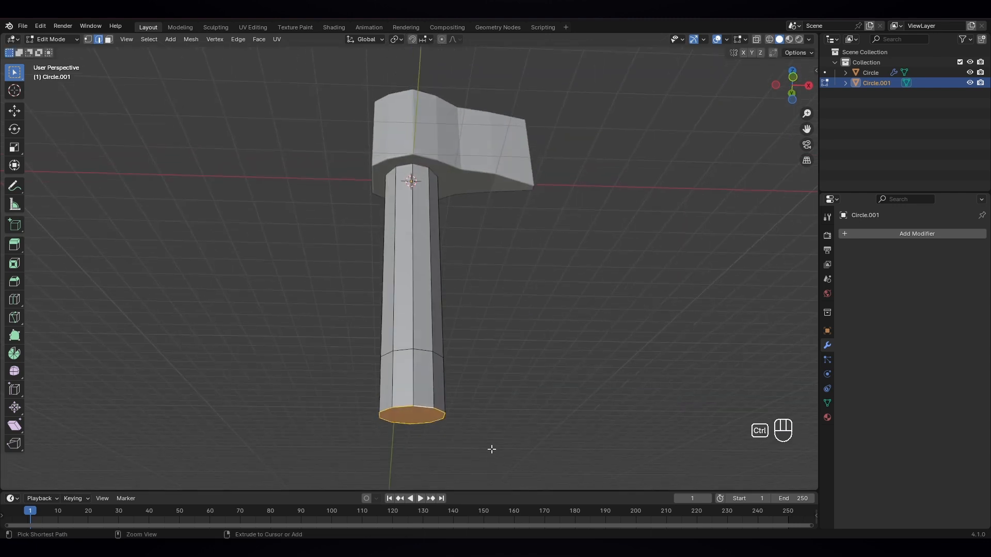
key(ctrl+b)
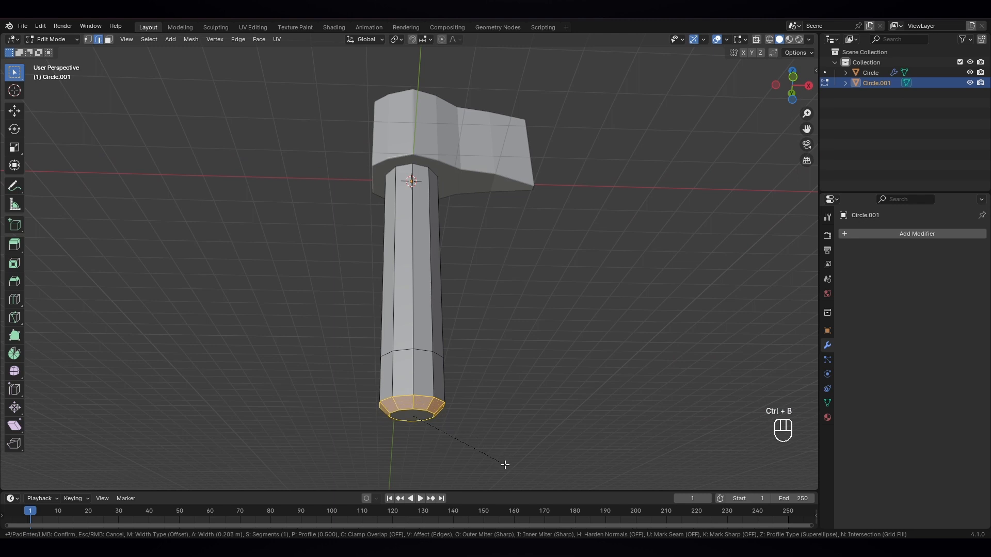
scroll(505, 464, up, 1)
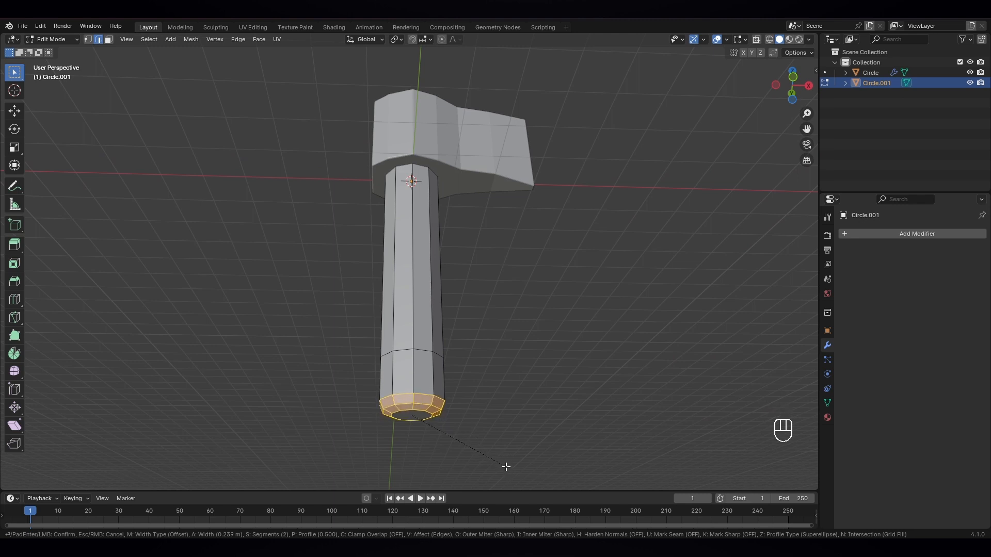
click(504, 467)
middle_drag(503, 466, 493, 429)
key(Tab)
key(Tab)
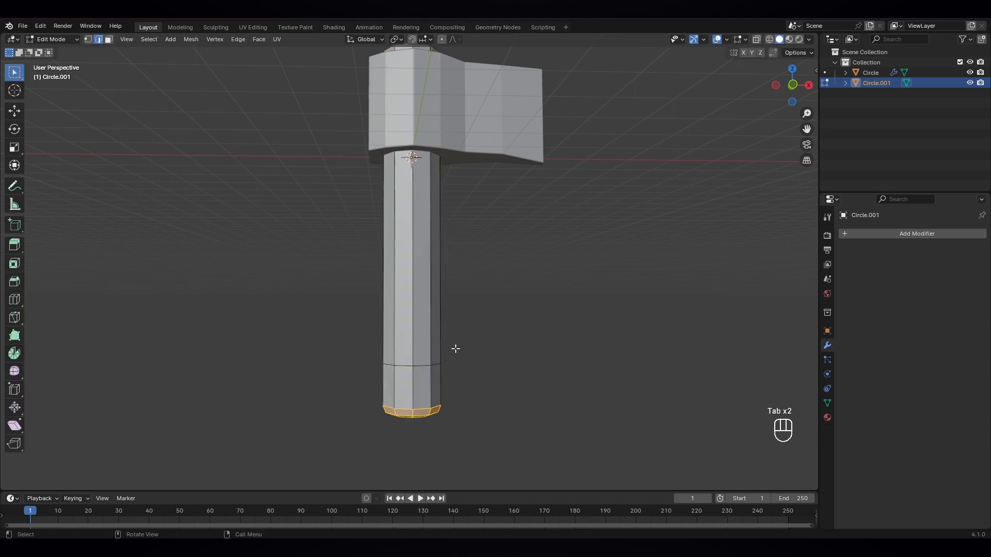
- Add a loop cut around the upper part of the handle, a short distance below the axe head
key(ctrl+r)
click(407, 245)
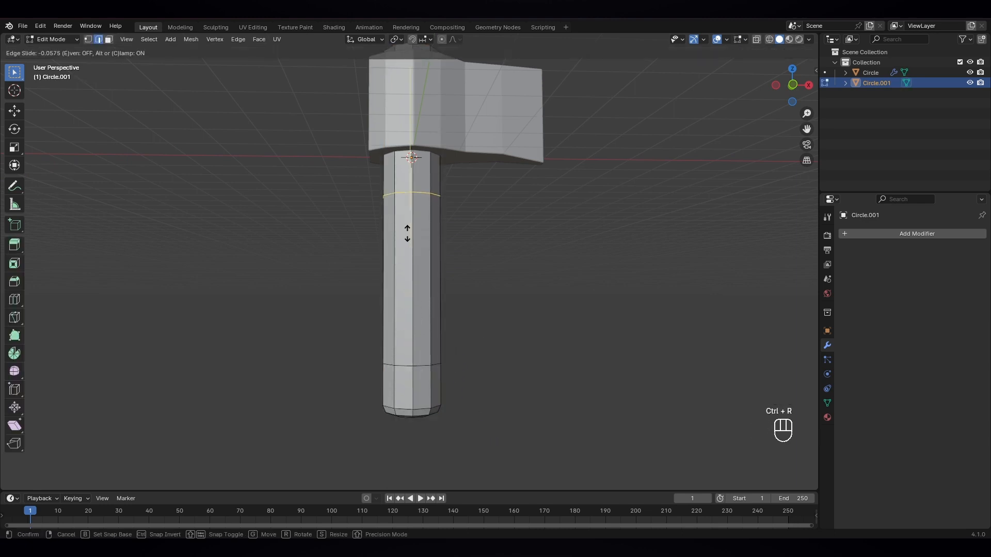
click(407, 233)
- Add a centred loop cut around the handle's long middle section and scale the loop to about 0.93
key(ctrl+r)
click(414, 277)
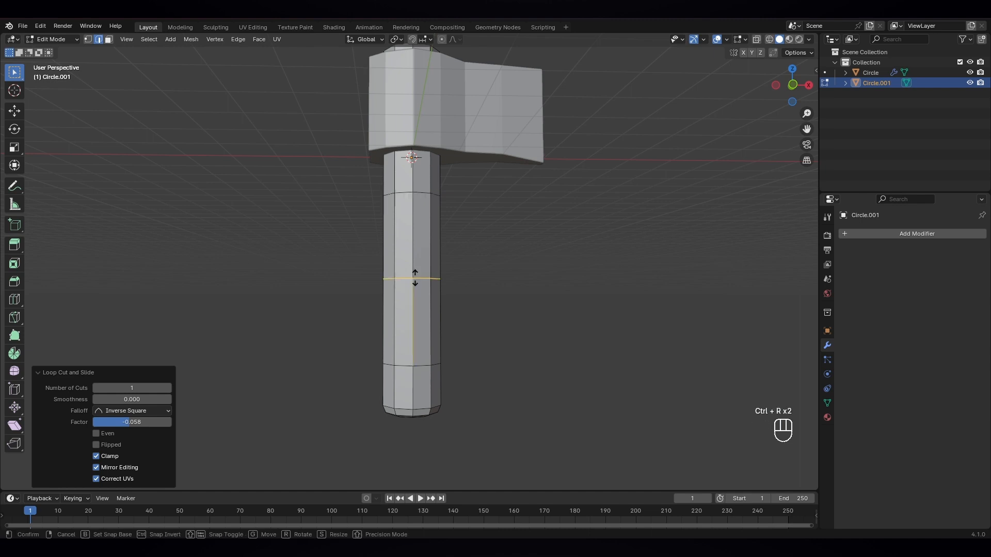
right_click(542, 294)
key(s)
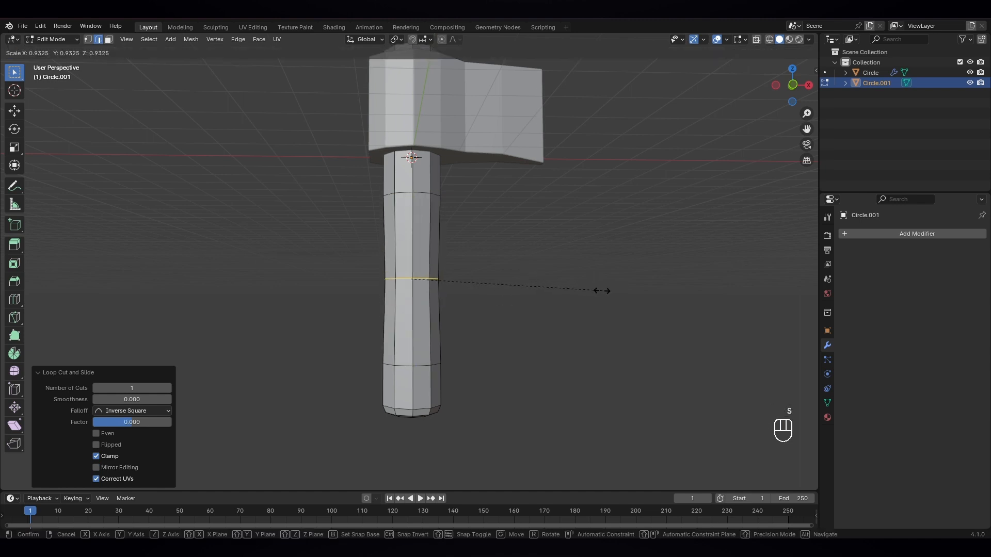
click(600, 292)
- Slide the middle loop up close to the loop below the axe head and scale it by about 0.97
key(g)
key(g)
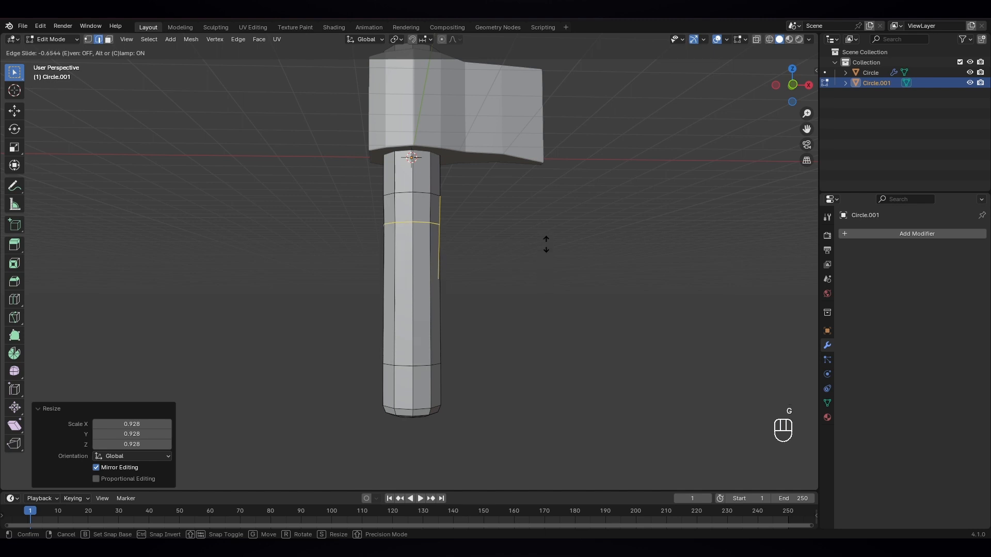
click(547, 239)
key(s)
click(543, 238)
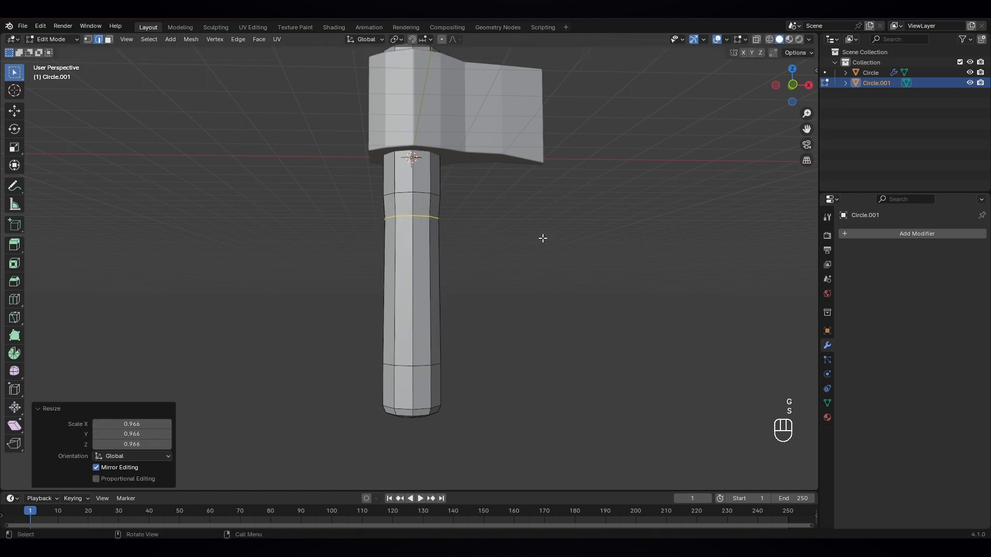
- Add a loop cut just above the handle's lower edge loop, with slide factor about 0.71, and scale it to about 0.955
key(ctrl+r)
click(436, 293)
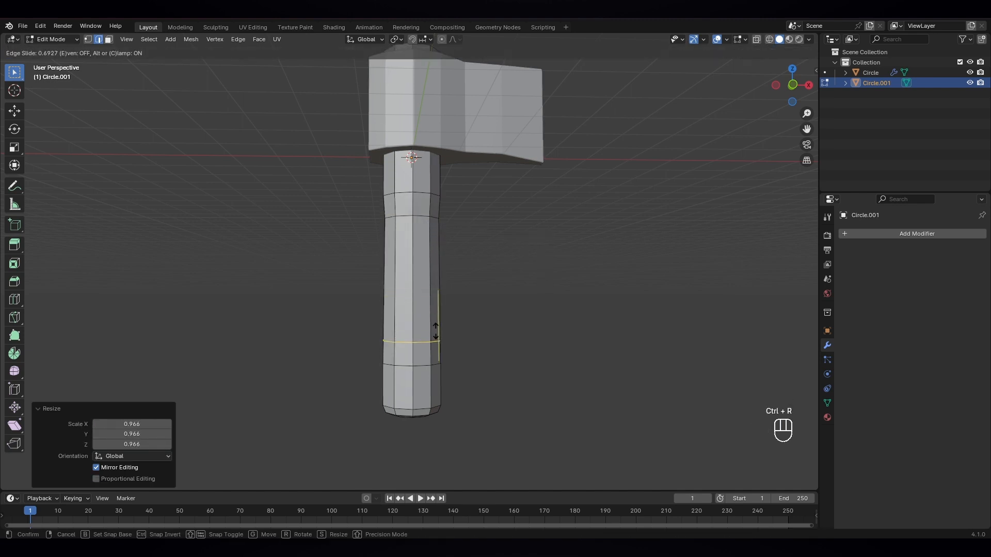
click(450, 336)
key(s)
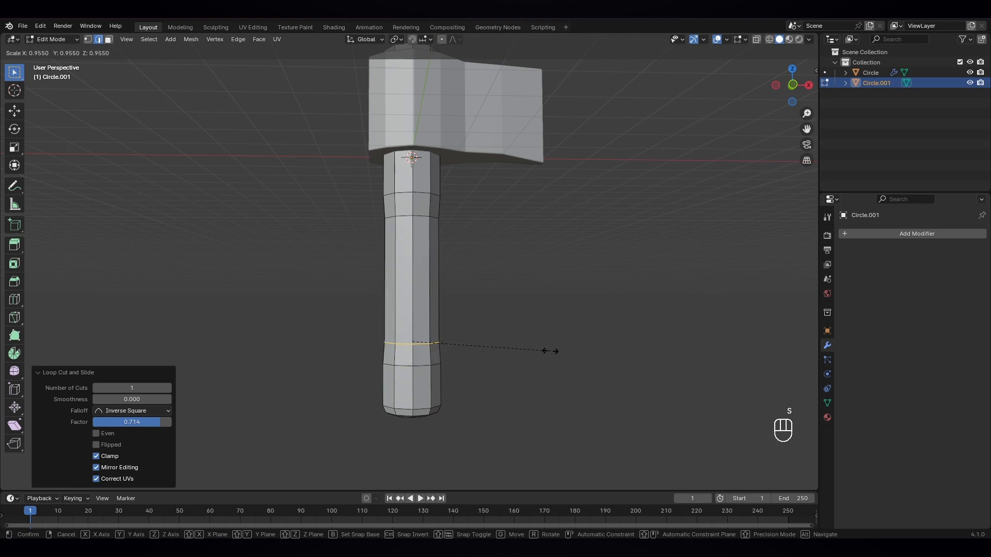
click(550, 351)
key(Tab)
- Bevel the top edge loop of the handle with 2 segments and a width of about 0.09 m
scroll(490, 348, down, 3)
middle_drag(485, 347, 463, 370)
middle_drag(412, 99, 456, 146)
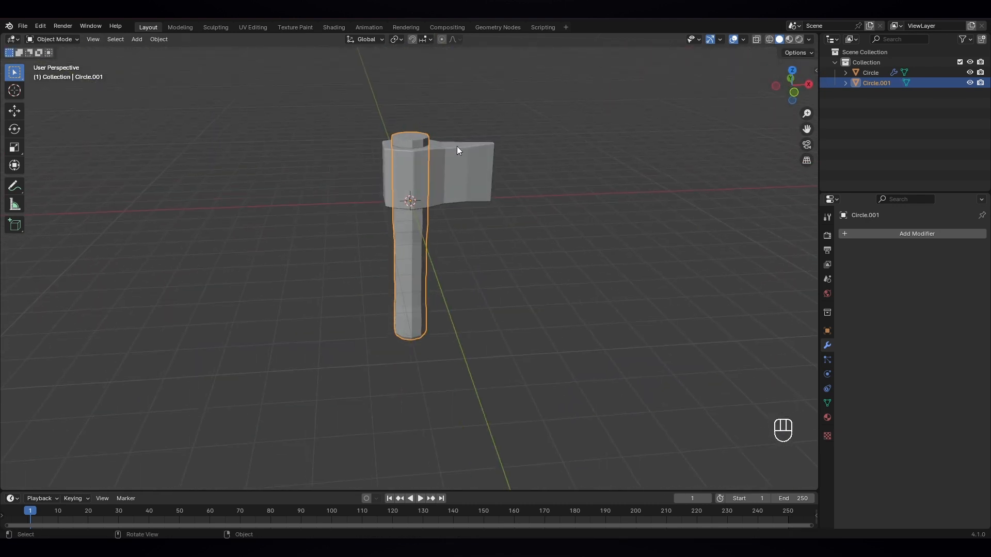
scroll(431, 116, up, 2)
key(Tab)
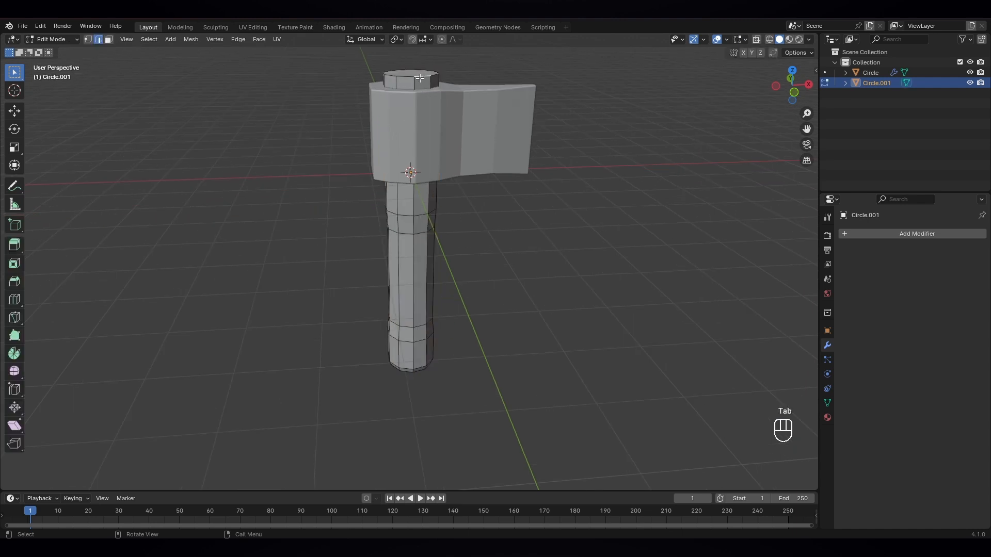
alt+click(420, 78)
key(ctrl+b)
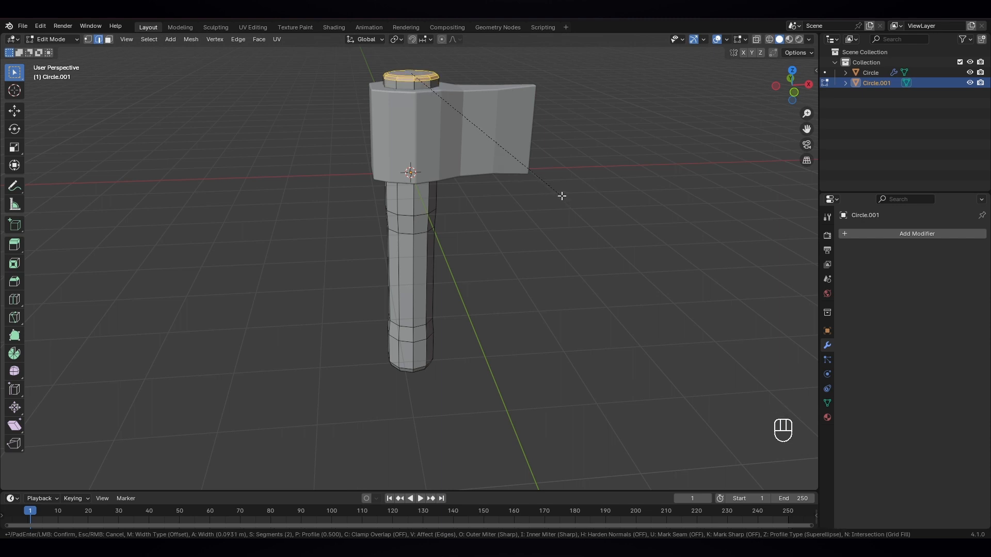
click(562, 196)
key(Tab)
- Shade the handle smooth by angle and give it a Bevel modifier with amount 0.03 m and 3 segments
mouse_move(551, 232)
middle_down()
mouse_move(524, 207)
mouse_move(543, 218)
middle_up()
right_click(412, 224)
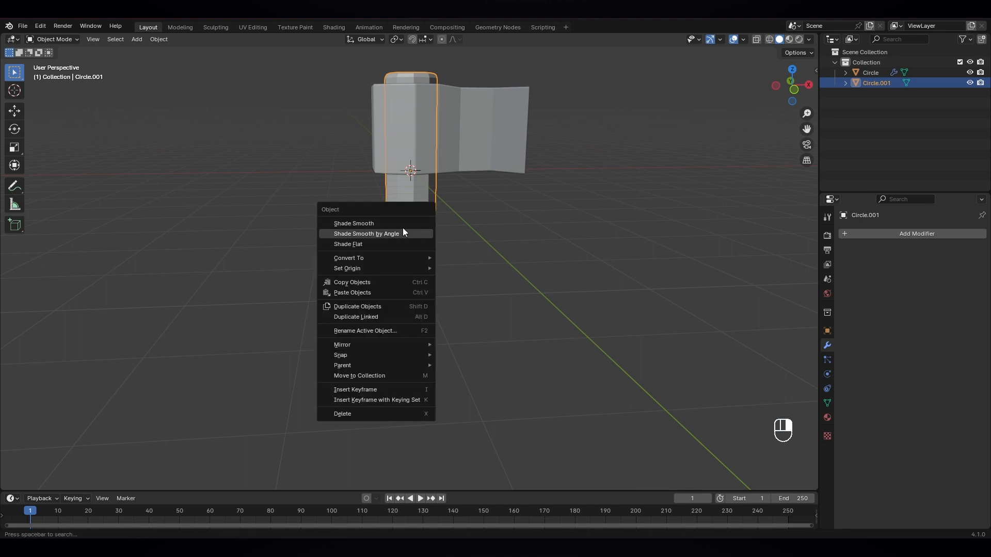
click(877, 233)
mouse_move(848, 231)
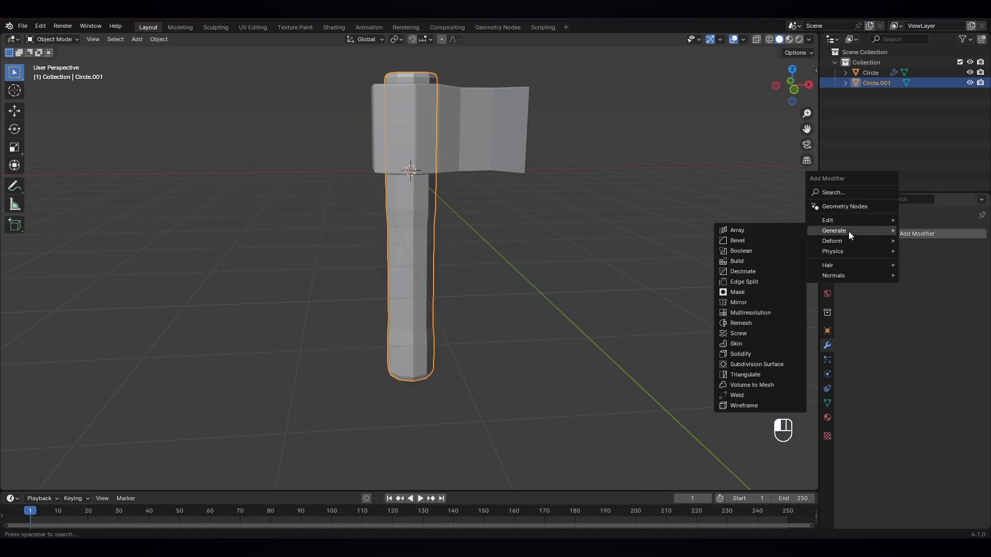
click(734, 245)
drag(935, 303, 903, 294)
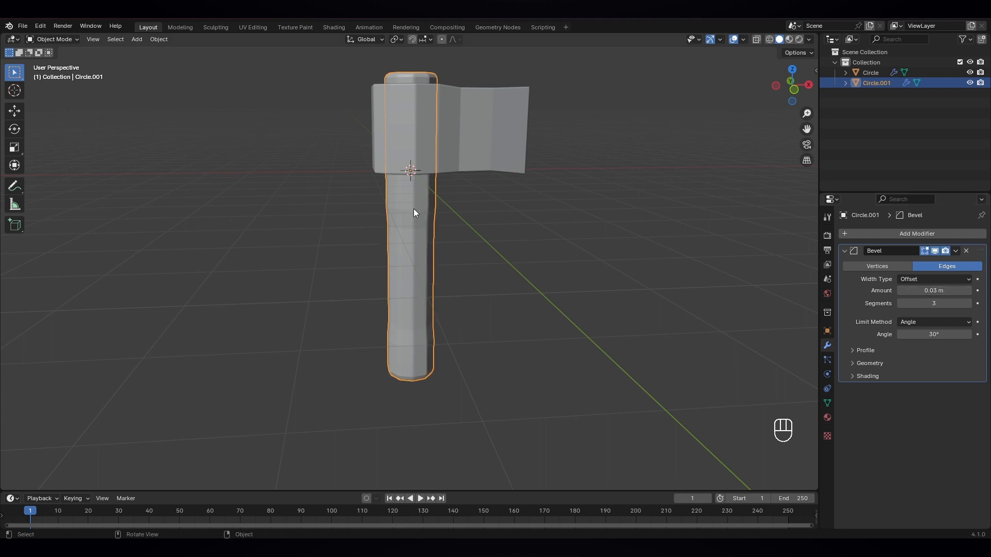
- Lower the handle about 0.09 m along Z so less of its top protrudes from the head, and deselect it
mouse_move(414, 212)
middle_down()
mouse_move(551, 268)
mouse_move(475, 246)
mouse_move(537, 274)
mouse_move(479, 250)
middle_up()
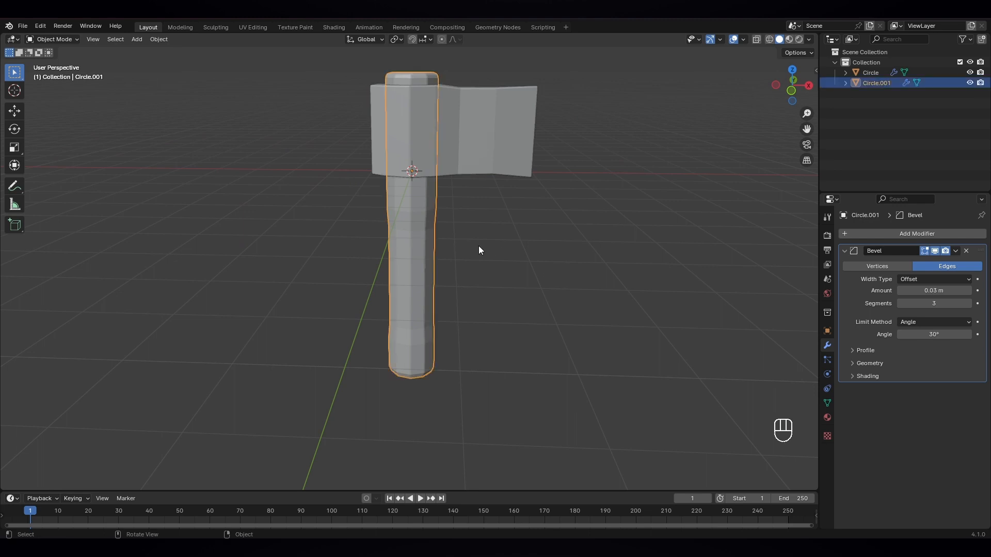
key(g)
key(z)
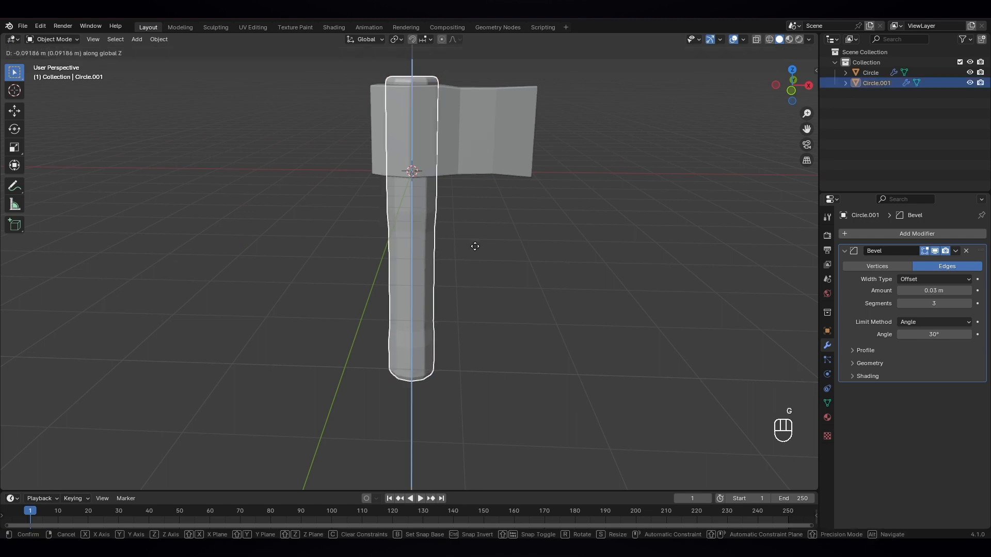
click(476, 245)
click(538, 230)
- Select the axe head and handle together and raise them about 3.72 m along Z
scroll(538, 230, down, 3)
mouse_move(480, 238)
middle_down()
mouse_move(440, 247)
mouse_move(462, 285)
mouse_move(484, 227)
middle_up()
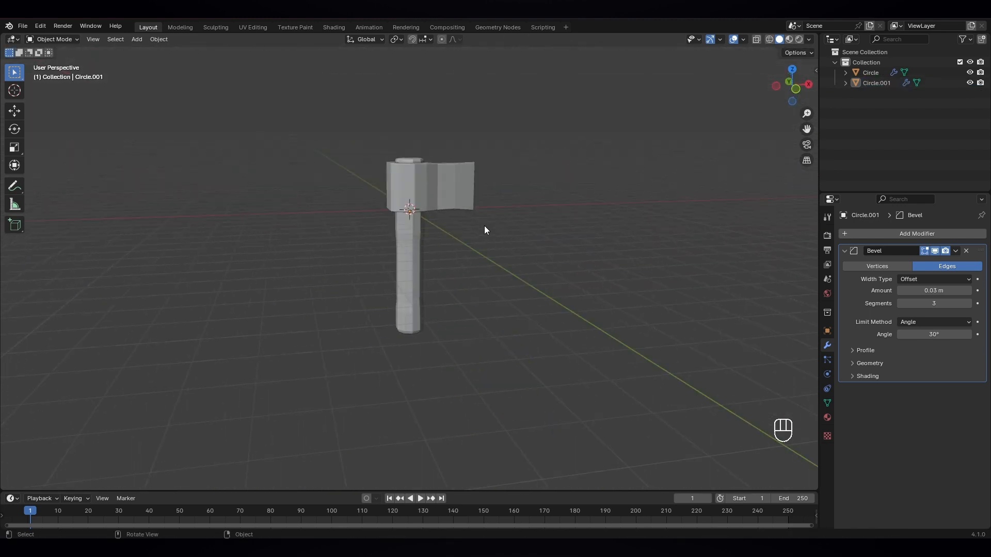
key(a)
drag(339, 134, 451, 235)
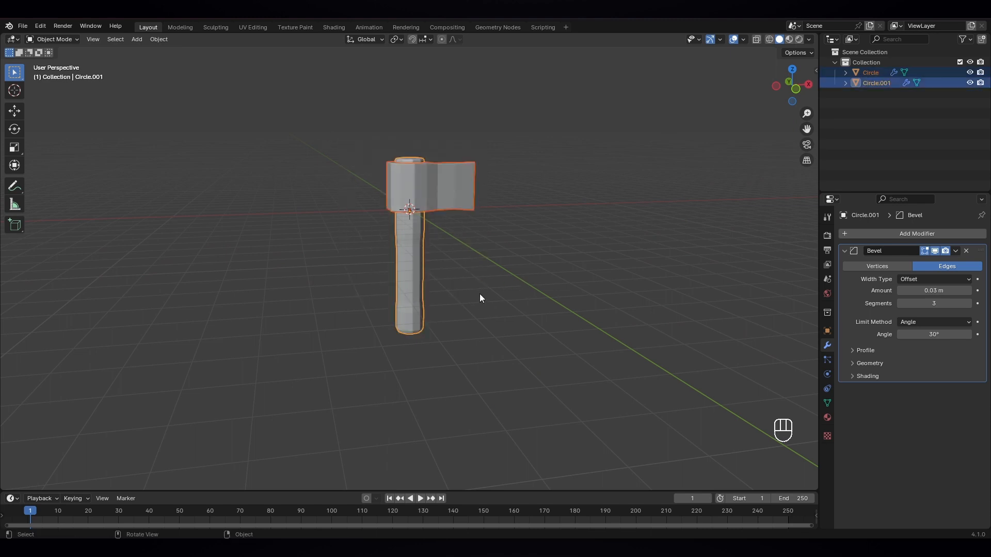
key(g)
key(z)
click(482, 208)
- Apply the scale of the axe head and of the handle, one object at a time
middle_drag(483, 212, 488, 235)
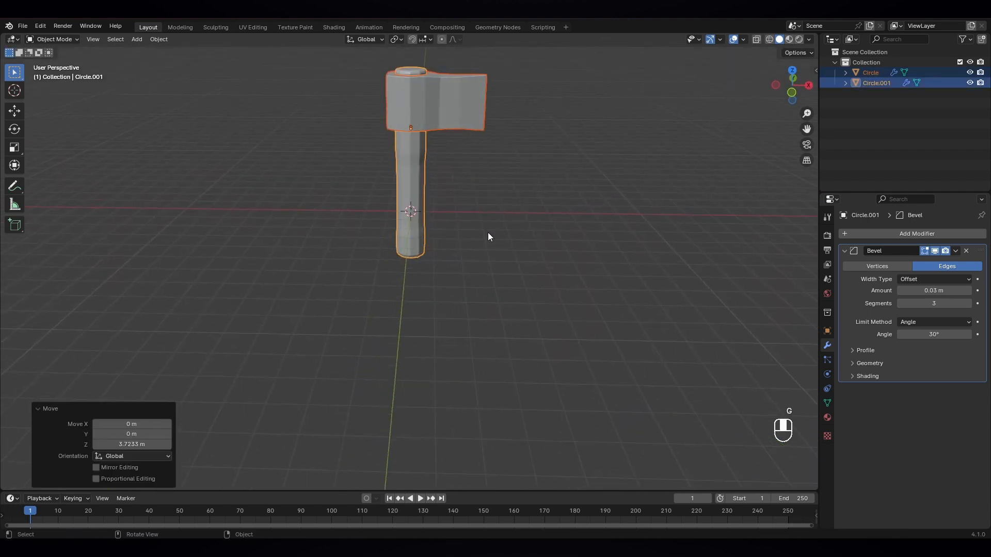
click(443, 110)
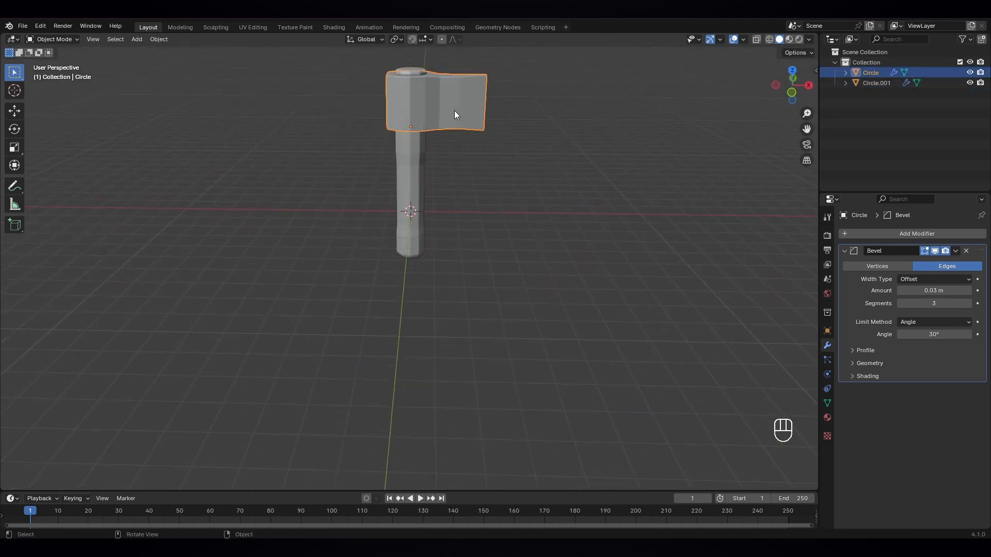
key(ctrl+a)
click(439, 131)
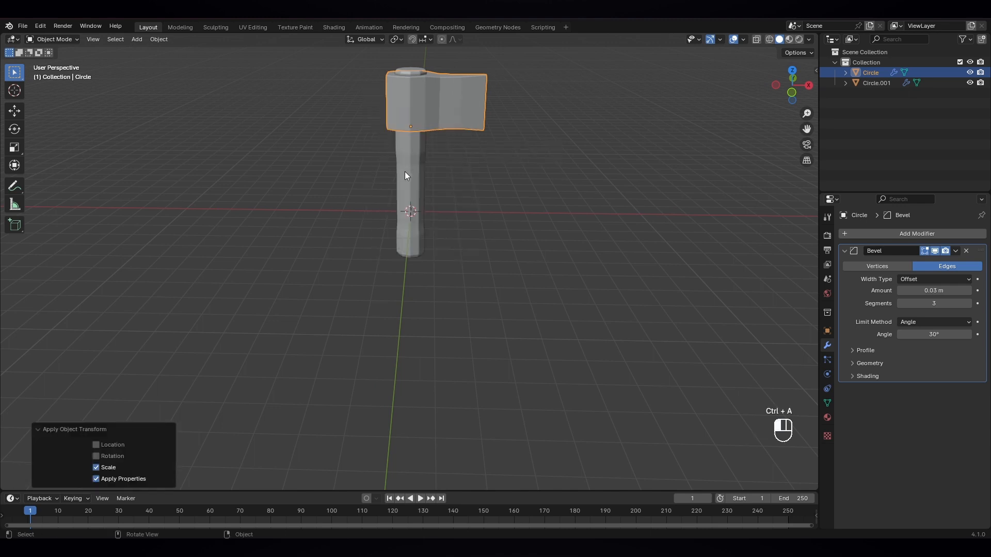
click(404, 171)
key(ctrl+a)
click(411, 170)
- Select only the axe head and open it in the UV Editing workspace
middle_drag(442, 164, 463, 181)
click(470, 162)
scroll(467, 162, up, 2)
scroll(459, 160, down, 2)
click(445, 117)
shift+middle_drag(464, 180, 476, 247)
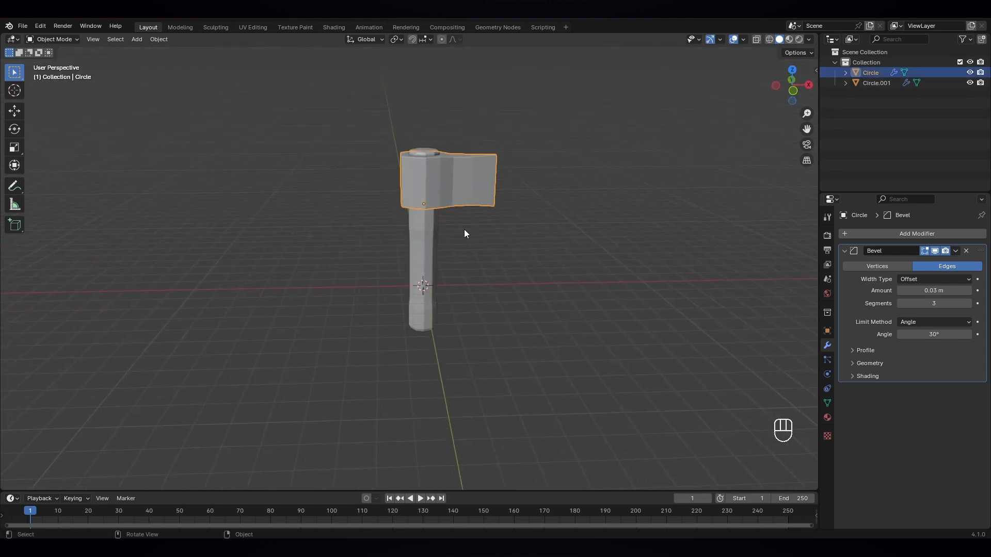
scroll(461, 196, up, 1)
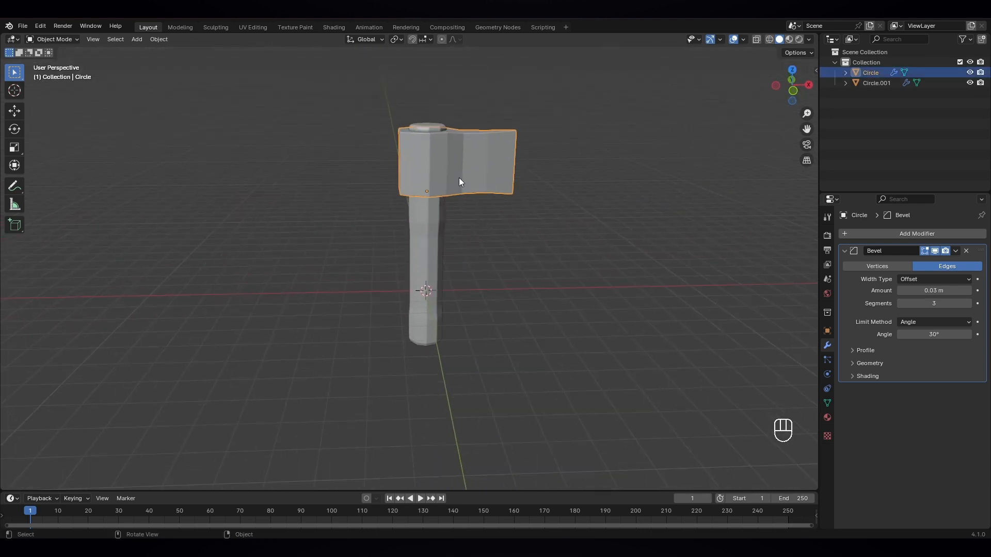
click(253, 28)
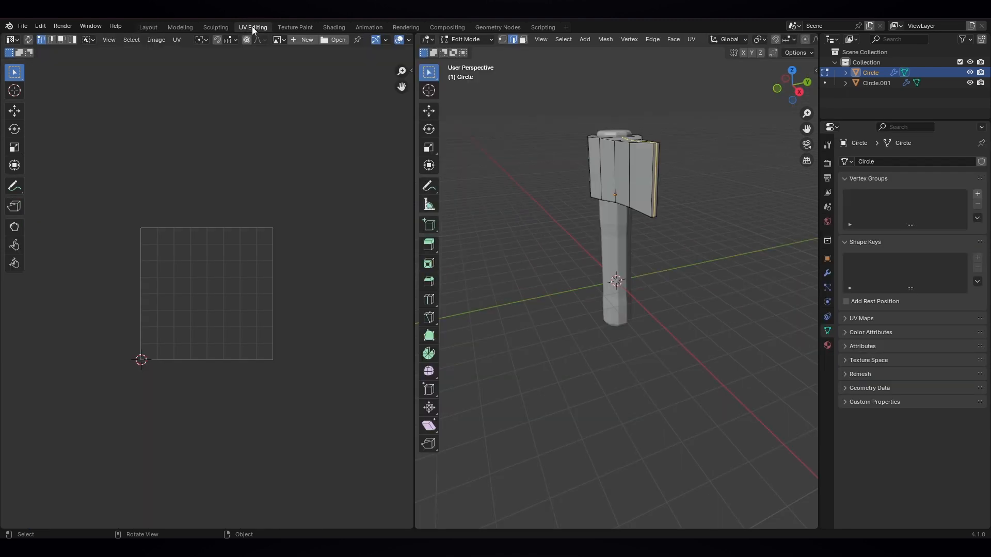
- Unwrap all faces of the axe head with Smart UV Project, using an island margin of 0.030
middle_drag(620, 167, 684, 198)
key(a)
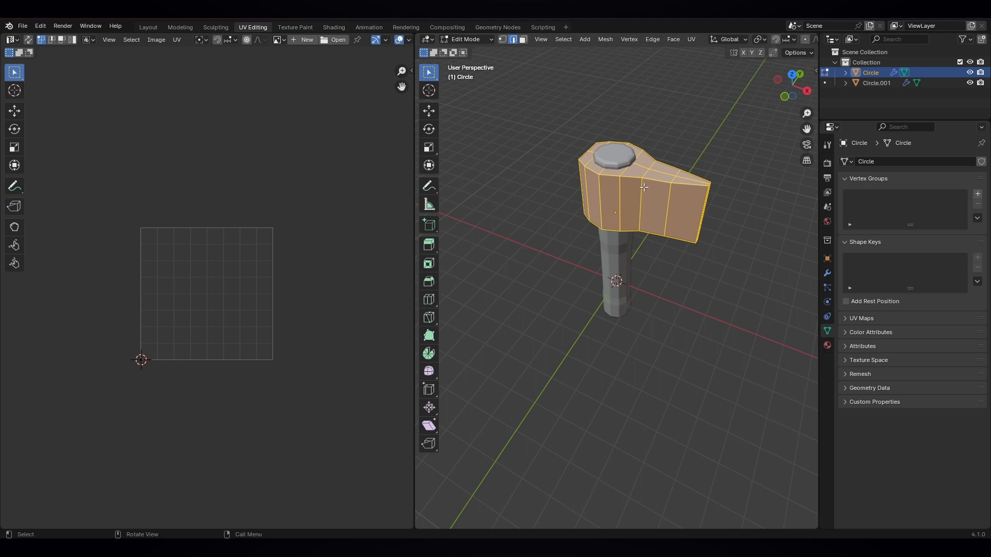
key(u)
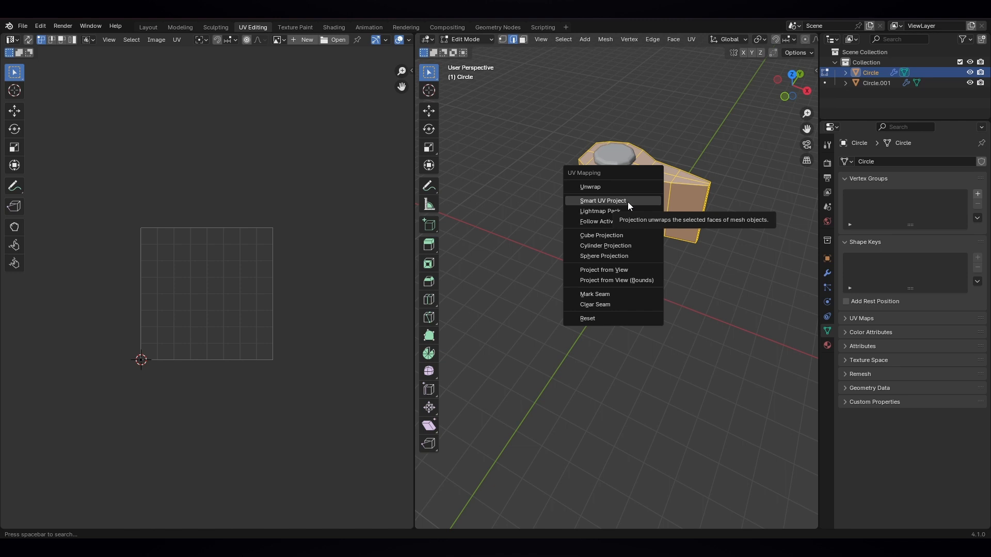
click(628, 202)
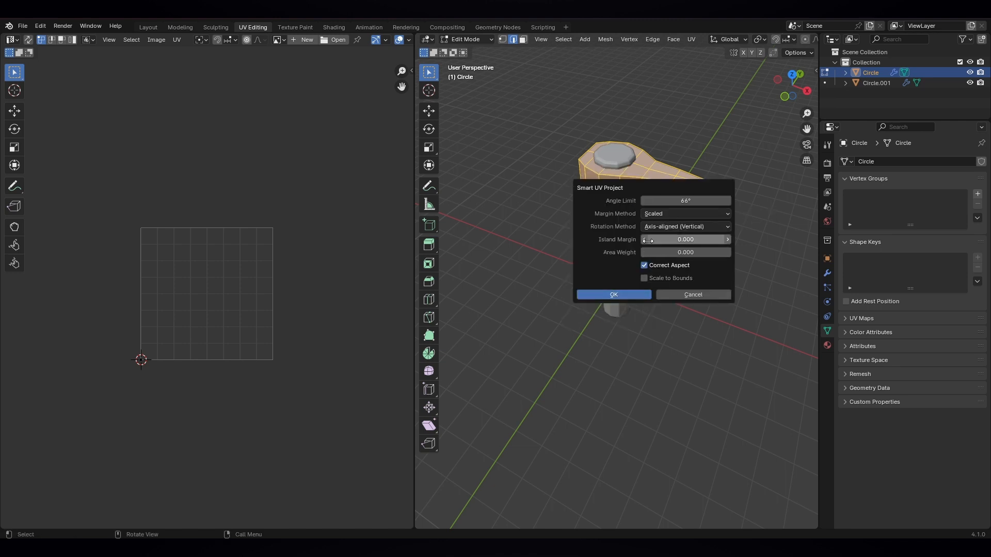
click(729, 241)
click(729, 240)
click(729, 240)
click(613, 294)
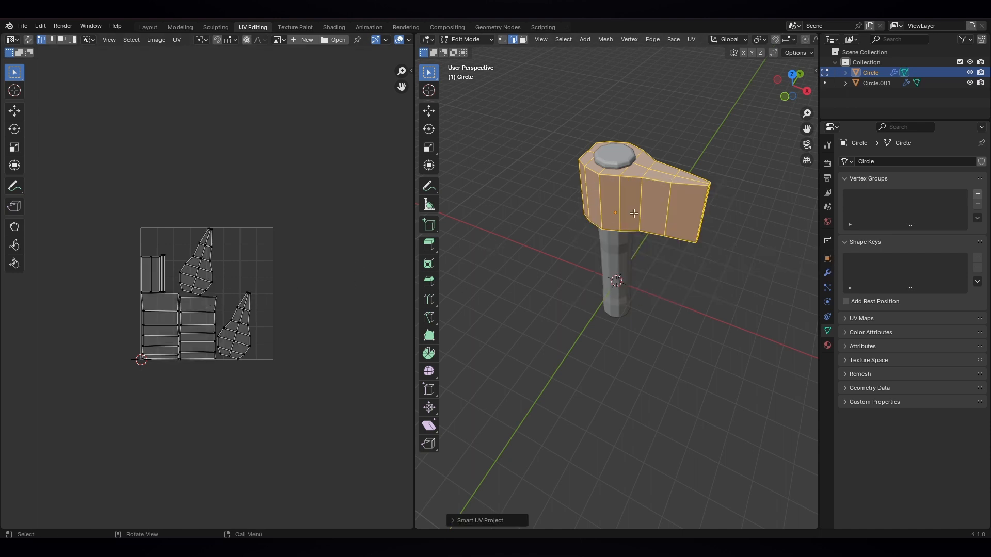
- Unwrap all faces of the handle with Smart UV Project at an island margin of 0.030, and return to Object Mode
middle_drag(604, 245, 648, 209)
key(Tab)
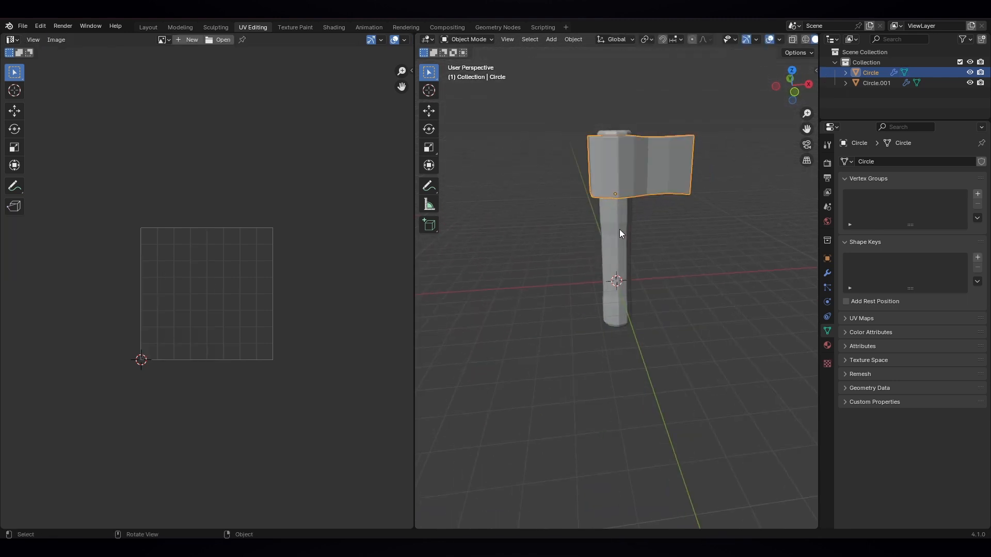
click(610, 224)
key(Tab)
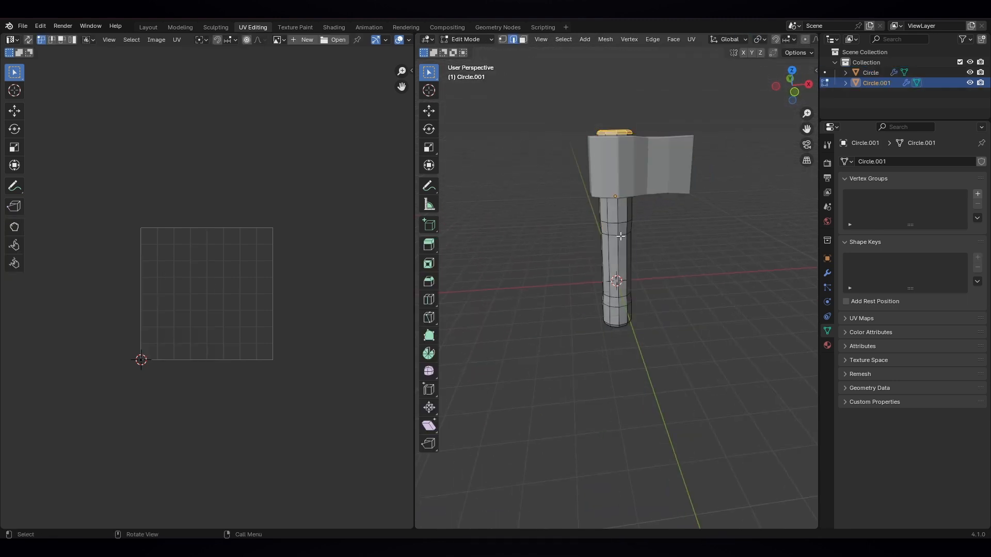
key(a)
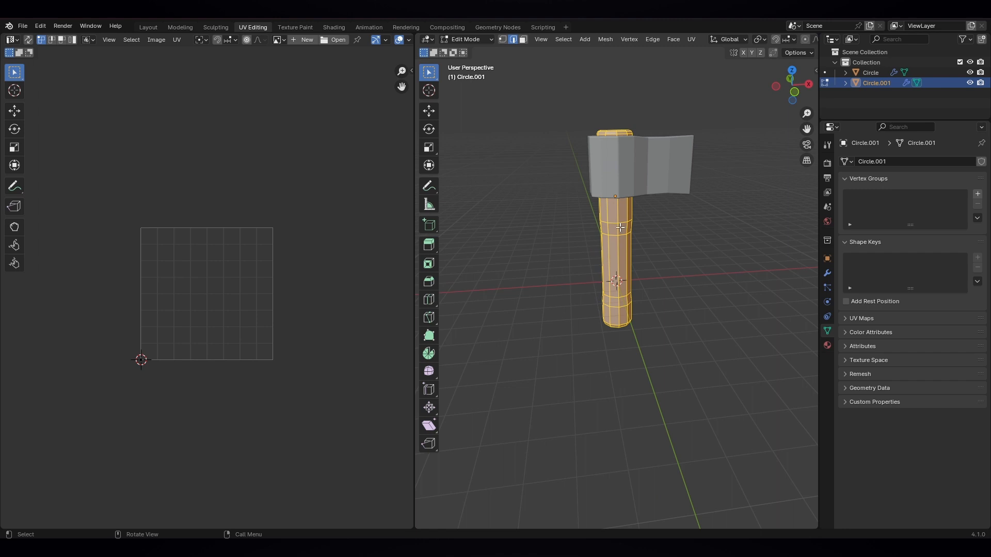
right_click(619, 228)
key(Escape)
key(u)
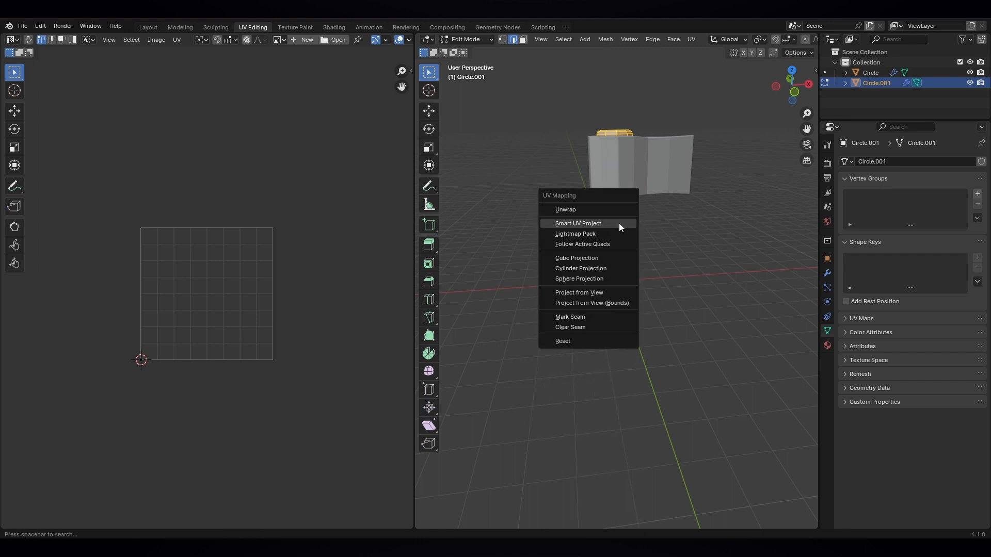
click(599, 223)
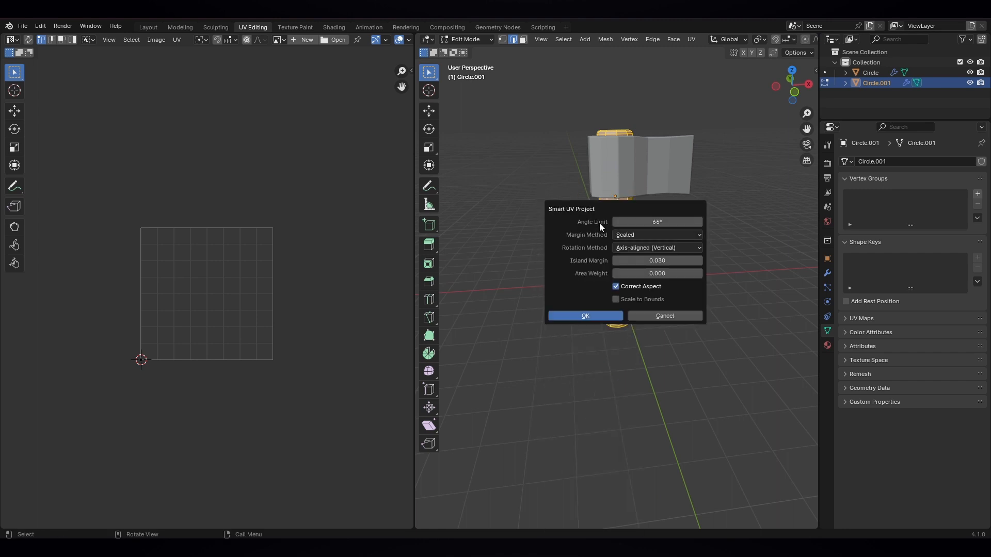
click(588, 316)
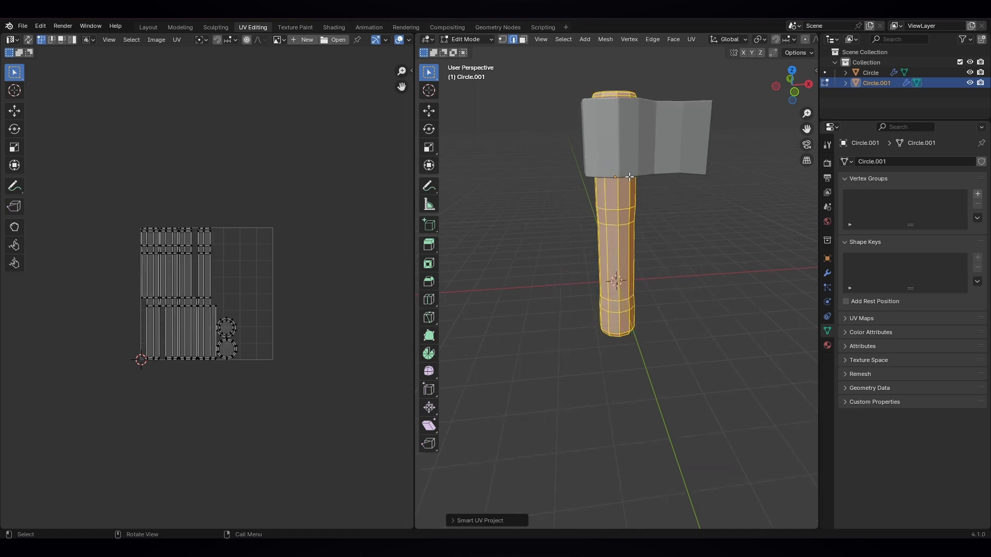
scroll(631, 178, down, 2)
key(Tab)
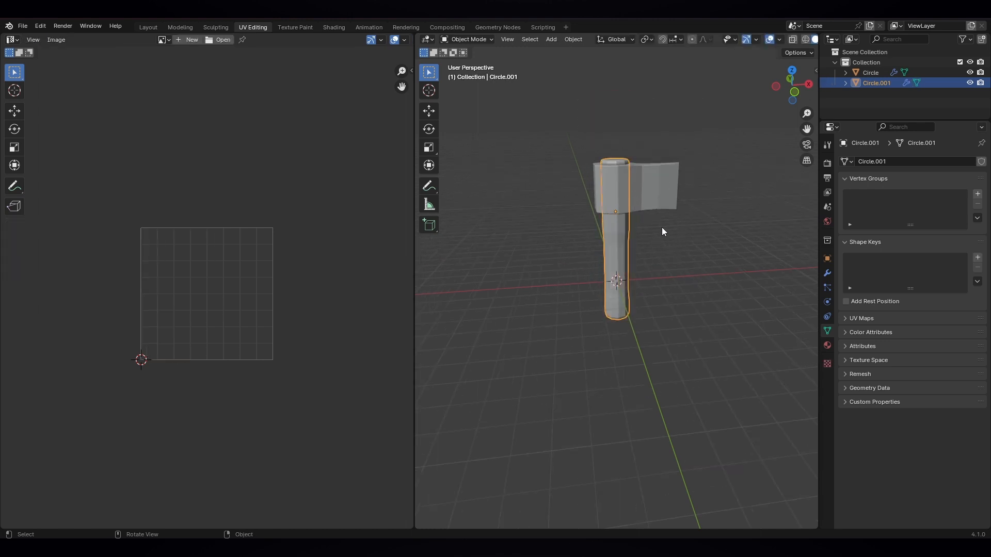
- Select the axe head and open it in the Texture Paint workspace
click(661, 227)
mouse_move(636, 241)
middle_down()
mouse_move(612, 239)
mouse_move(628, 241)
middle_up()
click(636, 187)
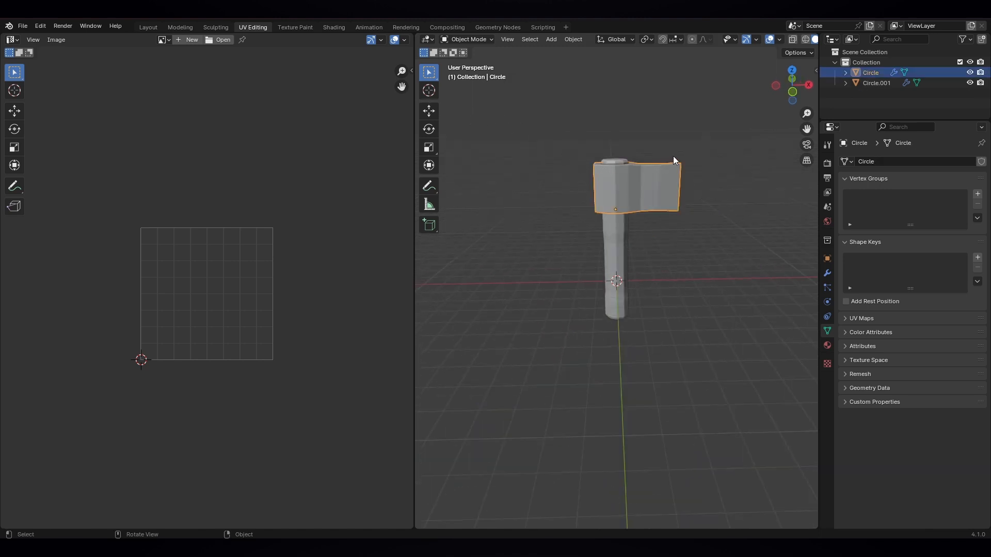
click(295, 28)
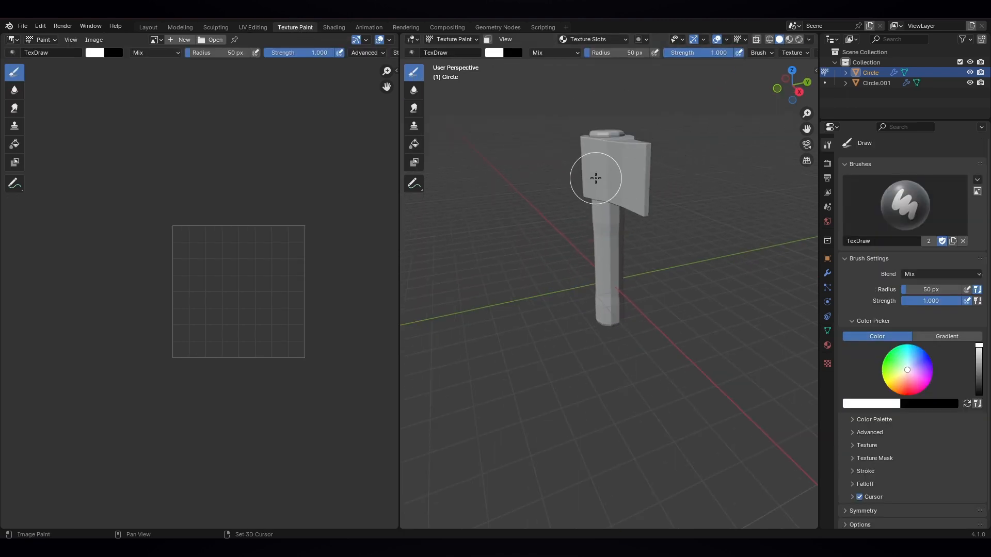
shift+middle_drag(595, 178, 649, 239)
scroll(590, 249, up, 2)
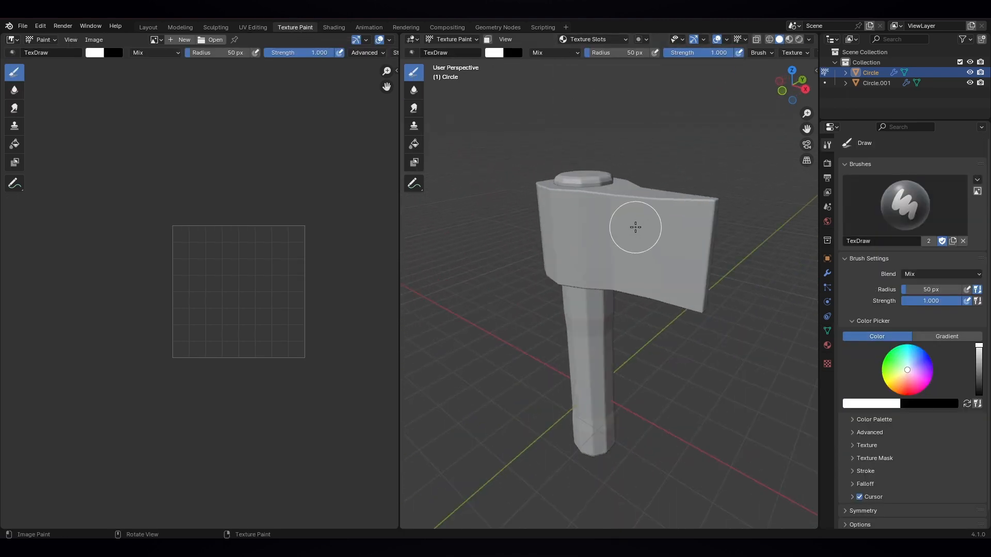
key(Tab)
key(Tab)
- Add a Base Color paint slot to the axe head with a 2048 × 2048 px blank image
click(602, 41)
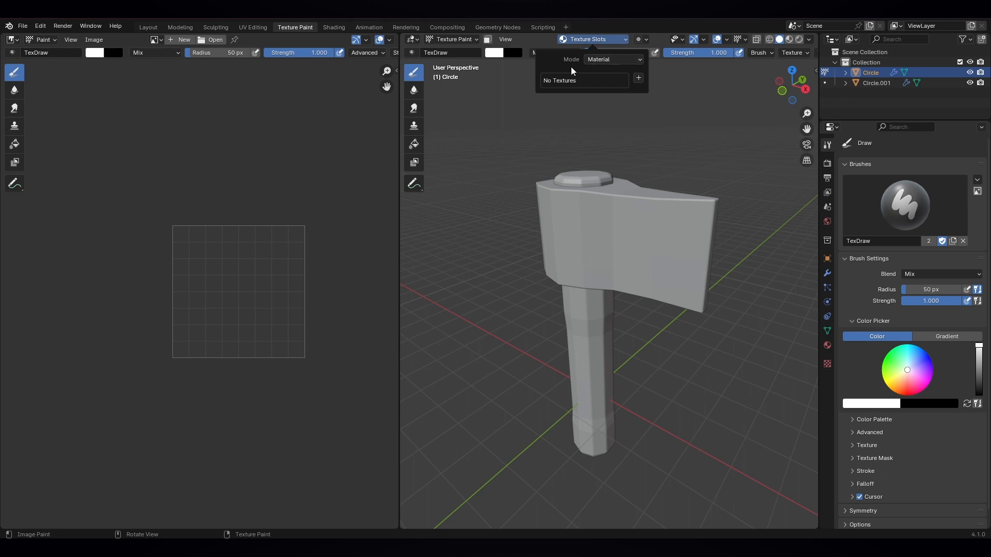
click(593, 39)
click(597, 40)
click(638, 78)
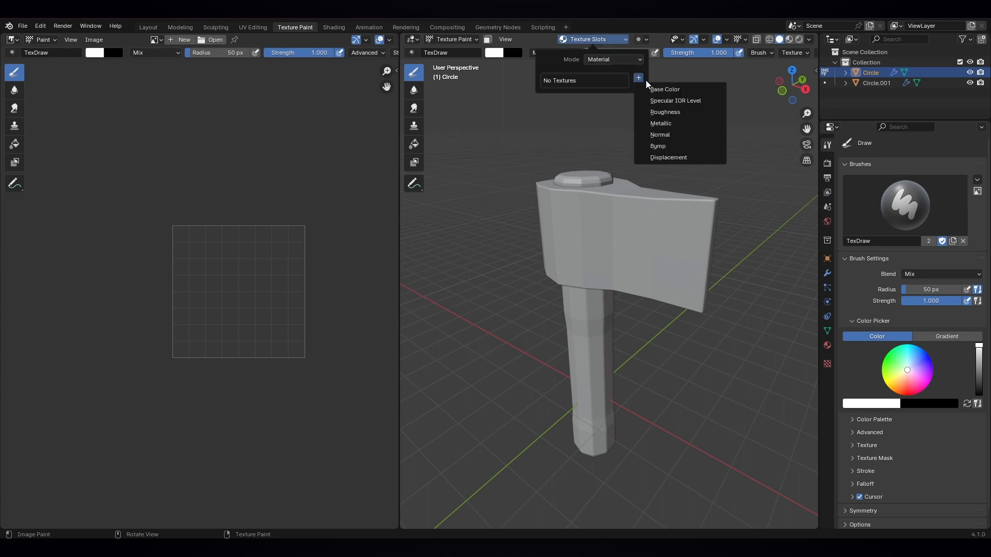
click(670, 91)
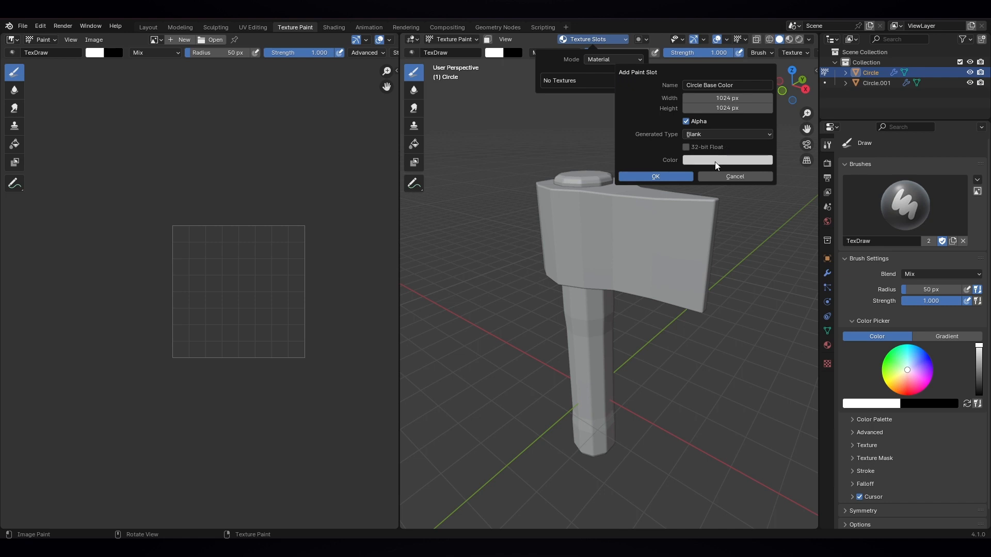
click(750, 99)
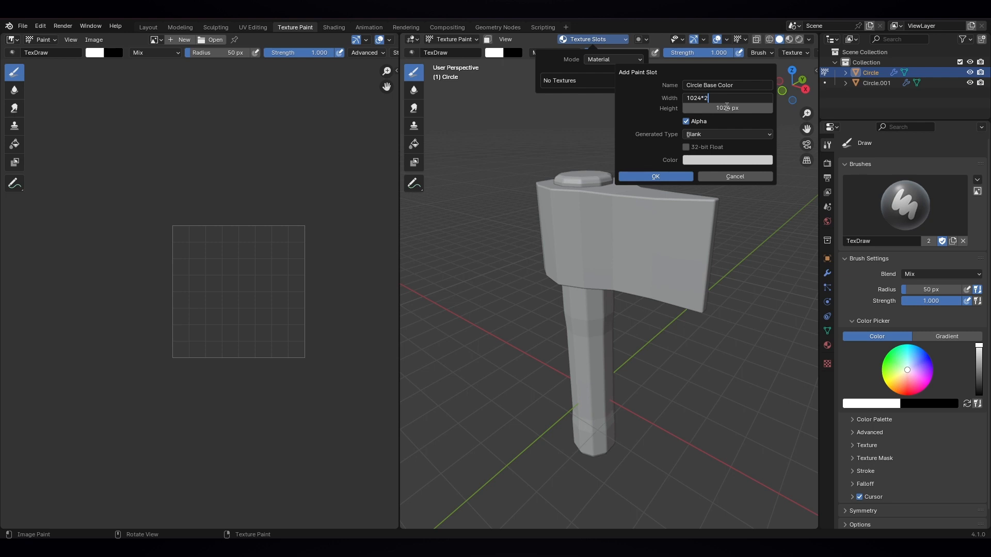
text(*2)
key(Tab)
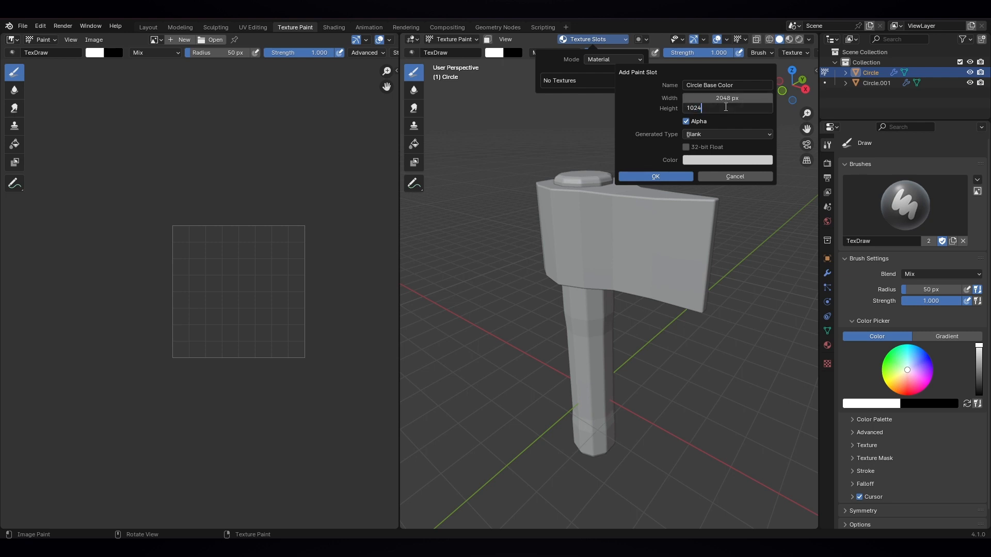
key(Return)
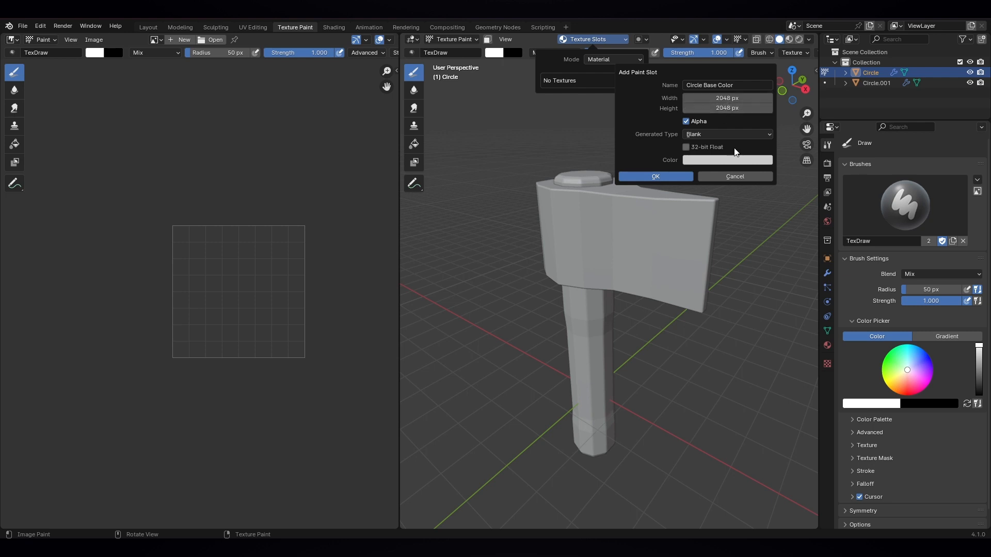
click(665, 181)
- Try two white brush strokes on the side of the axe head and undo each of them
scroll(626, 214, down, 5)
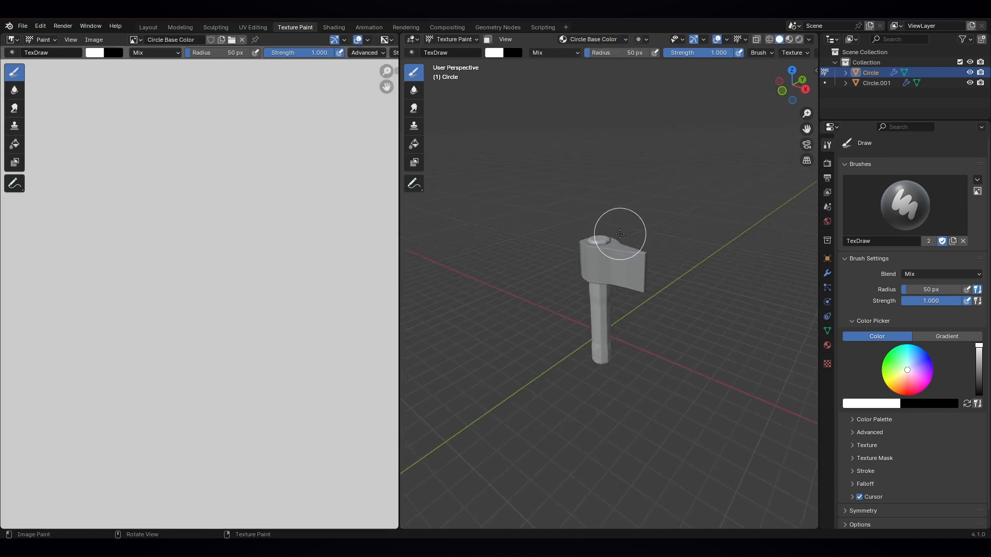
scroll(686, 229, up, 2)
scroll(525, 188, down, 1)
scroll(315, 201, down, 5)
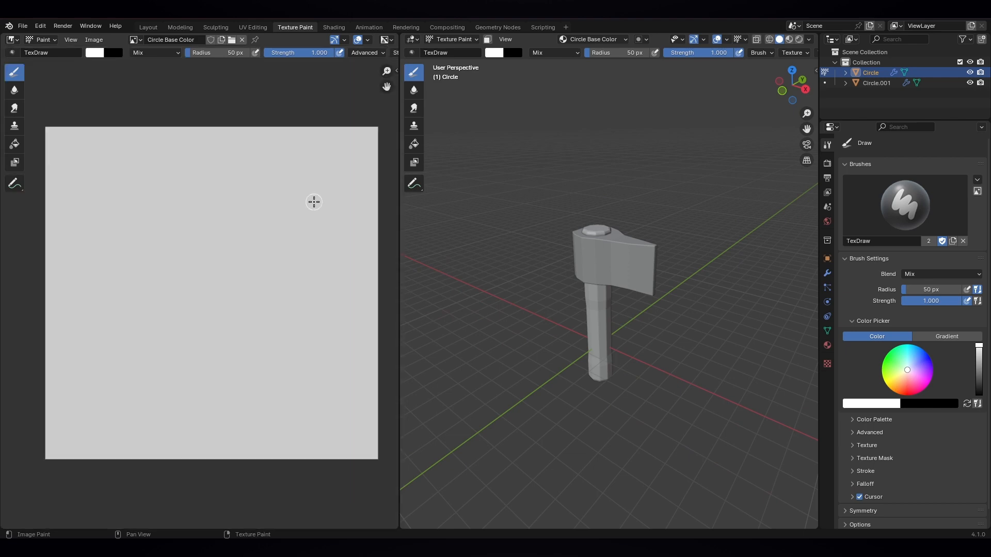
scroll(628, 257, up, 5)
drag(628, 257, 631, 199)
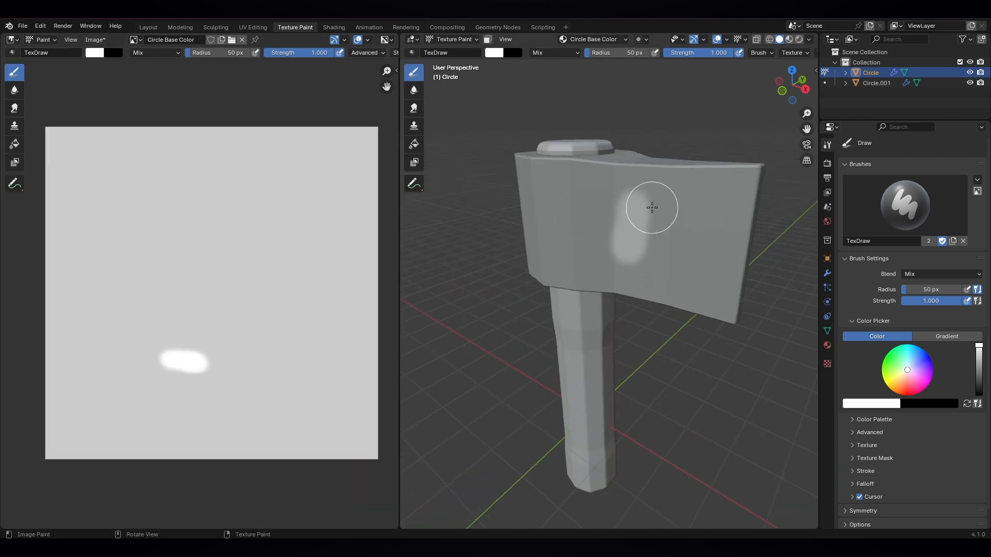
key(ctrl+z)
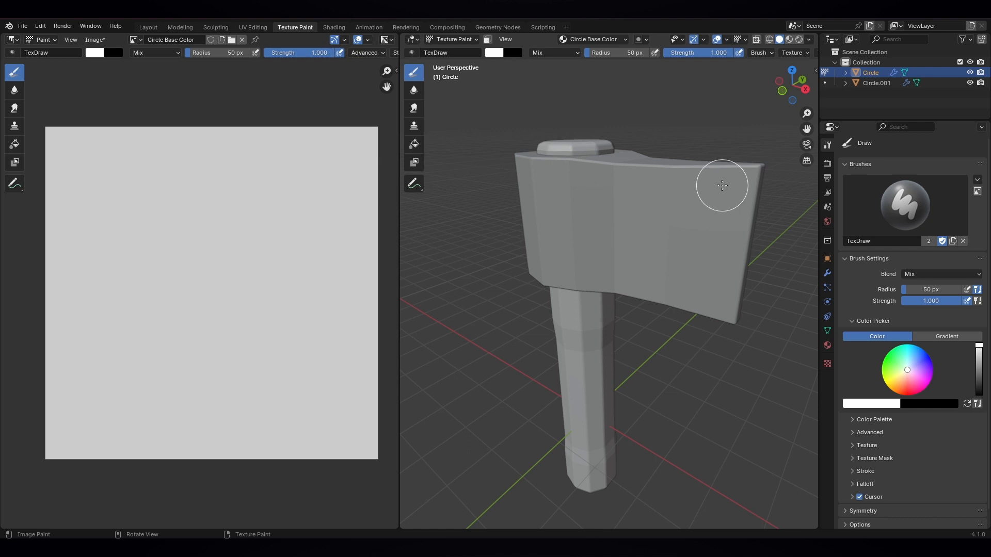
drag(722, 185, 561, 270)
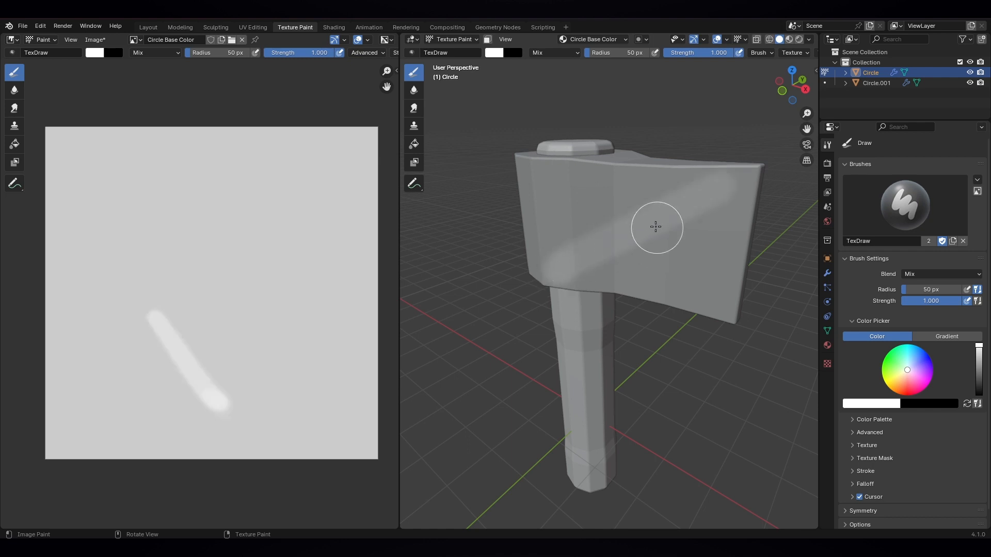
key(ctrl+z)
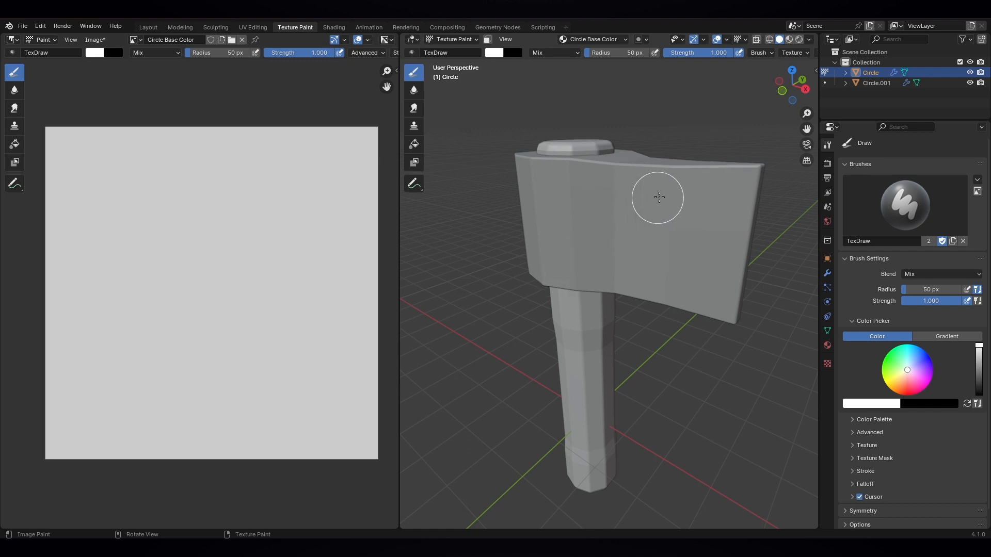
mouse_move(654, 255)
middle_down()
mouse_move(730, 272)
mouse_move(614, 245)
mouse_move(628, 223)
mouse_move(614, 212)
mouse_move(637, 230)
mouse_move(645, 209)
middle_up()
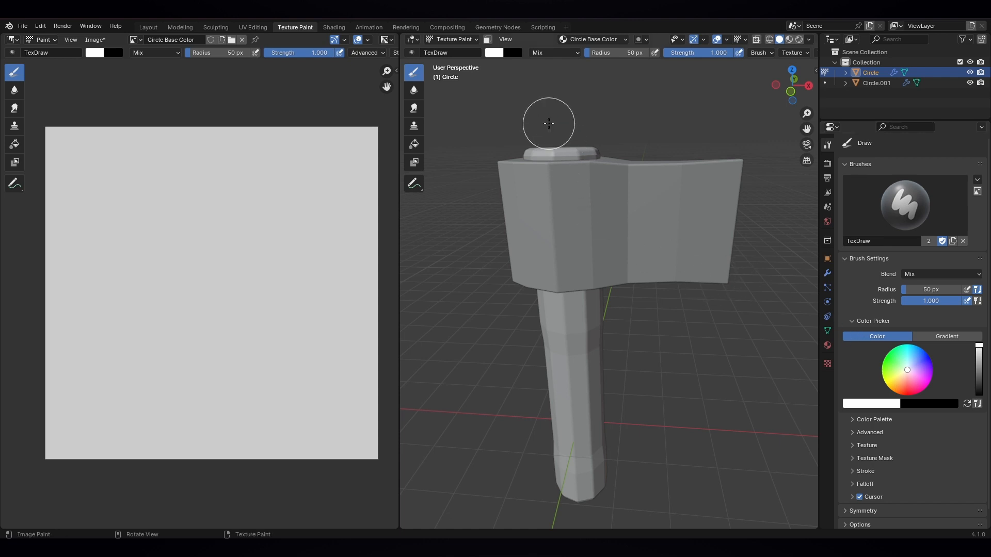
- Enter Edit Mode with face selection and select the axe head's faces, leaving out the outermost blade face on one side
click(454, 46)
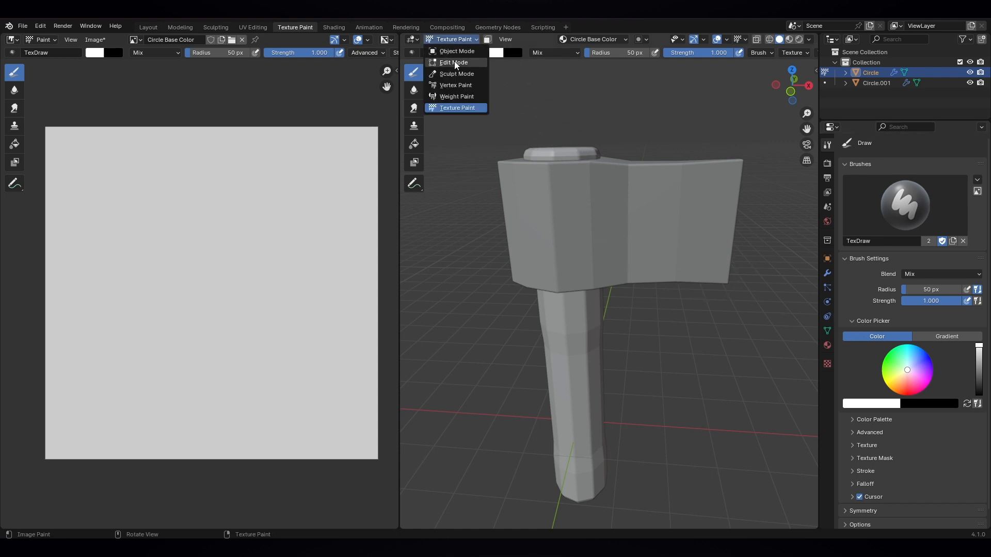
click(454, 59)
click(642, 209)
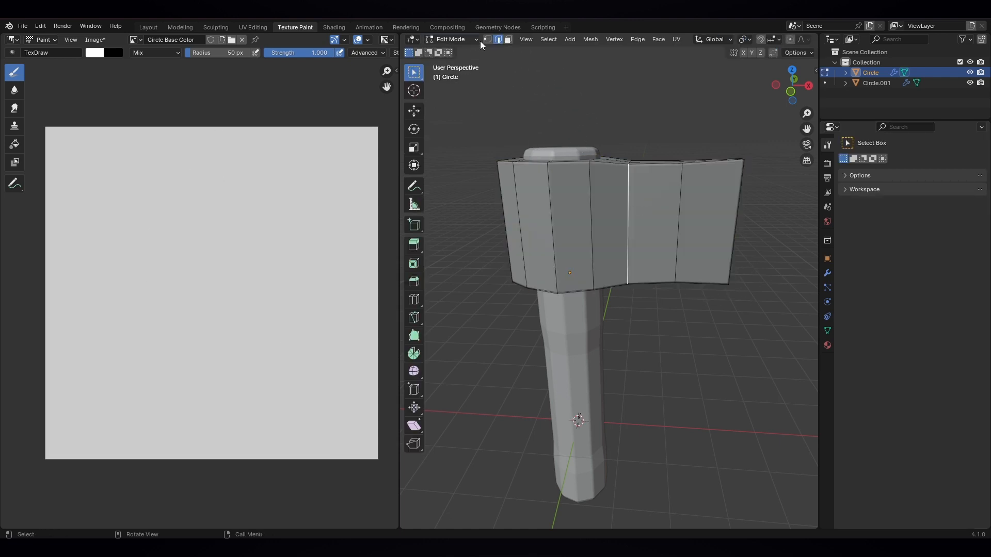
click(509, 40)
click(650, 226)
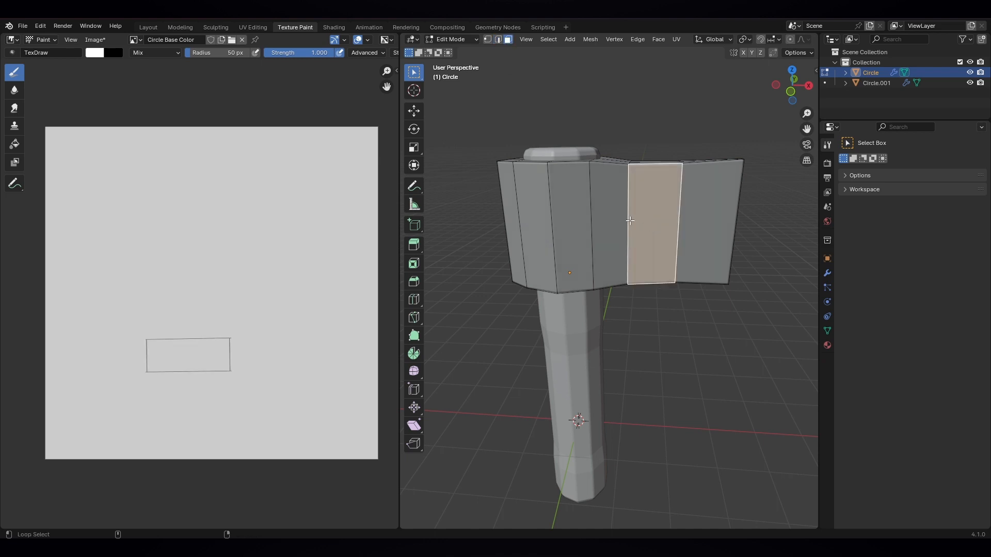
shift+click(626, 221)
alt+click(635, 200)
middle_drag(636, 200, 617, 177)
alt+shift+click(659, 265)
shift+click(617, 177)
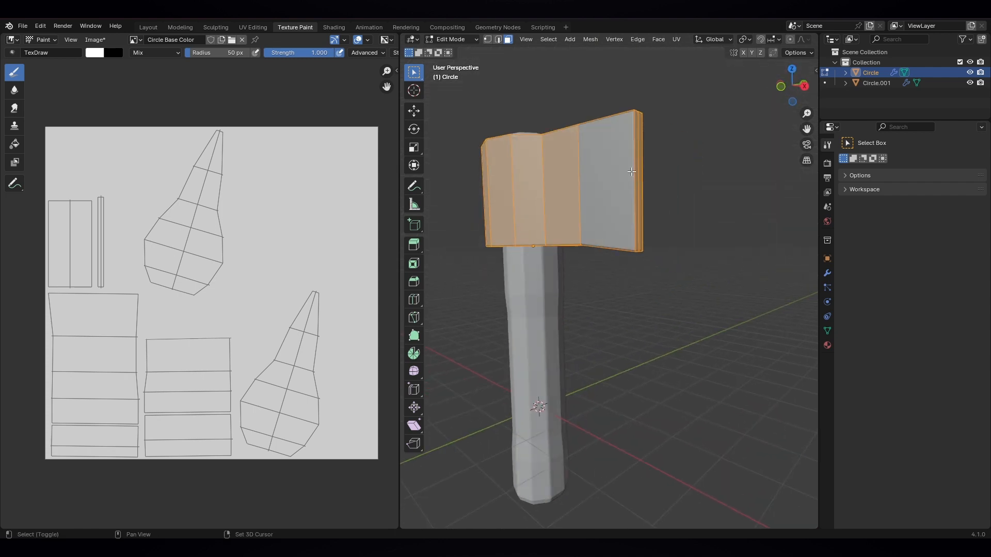
- Deselect the cutting-edge faces and the remaining outermost blade faces on the side, top and underside of the axe head
key(c)
shift+drag(638, 170, 655, 208)
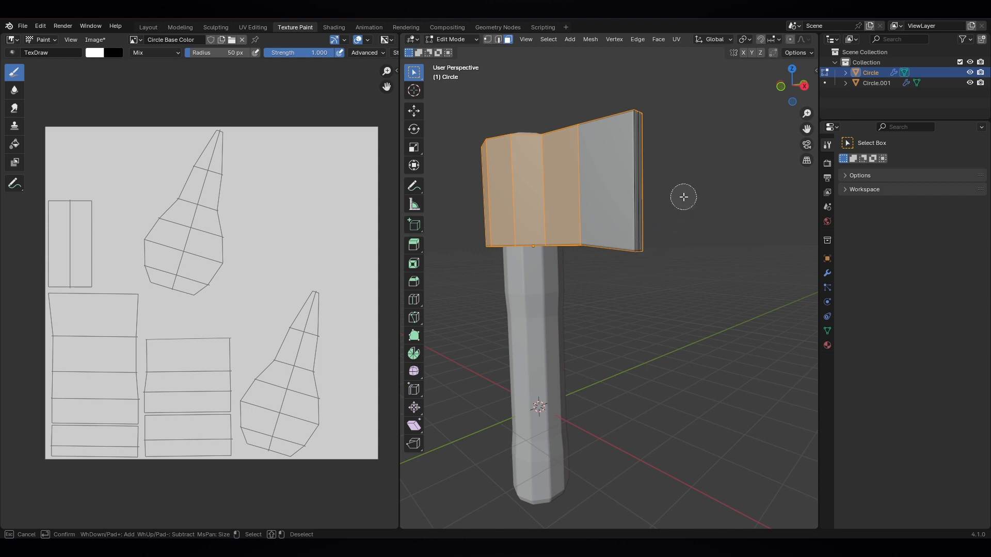
right_click(642, 254)
mouse_move(640, 294)
middle_down()
mouse_move(666, 262)
mouse_move(666, 242)
middle_up()
key(c)
click(667, 203)
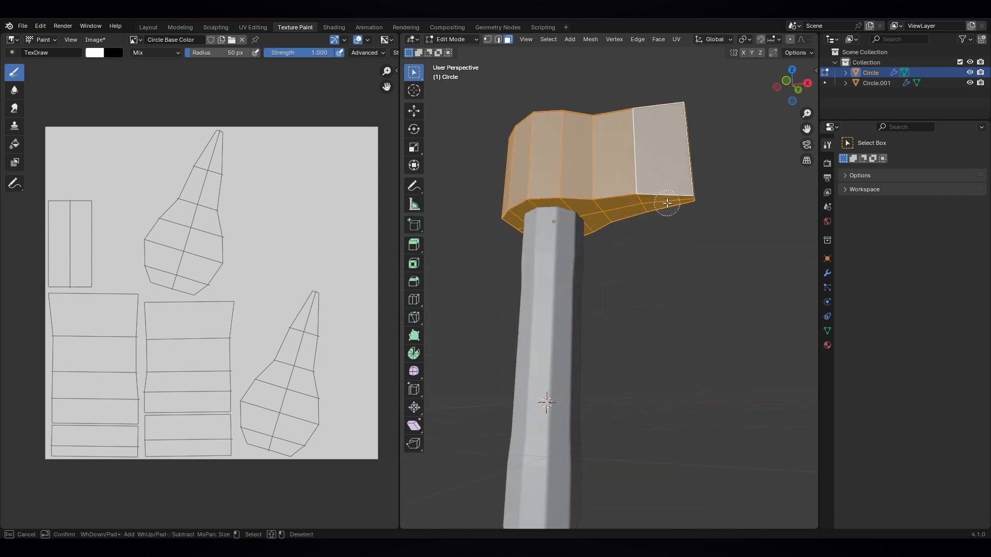
shift+click(666, 203)
right_click(716, 218)
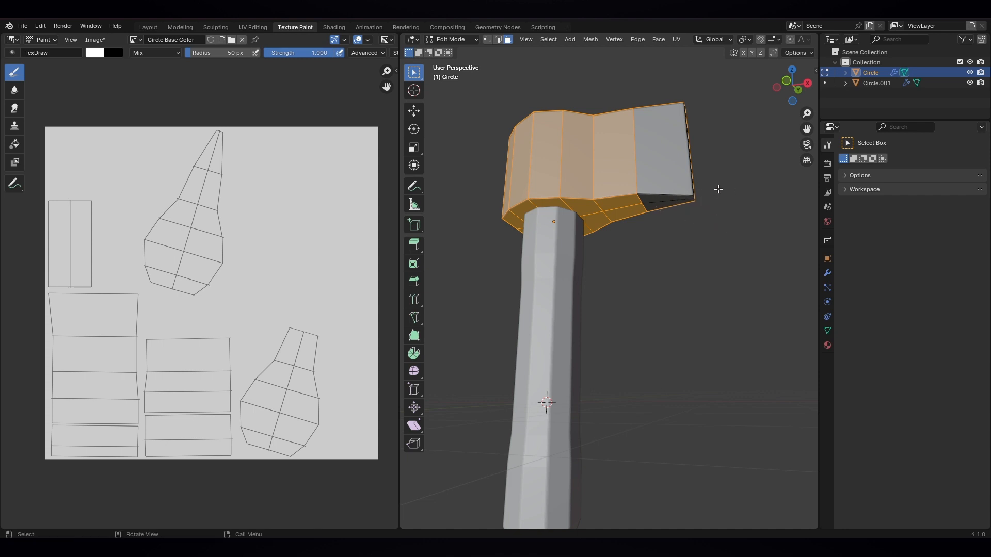
middle_drag(713, 252, 509, 232)
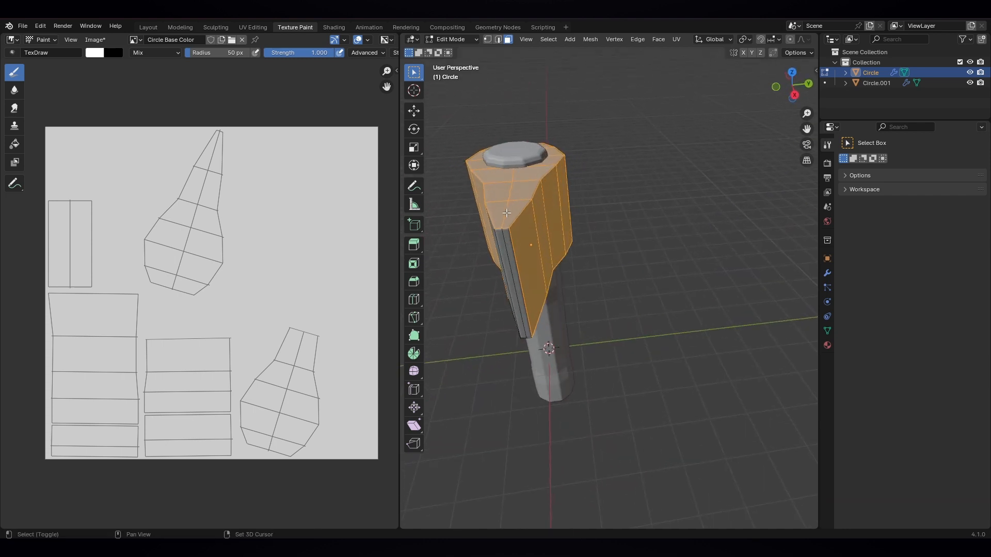
shift+click(508, 216)
shift+click(500, 216)
middle_drag(545, 276, 685, 265)
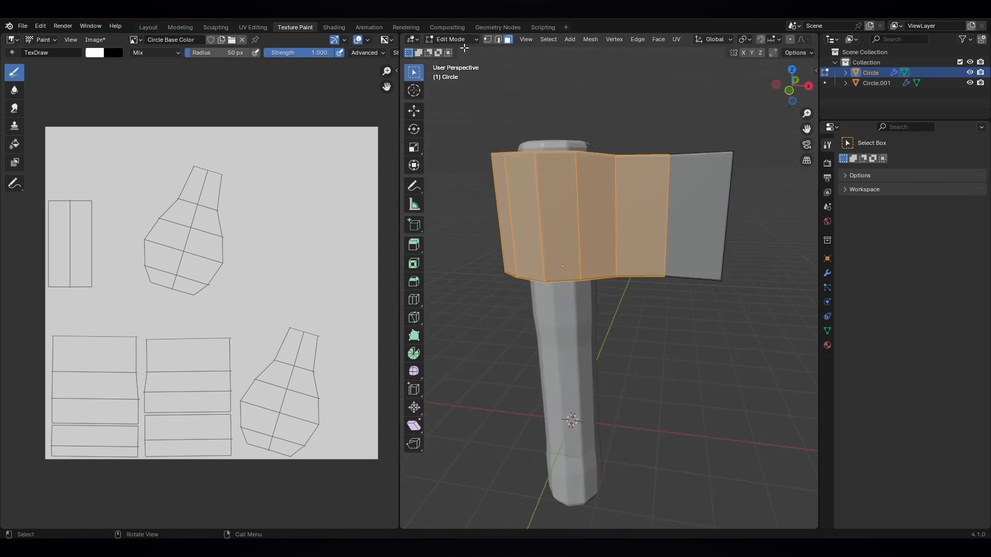
- Return to Texture Paint mode and turn on the face paint mask so that painting is limited to the selected faces
click(459, 36)
click(457, 106)
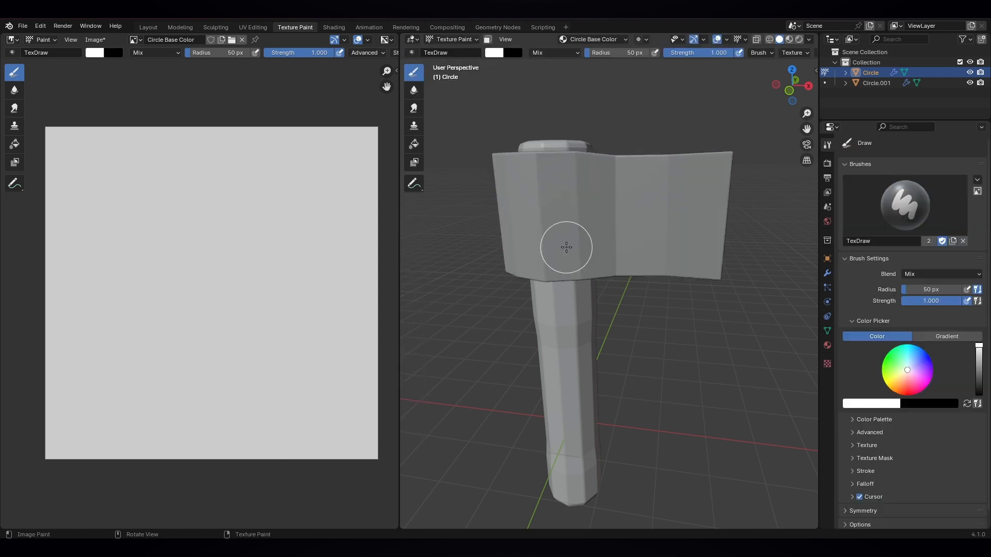
click(487, 41)
middle_drag(577, 221, 623, 252)
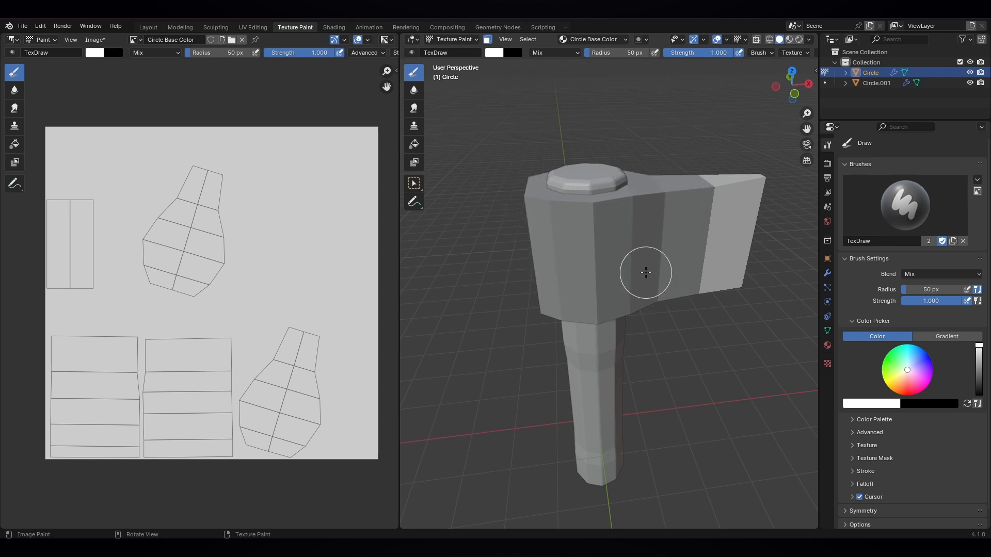
mouse_move(646, 270)
middle_down()
mouse_move(641, 244)
mouse_move(626, 238)
middle_up()
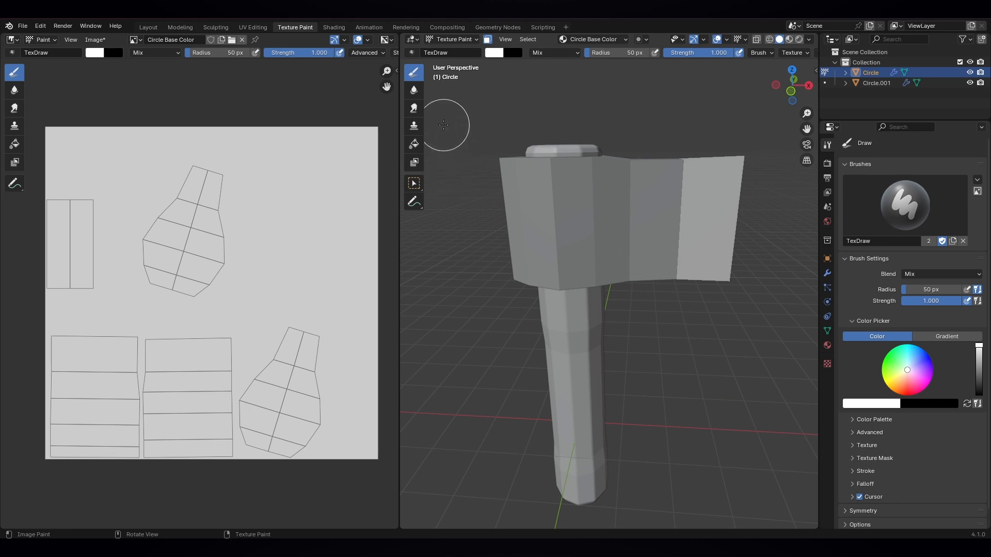
- Choose the Fill tool with a dark blue colour and store that colour in a new colour palette
click(414, 144)
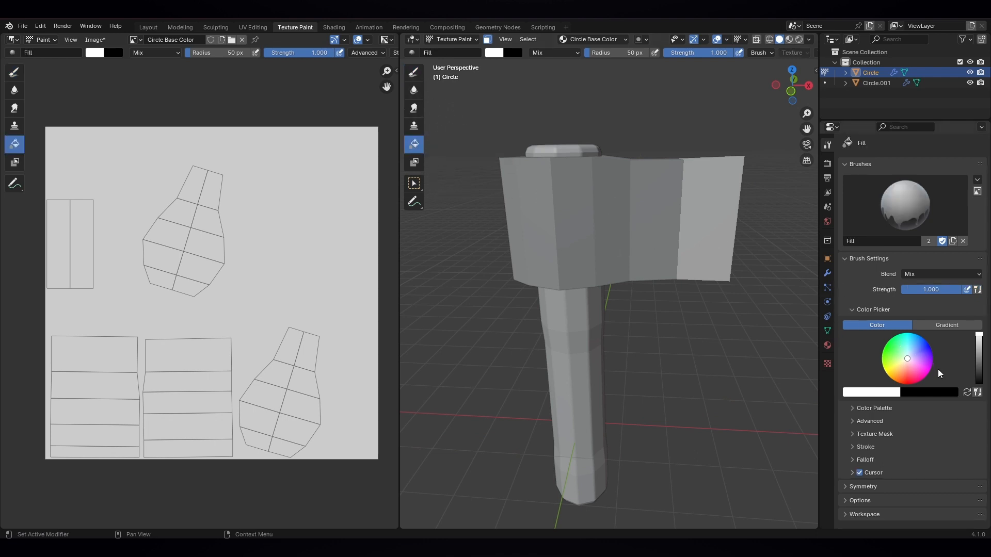
mouse_move(908, 361)
mouse_down()
mouse_move(922, 345)
mouse_move(979, 345)
mouse_up()
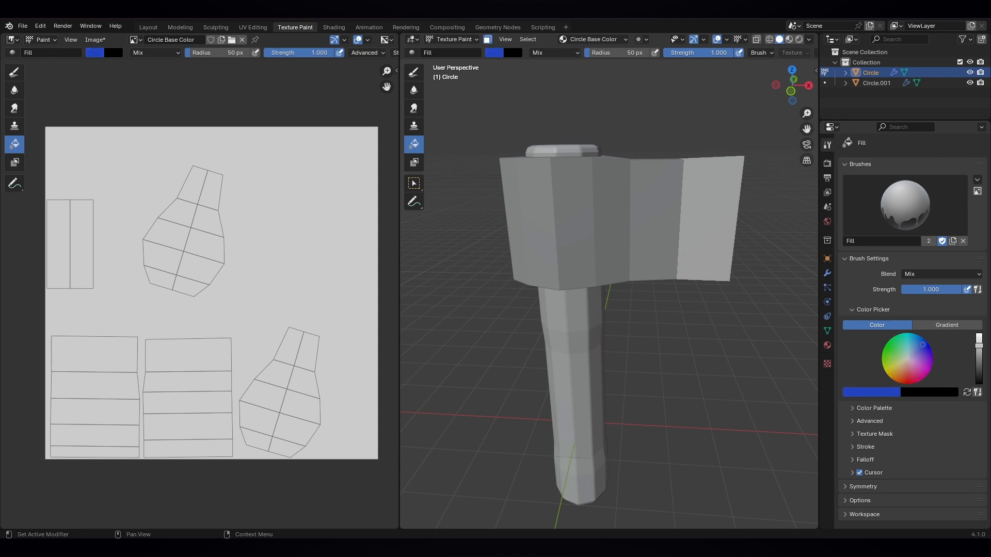
click(853, 408)
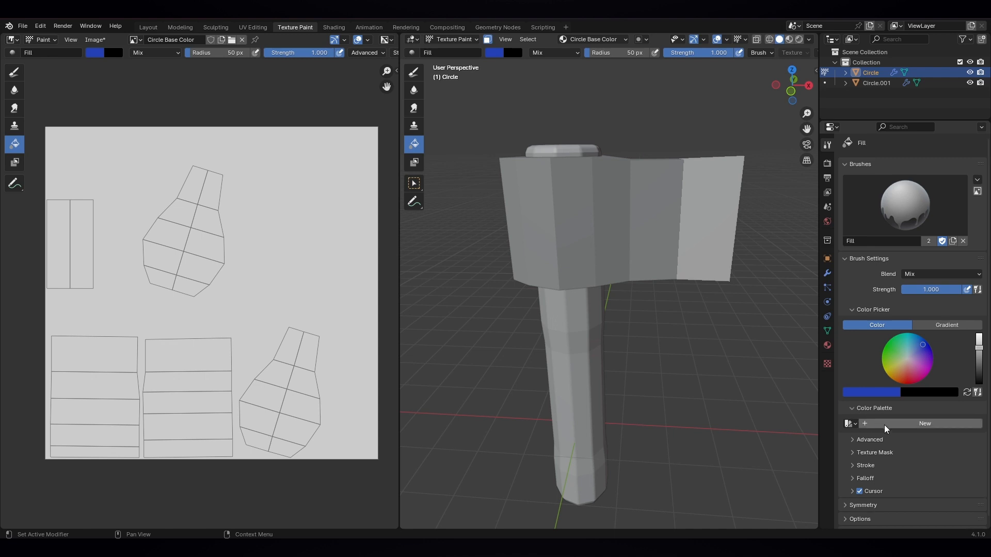
click(911, 424)
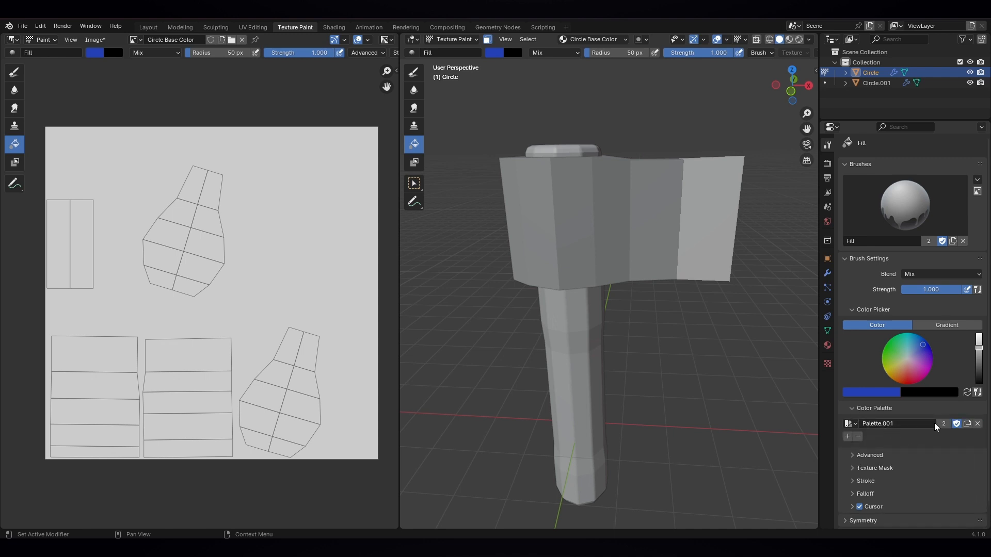
click(848, 437)
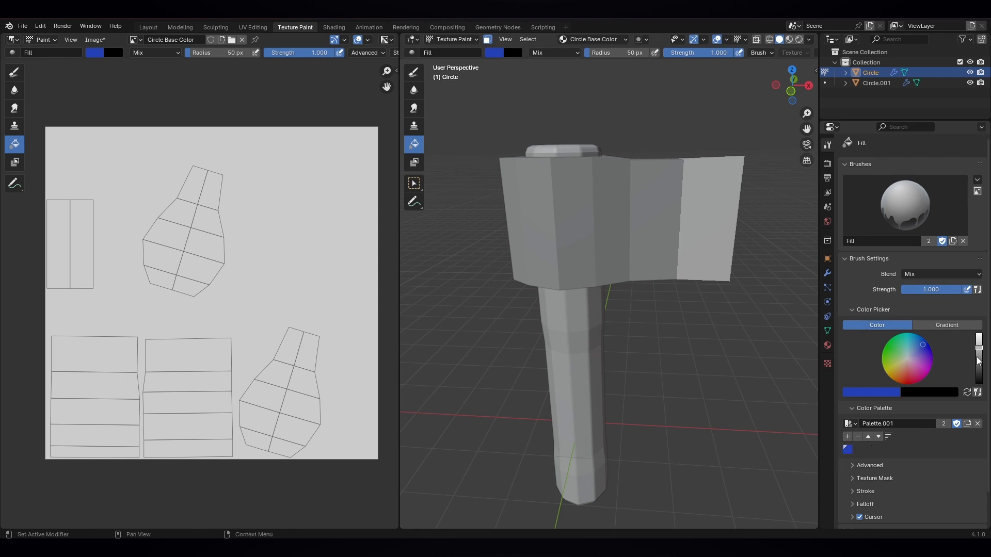
- Fill the masked faces of the axe head with the dark blue colour
click(573, 204)
mouse_move(544, 241)
middle_down()
mouse_move(542, 304)
mouse_move(551, 253)
mouse_move(536, 254)
middle_up()
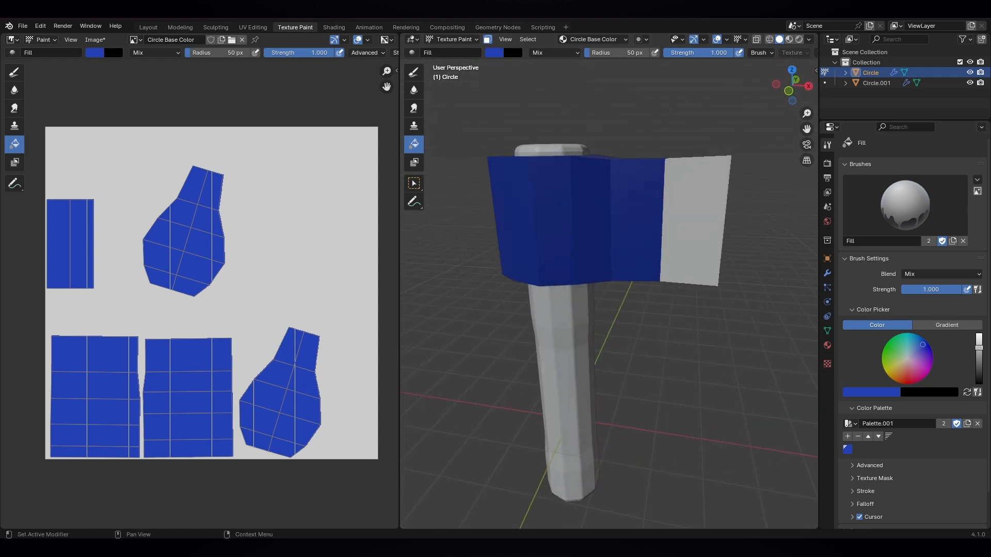
click(858, 436)
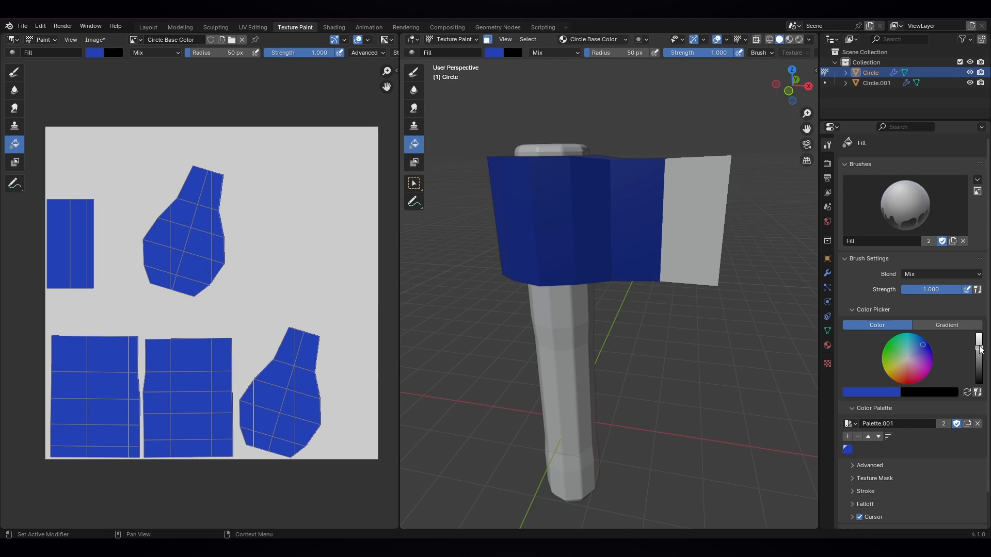
- Store a slightly brighter blue in the colour palette and make the original dark blue swatch active again
drag(979, 348, 979, 339)
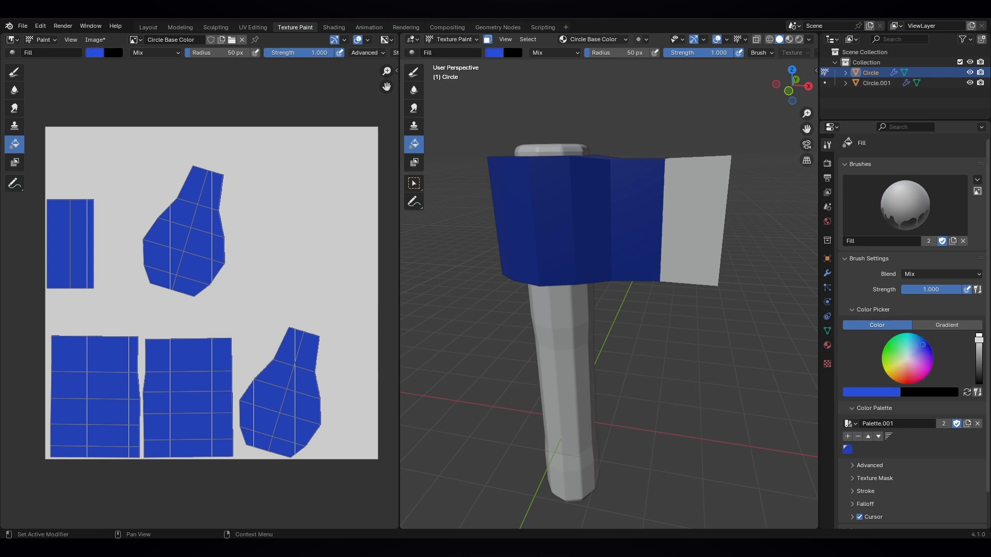
click(847, 436)
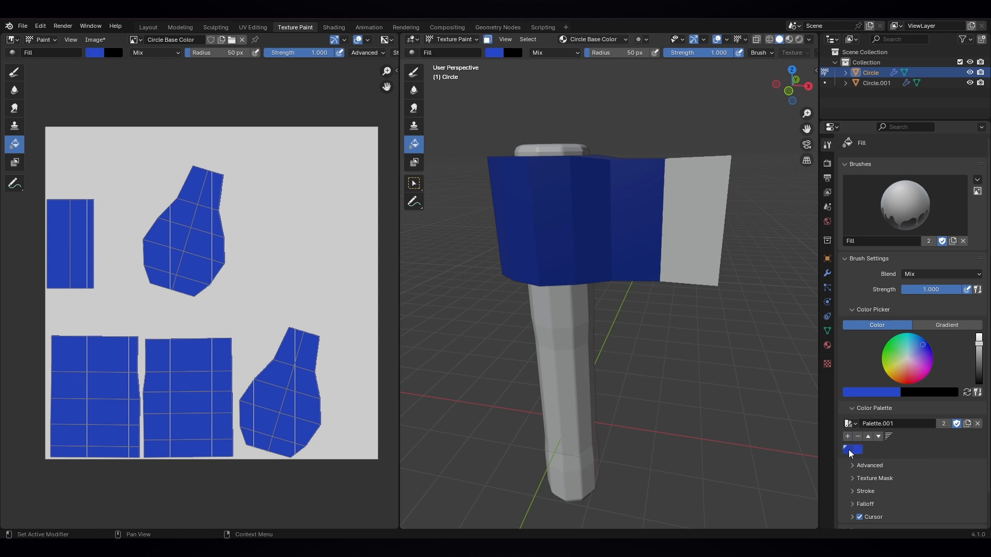
click(851, 451)
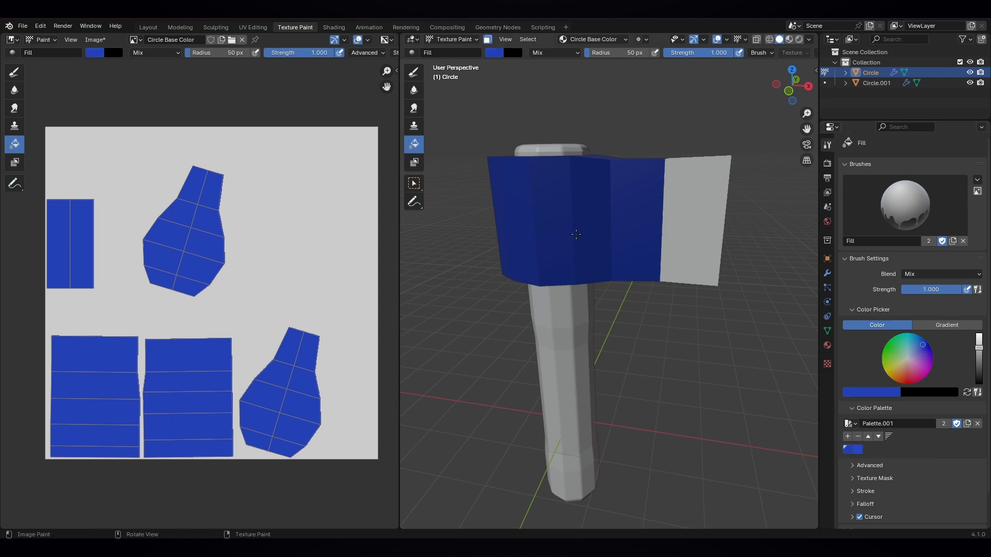
mouse_move(576, 234)
middle_down()
mouse_move(577, 196)
mouse_move(580, 243)
middle_up()
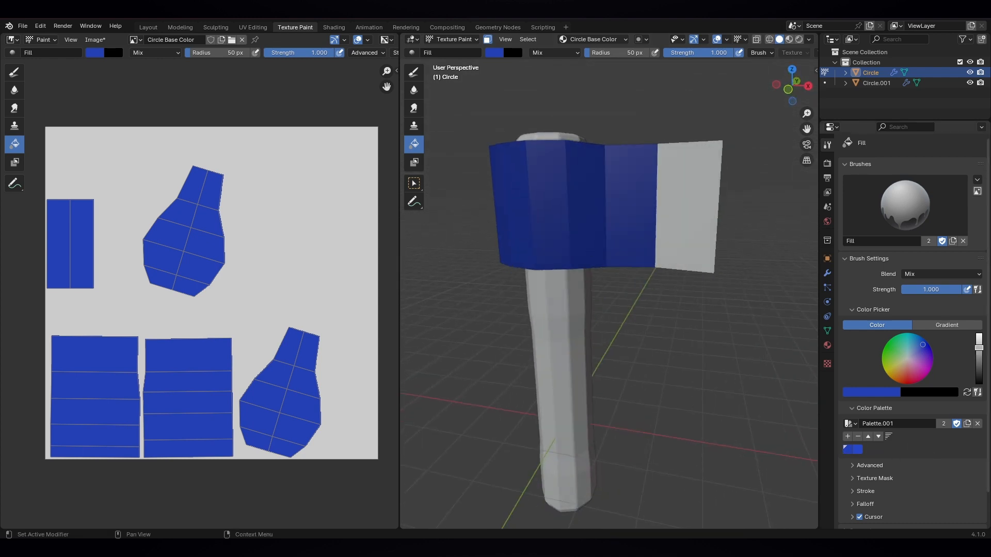
- Mix a pale lavender colour at full brightness and store it in the colour palette
drag(976, 351, 978, 334)
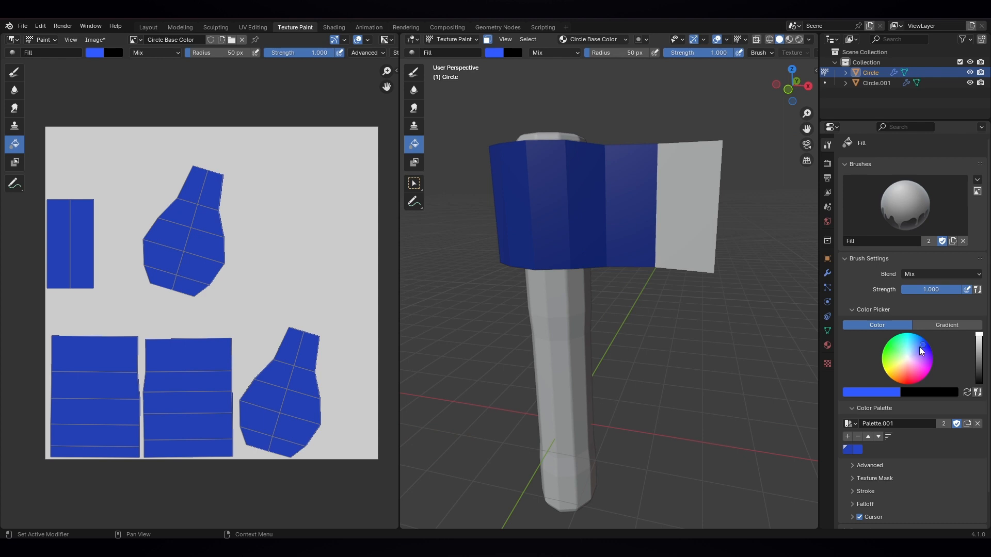
drag(919, 347, 912, 357)
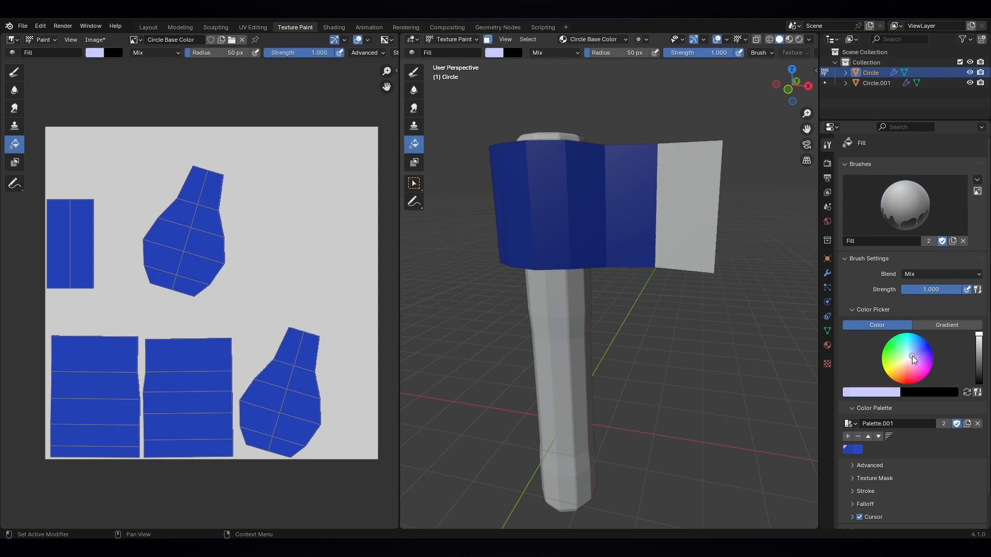
click(847, 437)
- Store a very dark navy colour in the palette and make the pale lavender swatch the active fill colour
drag(978, 336, 978, 375)
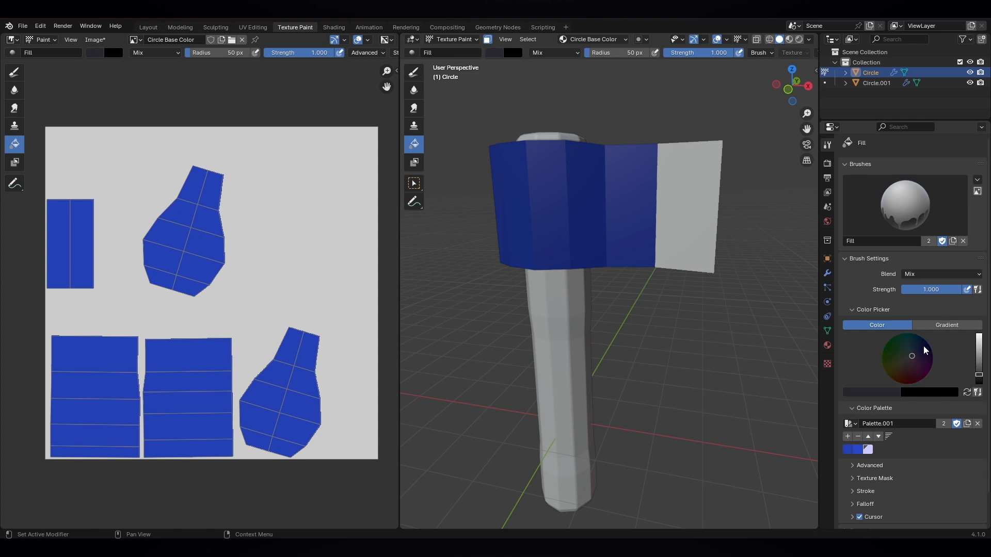
drag(924, 351, 916, 346)
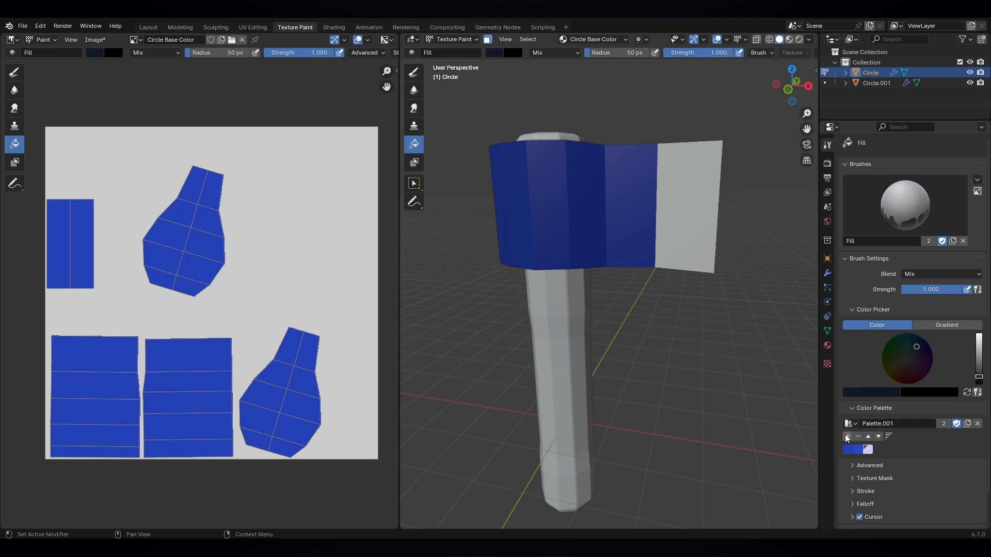
drag(977, 375, 979, 337)
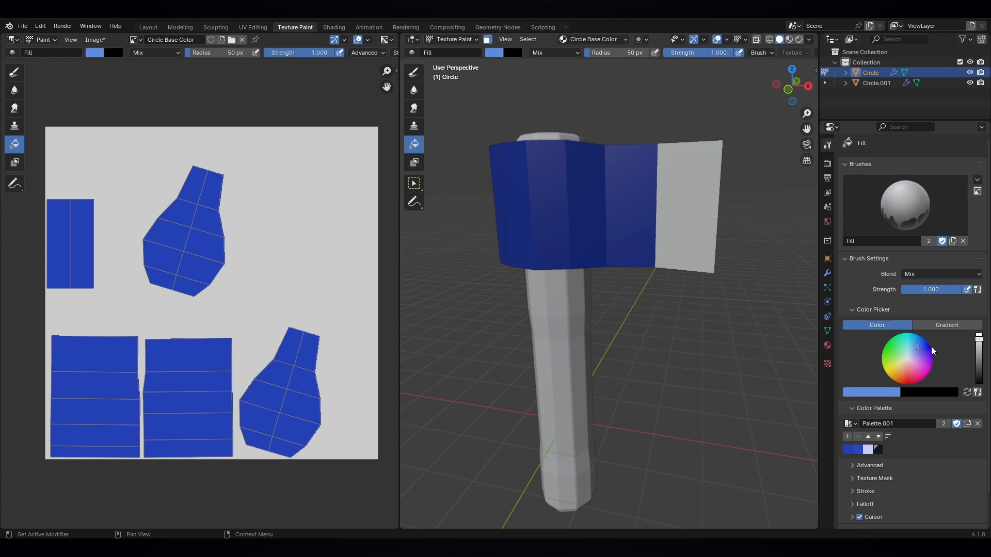
click(868, 451)
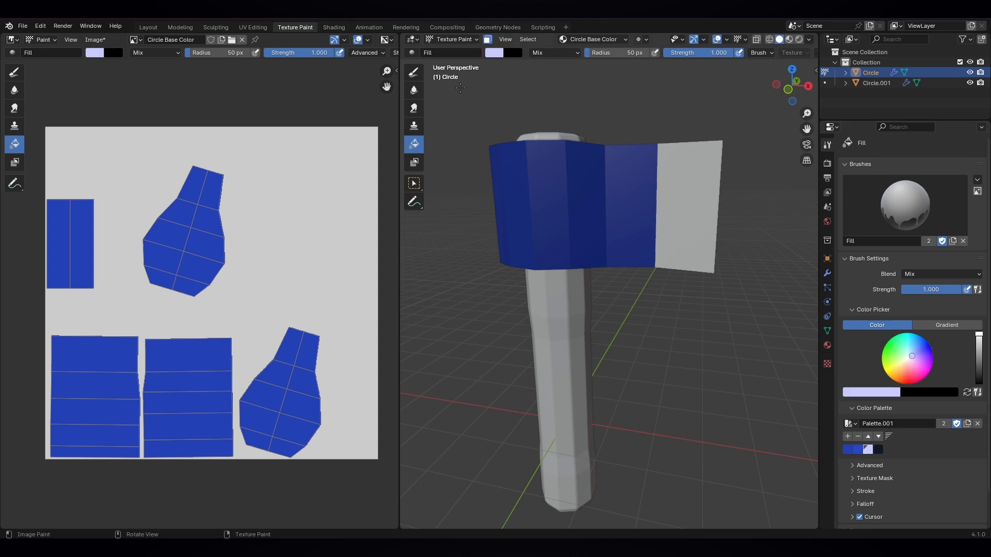
- Switch to the Draw brush with its white colour and set the brush radius to 9 px
click(414, 72)
middle_drag(564, 210, 633, 238)
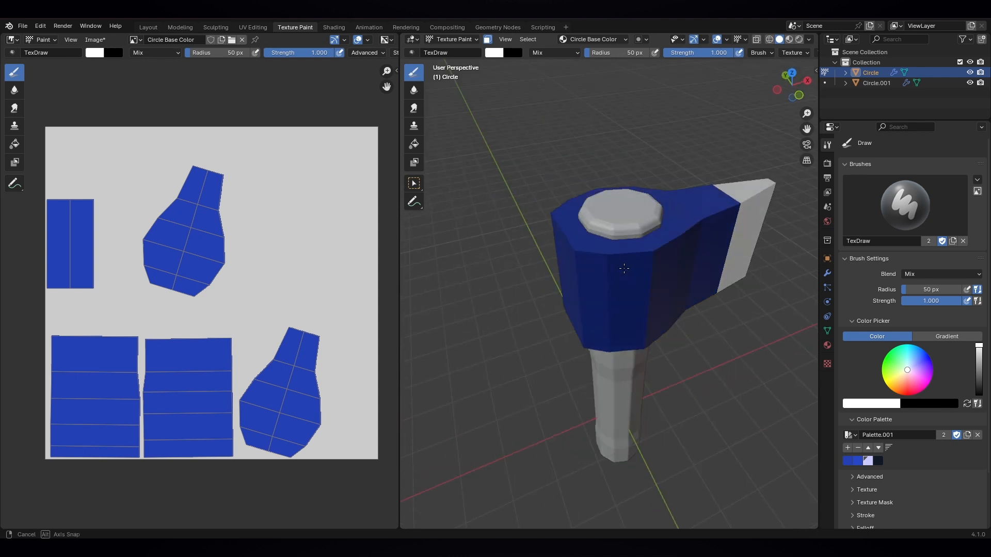
right_click(676, 221)
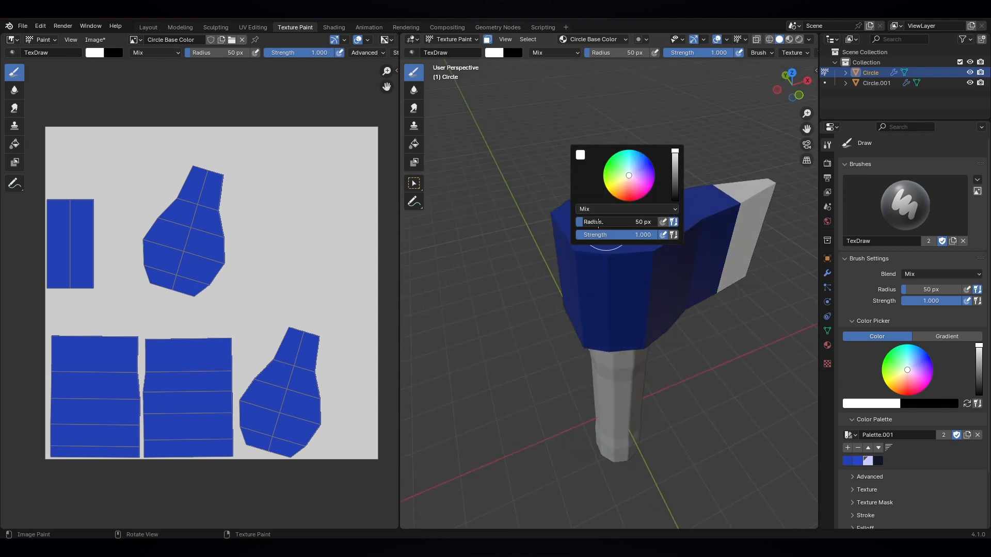
drag(598, 223, 588, 223)
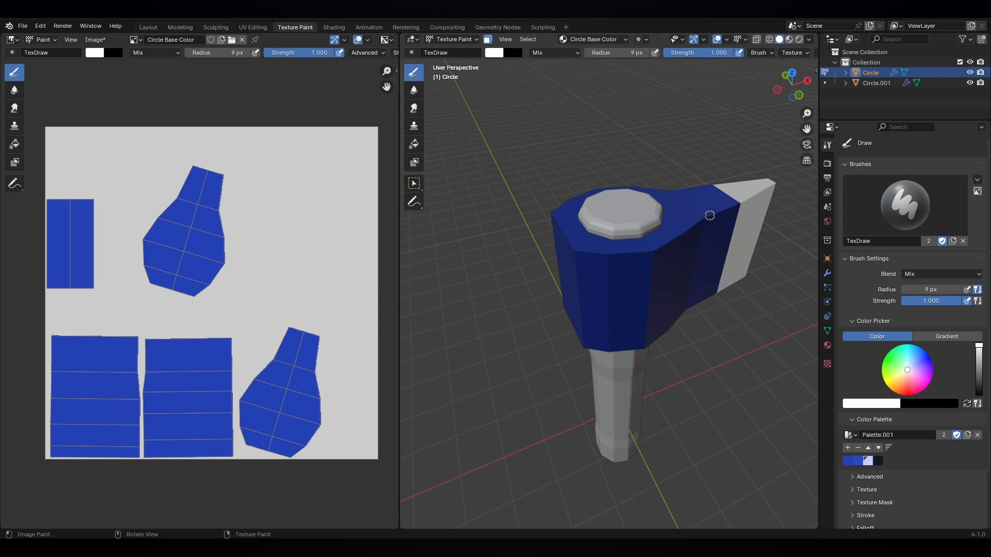
- Paint thin white highlights along the upper rim and lower edge of the axe head's near side
drag(738, 205, 728, 215)
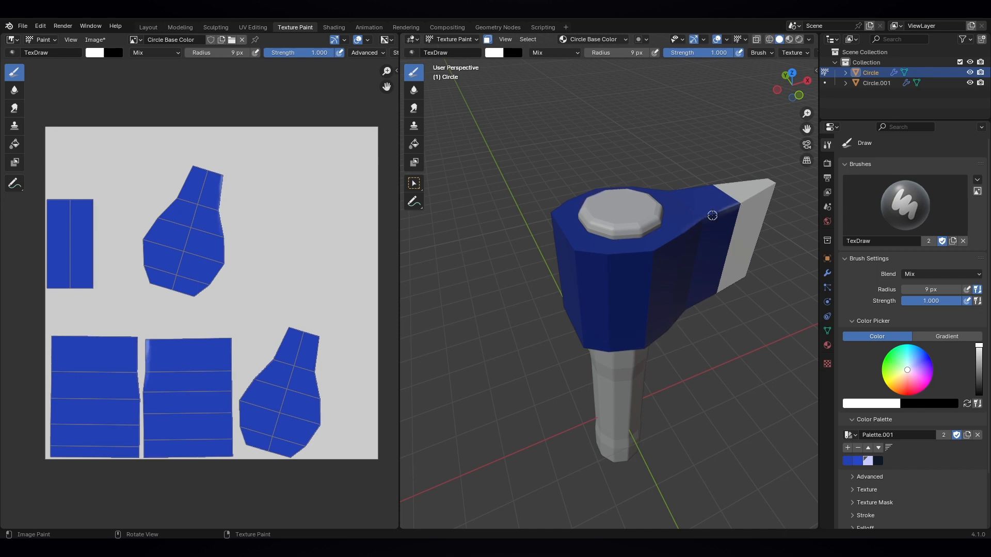
mouse_move(646, 250)
mouse_down()
mouse_move(624, 253)
mouse_move(659, 253)
mouse_move(577, 250)
mouse_move(606, 257)
mouse_up()
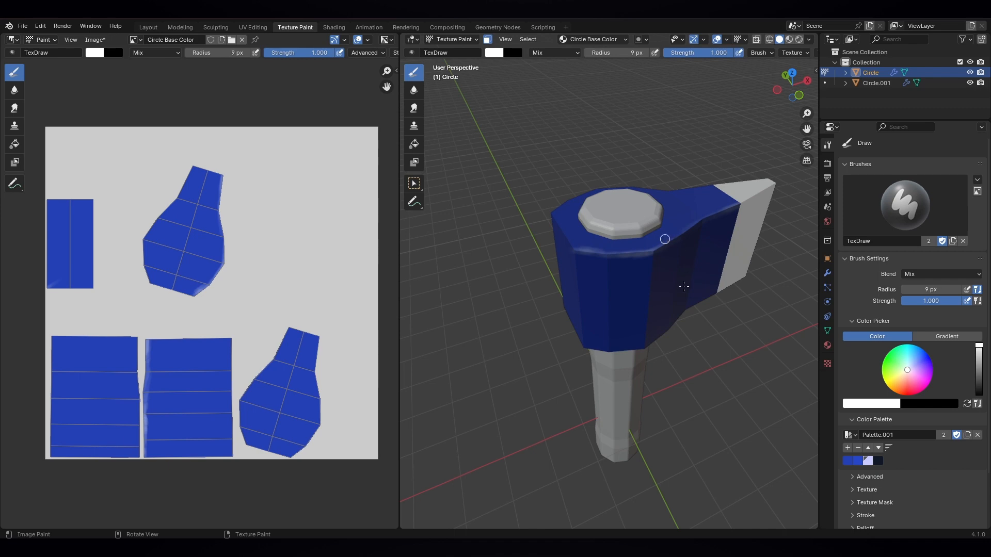
middle_drag(683, 286, 672, 297)
mouse_move(581, 141)
mouse_down()
mouse_move(584, 129)
mouse_move(579, 164)
mouse_move(582, 138)
mouse_move(608, 134)
mouse_move(608, 125)
mouse_move(647, 127)
mouse_up()
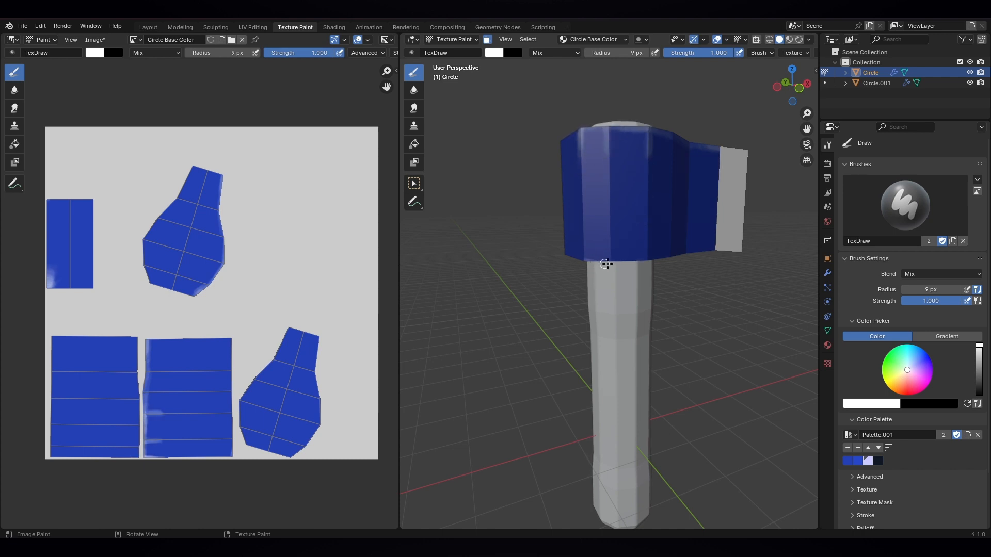
drag(607, 264, 679, 256)
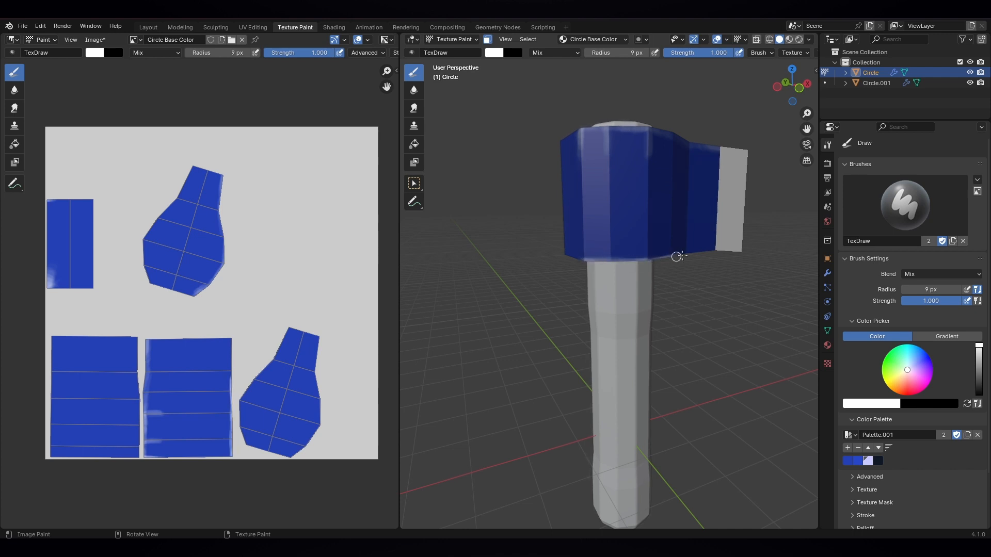
- Paint white highlights up the vertical edges and along the bottom corners of the axe head's near side panels
middle_drag(694, 279, 653, 279)
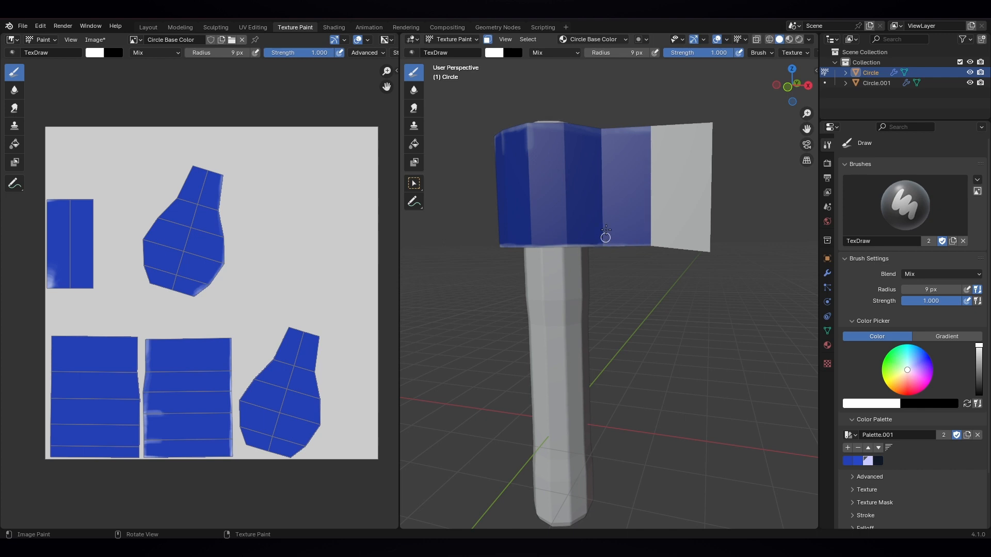
mouse_move(599, 241)
mouse_down()
mouse_move(603, 233)
mouse_move(607, 241)
mouse_move(565, 241)
mouse_move(585, 248)
mouse_move(566, 236)
mouse_move(565, 245)
mouse_up()
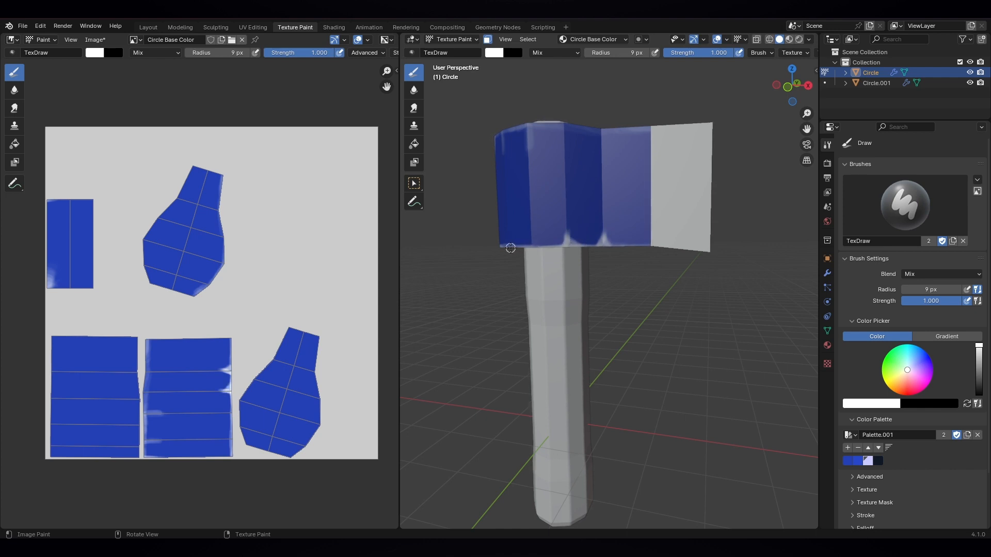
mouse_move(530, 236)
mouse_down()
mouse_move(527, 247)
mouse_move(531, 238)
mouse_move(537, 249)
mouse_move(529, 236)
mouse_move(563, 244)
mouse_up()
mouse_move(565, 130)
mouse_down()
mouse_move(564, 143)
mouse_move(571, 118)
mouse_move(517, 127)
mouse_move(651, 124)
mouse_move(602, 143)
mouse_move(528, 126)
mouse_move(533, 199)
mouse_up()
- Paint white highlights on the top face around the handle and along the lower rear edges of the axe head
middle_drag(586, 98, 642, 135)
mouse_move(666, 207)
mouse_down()
mouse_move(651, 218)
mouse_move(593, 200)
mouse_move(563, 204)
mouse_move(589, 240)
mouse_move(638, 240)
mouse_up()
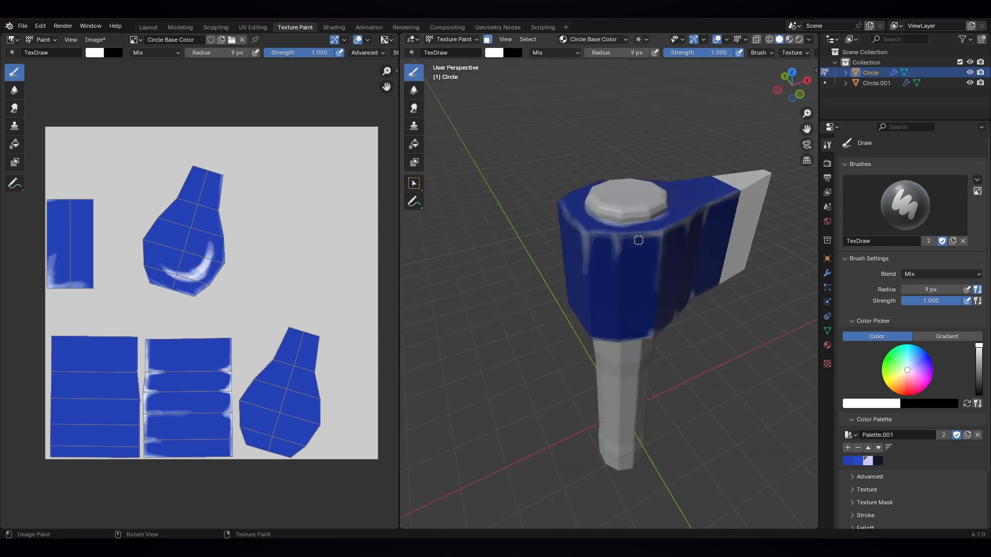
mouse_move(591, 326)
mouse_down()
mouse_move(632, 340)
mouse_move(615, 336)
mouse_up()
drag(657, 294, 654, 330)
middle_drag(692, 289, 646, 246)
mouse_move(607, 208)
mouse_down()
mouse_move(604, 172)
mouse_move(531, 124)
mouse_up()
- Paint white highlights along the lower and upper edges of the axe head's back end
middle_drag(530, 124, 737, 264)
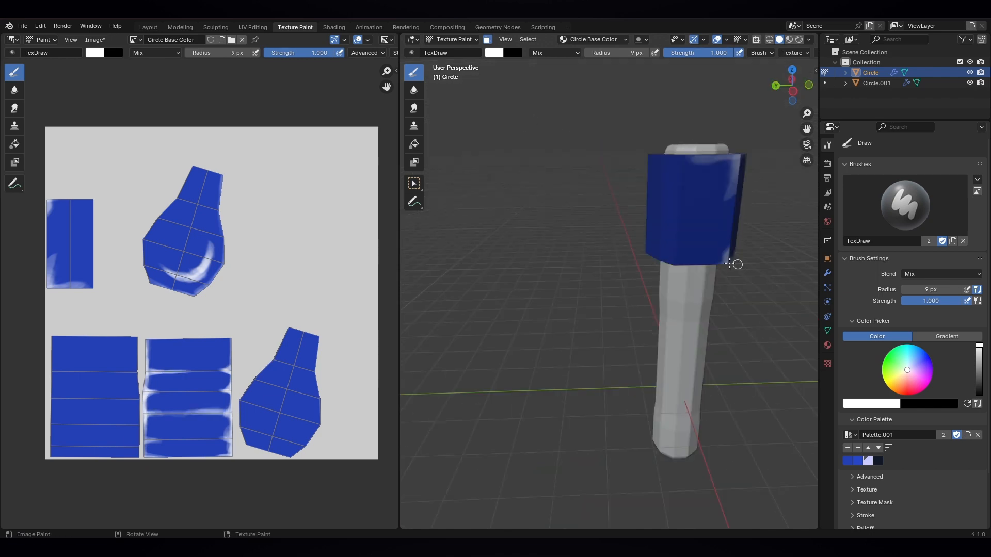
mouse_move(674, 264)
mouse_down()
mouse_move(713, 264)
mouse_move(677, 259)
mouse_move(689, 261)
mouse_up()
drag(692, 157, 647, 150)
- Paint white highlights along the upper and lower edges of the axe head's opposite side
middle_drag(560, 173, 623, 185)
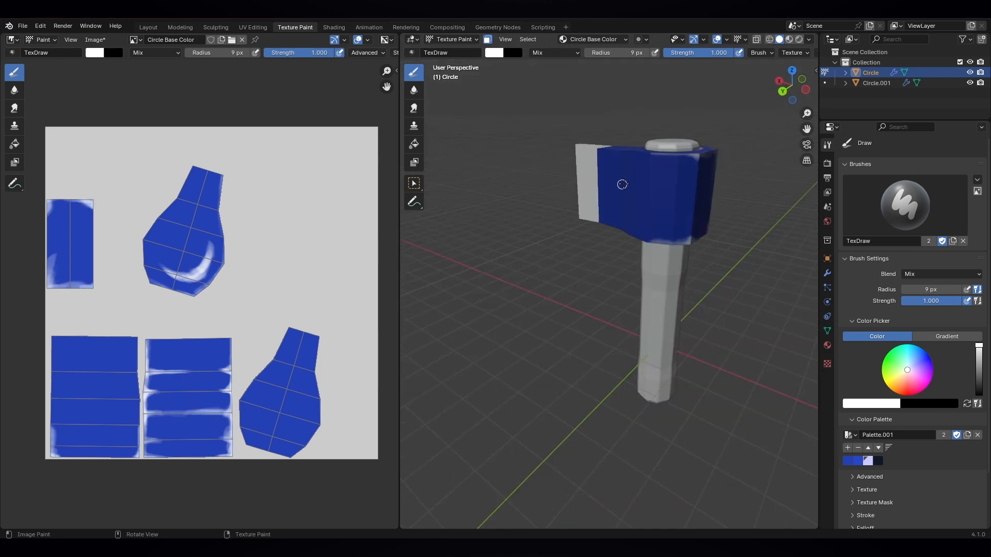
drag(602, 150, 674, 155)
mouse_move(606, 200)
mouse_down()
mouse_move(602, 224)
mouse_move(651, 240)
mouse_up()
middle_drag(613, 221, 671, 209)
mouse_move(576, 165)
mouse_down()
mouse_move(579, 199)
mouse_move(573, 165)
mouse_move(645, 158)
mouse_up()
mouse_move(584, 212)
mouse_down()
mouse_move(583, 231)
mouse_move(644, 235)
mouse_up()
- Complete the white ring around the handle opening on the top face and the highlights along the remaining head edges
mouse_move(590, 273)
middle_down()
mouse_move(647, 301)
mouse_move(617, 322)
middle_up()
drag(498, 204, 559, 167)
drag(467, 192, 506, 128)
mouse_move(550, 117)
mouse_down()
mouse_move(581, 129)
mouse_move(548, 156)
mouse_move(511, 135)
mouse_up()
drag(551, 157, 571, 147)
middle_drag(557, 143, 499, 186)
mouse_move(631, 186)
mouse_down()
mouse_move(647, 161)
mouse_move(620, 194)
mouse_up()
mouse_move(492, 176)
mouse_down()
mouse_move(577, 111)
mouse_move(668, 173)
mouse_move(614, 219)
mouse_up()
drag(505, 216, 623, 217)
mouse_move(558, 323)
middle_down()
mouse_move(557, 227)
mouse_move(578, 248)
middle_up()
mouse_move(542, 163)
mouse_down()
mouse_move(527, 161)
mouse_move(599, 155)
mouse_up()
middle_drag(594, 165, 758, 199)
mouse_move(497, 241)
mouse_down()
mouse_move(514, 252)
mouse_move(587, 258)
mouse_move(647, 249)
mouse_up()
- Turn off the face paint mask and put the axe head into Edit Mode
scroll(647, 249, down, 3)
mouse_move(647, 249)
middle_down()
mouse_move(633, 171)
mouse_move(604, 188)
middle_up()
click(488, 39)
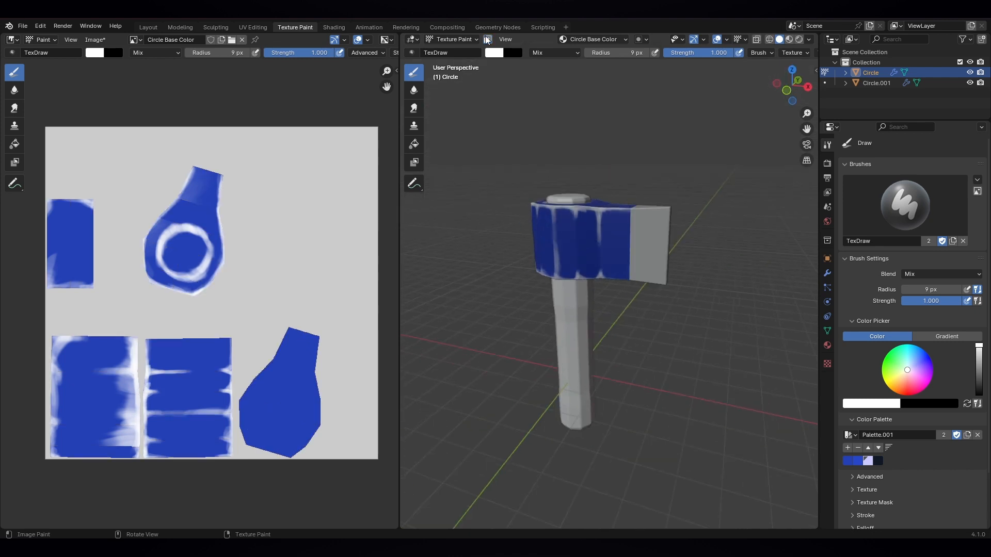
click(449, 39)
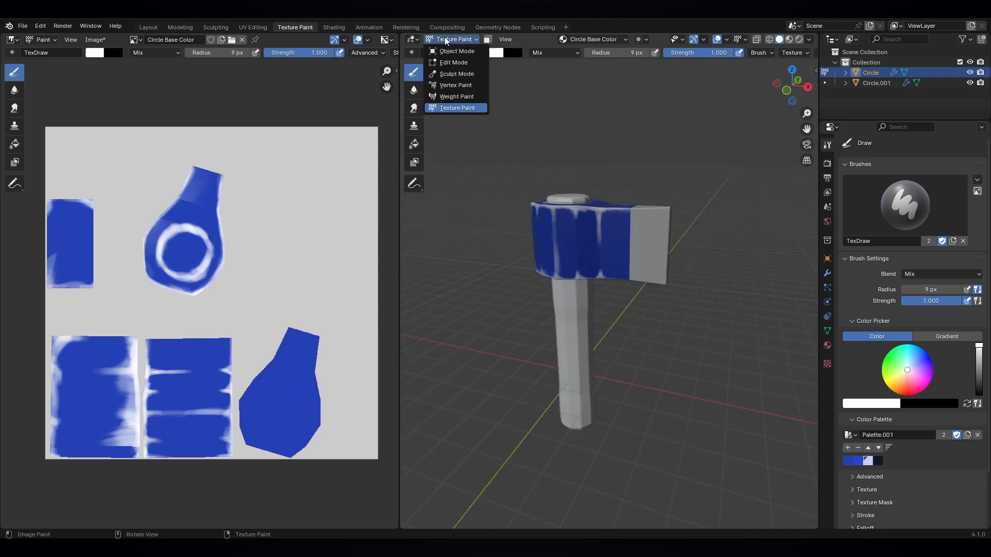
click(457, 62)
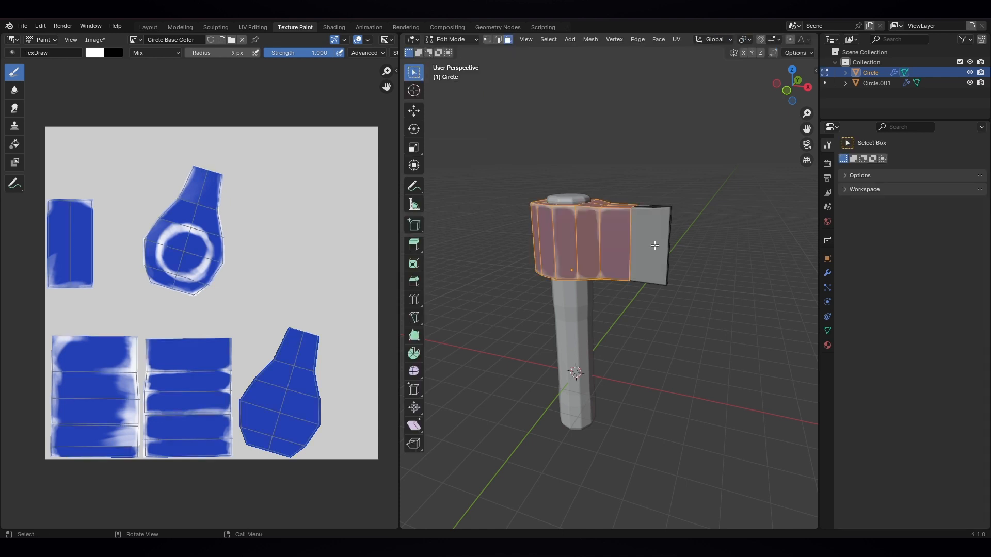
- Invert the face selection so that only the outer blade and cutting-edge faces are selected, checking it with X-ray display
key(a)
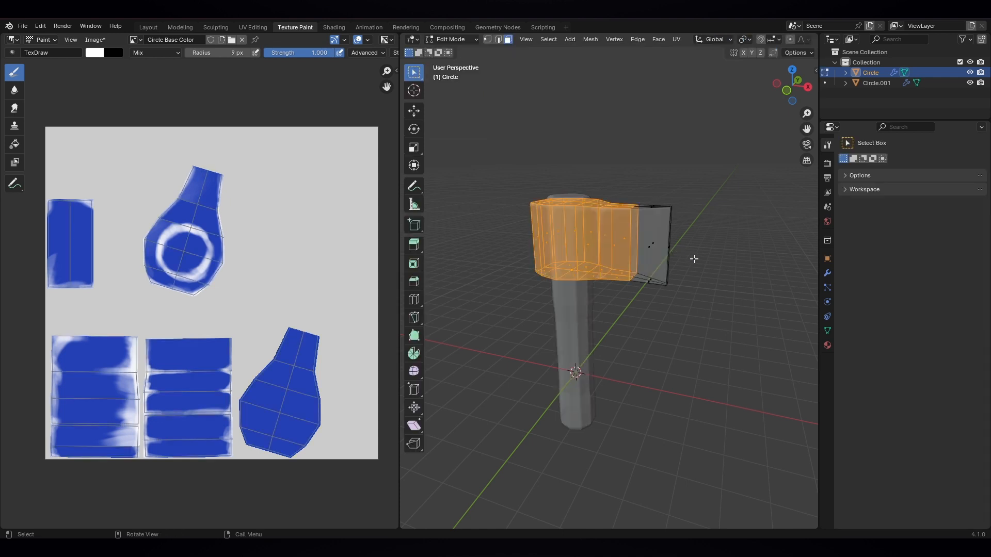
middle_drag(693, 261, 713, 244)
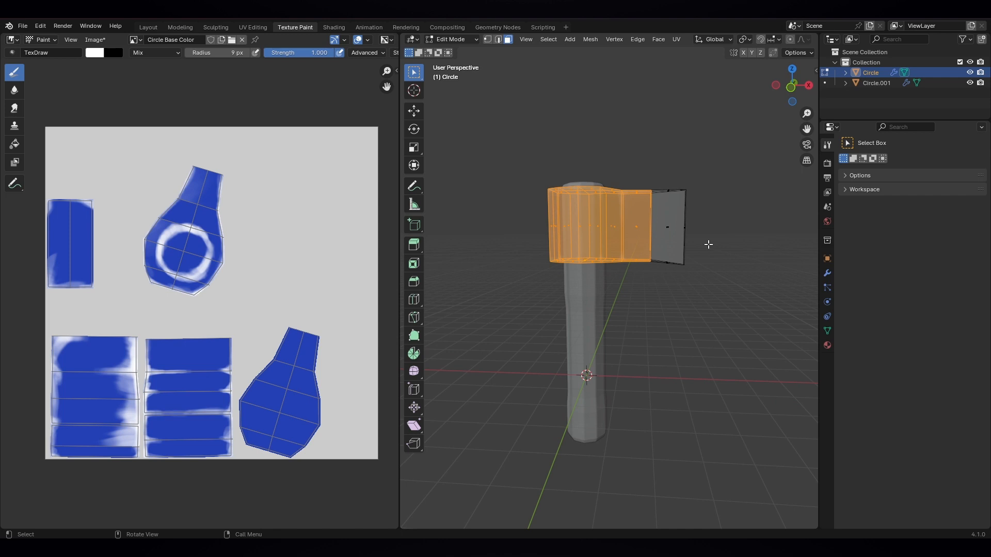
key(ctrl+i)
middle_drag(676, 245, 646, 230)
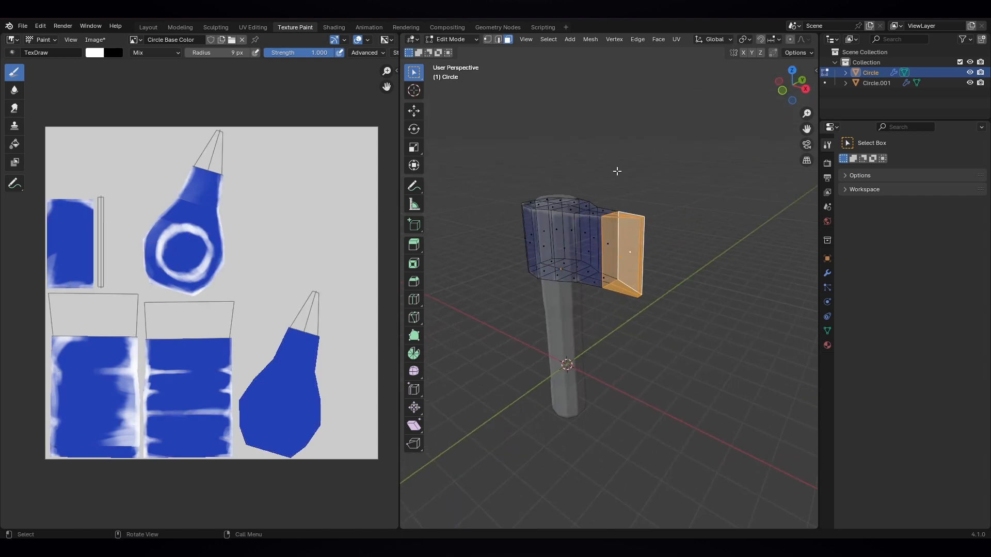
key(alt+z)
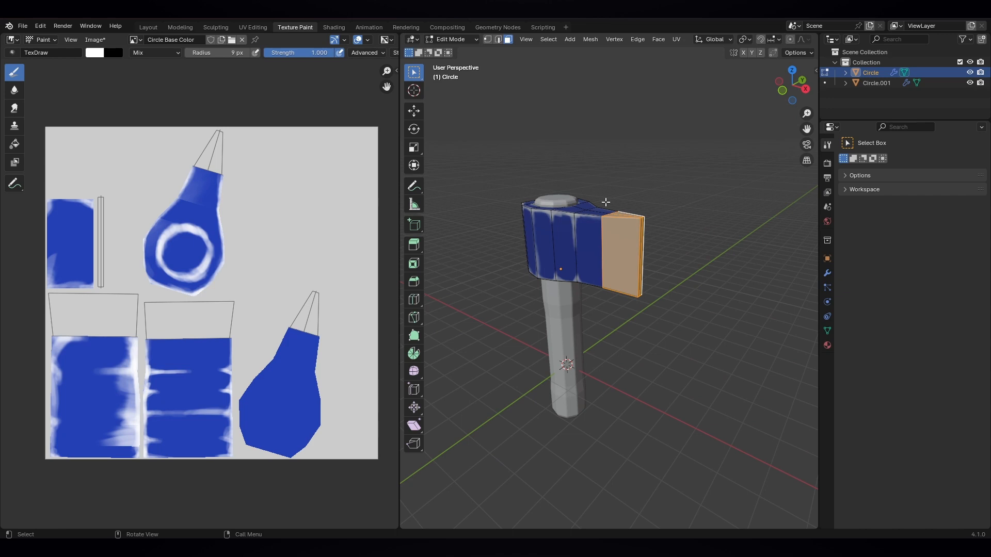
- Return to Texture Paint mode and turn on the face paint mask for the selected blade faces
click(452, 41)
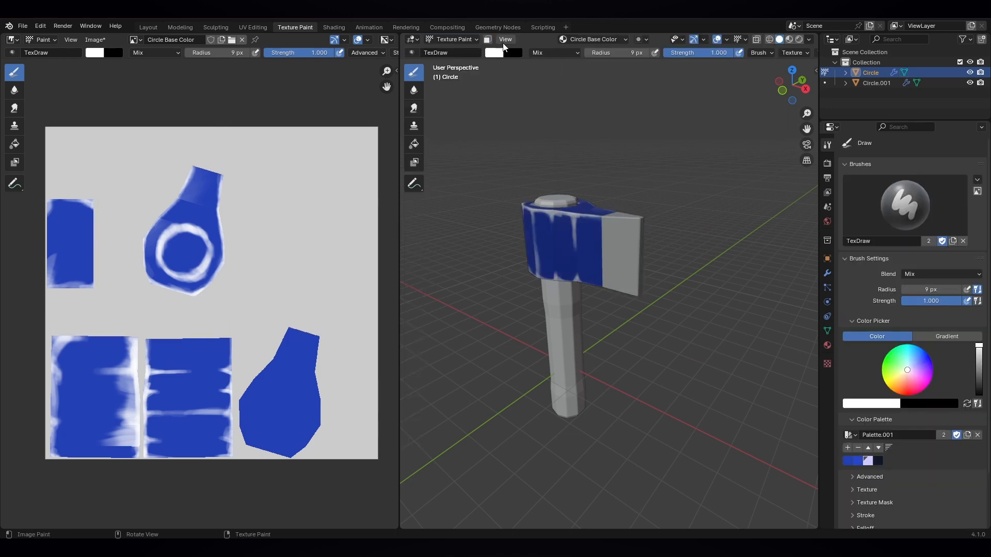
click(488, 39)
scroll(633, 269, up, 1)
middle_drag(651, 277, 676, 283)
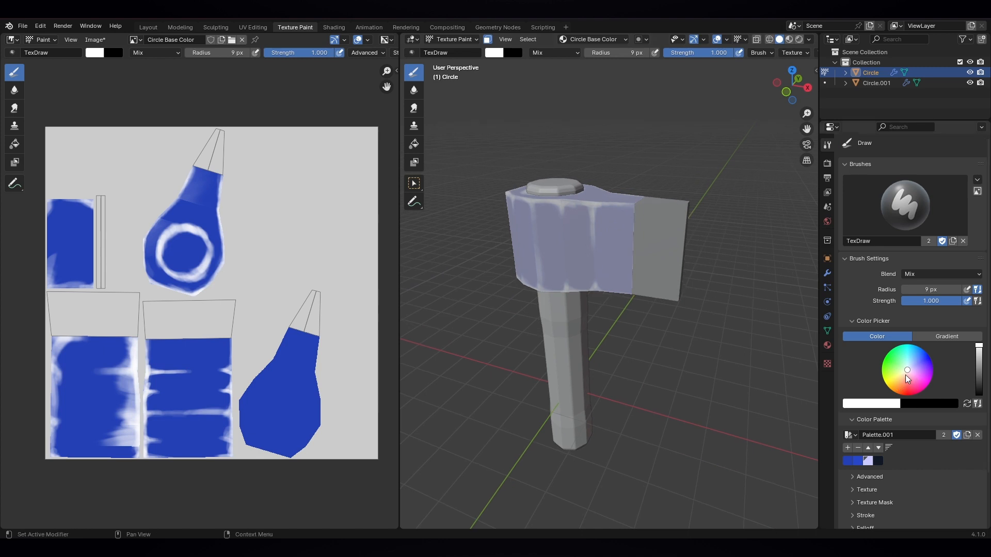
- Dim the Draw brush colour to light grey, and fill the masked blade faces with pale lavender using the Fill tool
drag(979, 346, 978, 349)
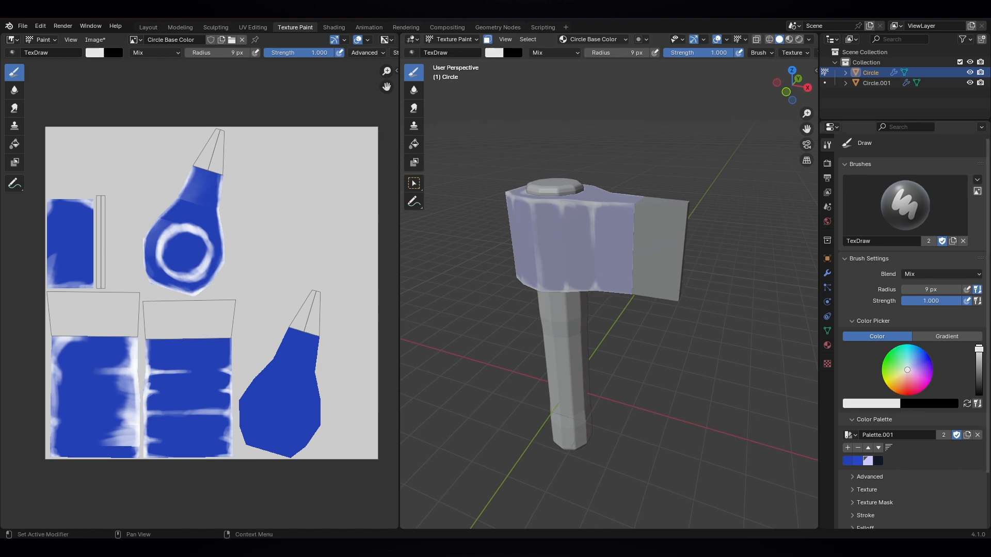
click(414, 144)
click(665, 226)
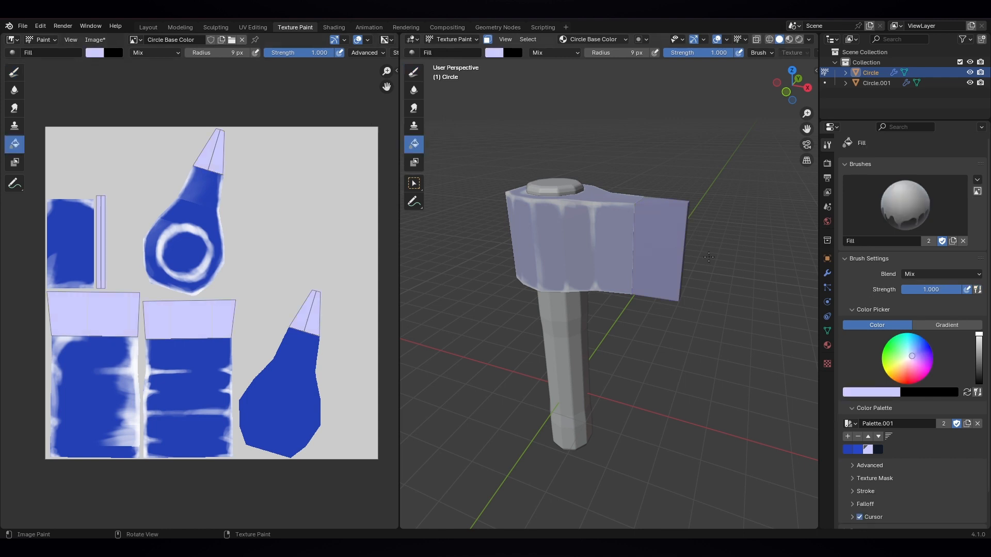
- Darken the fill colour to a slate blue-grey and store it in the colour palette
drag(979, 336, 979, 366)
click(847, 436)
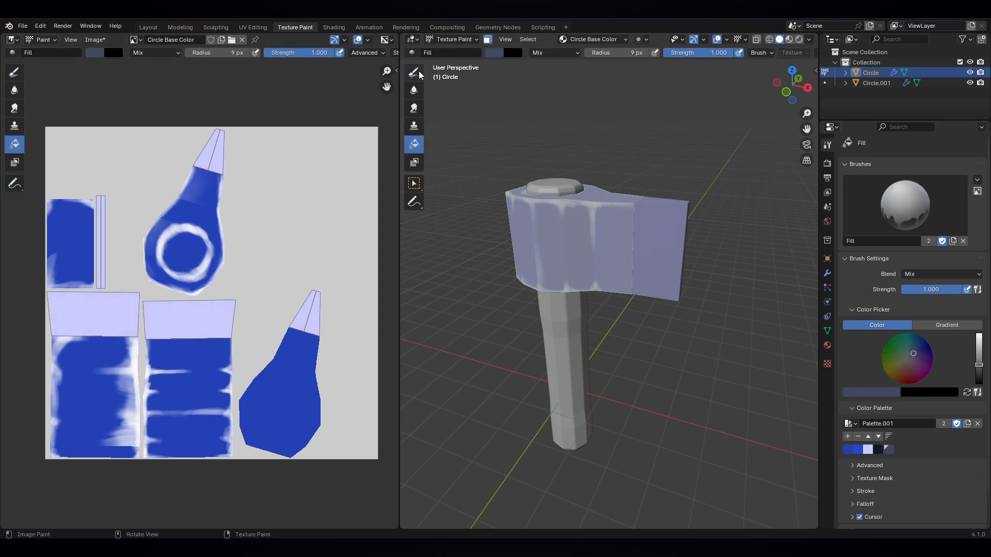
- Switch to the Draw brush and undo the most recent changes
click(414, 73)
scroll(666, 145, up, 3)
key(ctrl+z)
key(ctrl+z)
key(ctrl+z)
key(ctrl+z)
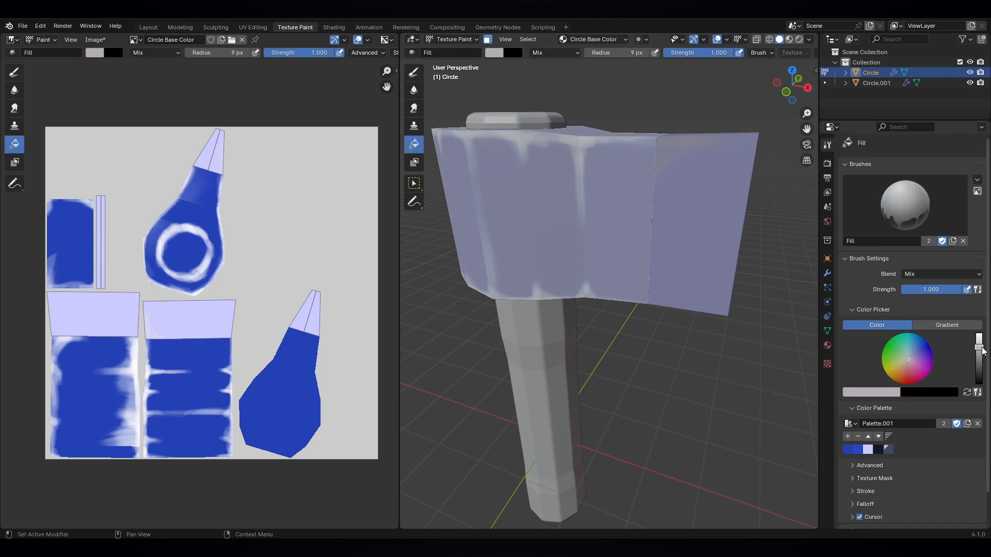
- Redo the undone changes, restoring the light grey fill on the masked blade faces
key(ctrl+shift+z)
key(ctrl+shift+z)
key(ctrl+shift+z)
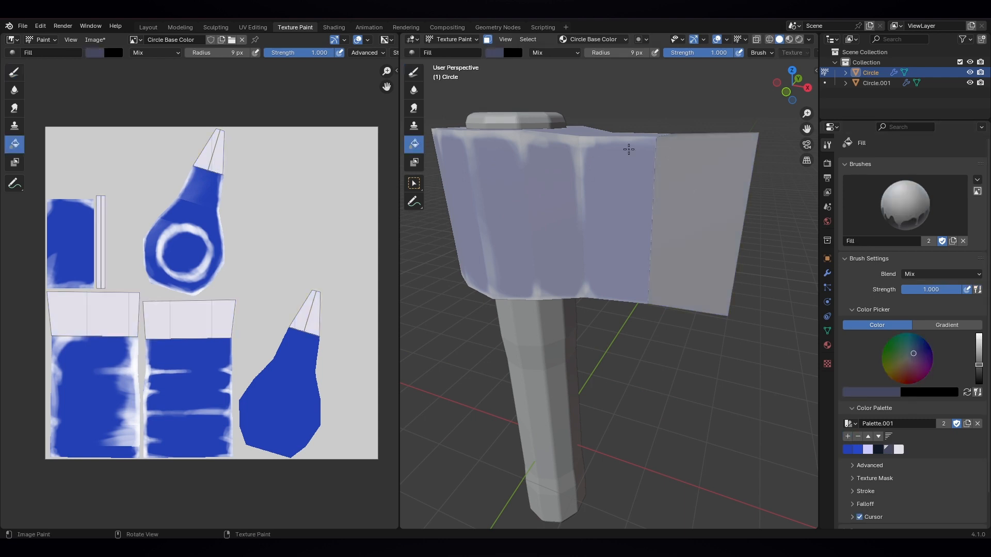
key(ctrl+shift+z)
- Shade the edges of the blade's first side and its upper face in slate blue-grey with the Draw brush at 9 px
mouse_move(675, 136)
mouse_down()
mouse_move(657, 175)
mouse_move(695, 146)
mouse_move(677, 147)
mouse_up()
mouse_move(650, 261)
mouse_down()
mouse_move(657, 304)
mouse_move(646, 281)
mouse_move(726, 159)
mouse_move(631, 303)
mouse_up()
middle_drag(663, 138, 671, 291)
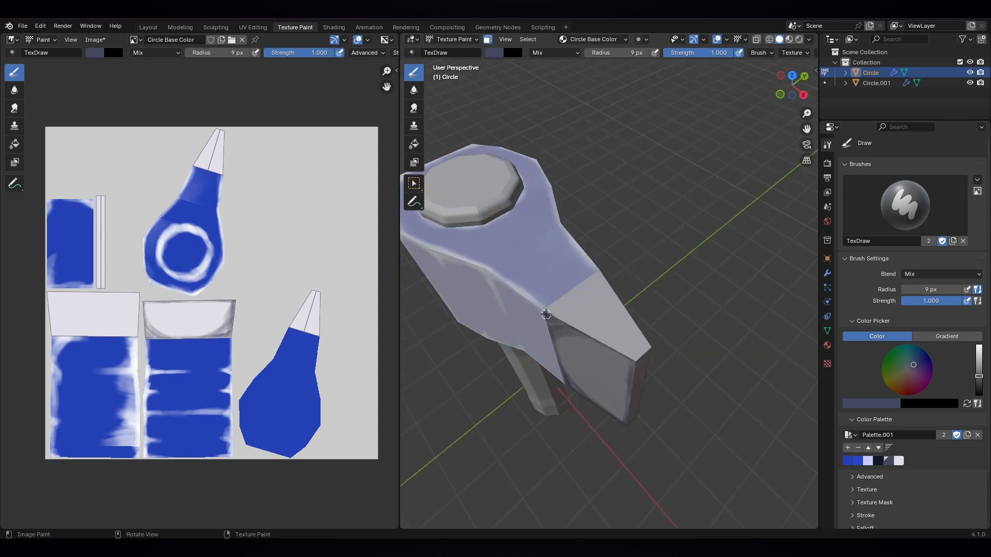
drag(598, 272, 546, 311)
mouse_move(645, 289)
middle_down()
mouse_move(557, 171)
mouse_move(516, 206)
middle_up()
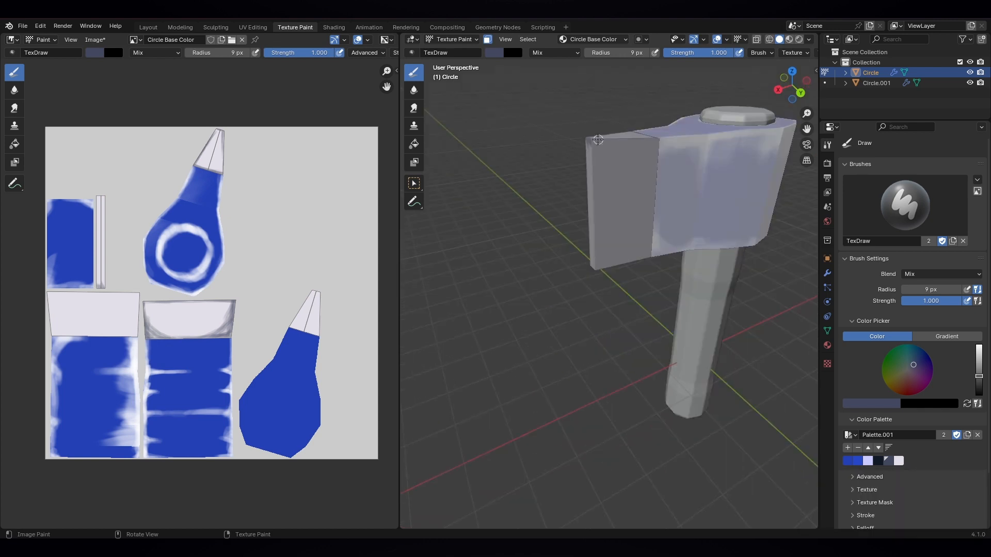
- Shade the edges of the blade's opposite side and its cutting edge in slate blue-grey, raising the brush radius to 13 px
drag(657, 138, 592, 140)
mouse_move(592, 140)
mouse_down()
mouse_move(595, 268)
mouse_move(653, 224)
mouse_move(651, 172)
mouse_move(593, 148)
mouse_up()
drag(614, 53, 617, 53)
drag(586, 192, 583, 137)
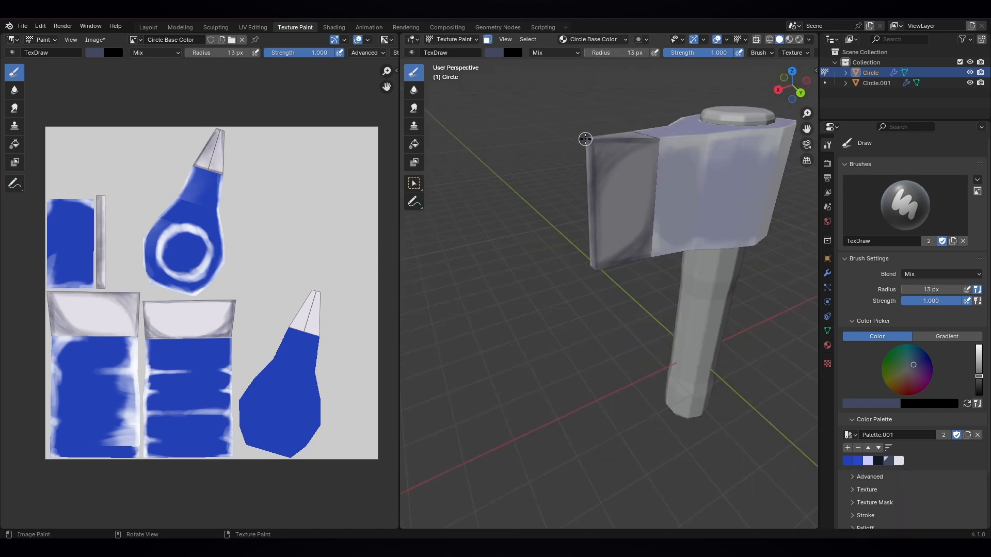
- Turn off the face paint mask and soften the border between the blue head and the pale blade with the Soften brush
middle_drag(584, 137, 722, 155)
scroll(584, 174, down, 3)
middle_drag(584, 175, 609, 155)
scroll(593, 165, up, 3)
click(488, 40)
click(416, 91)
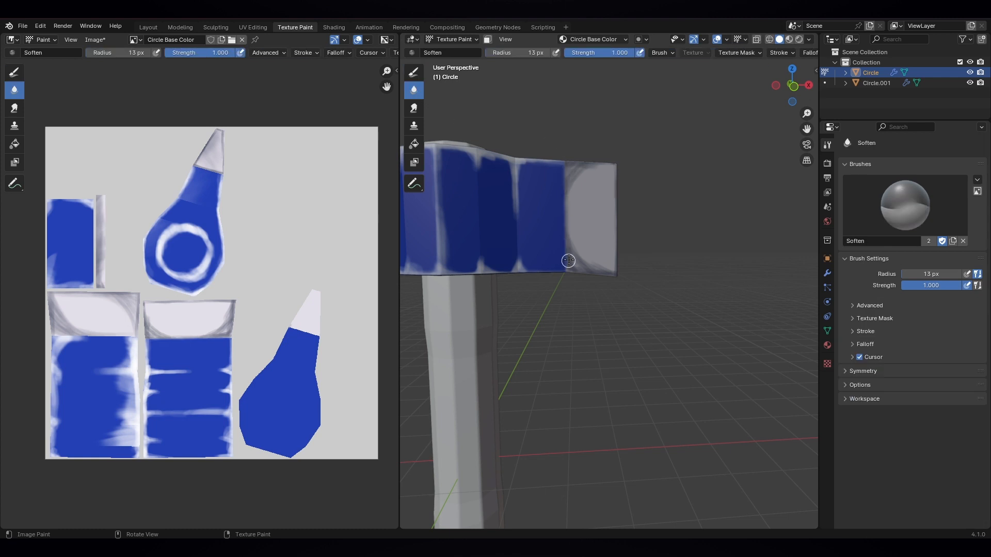
drag(568, 260, 570, 207)
middle_drag(568, 174, 557, 242)
- Return to Object Mode, select the axe handle, and enter Texture Paint mode on it
click(441, 39)
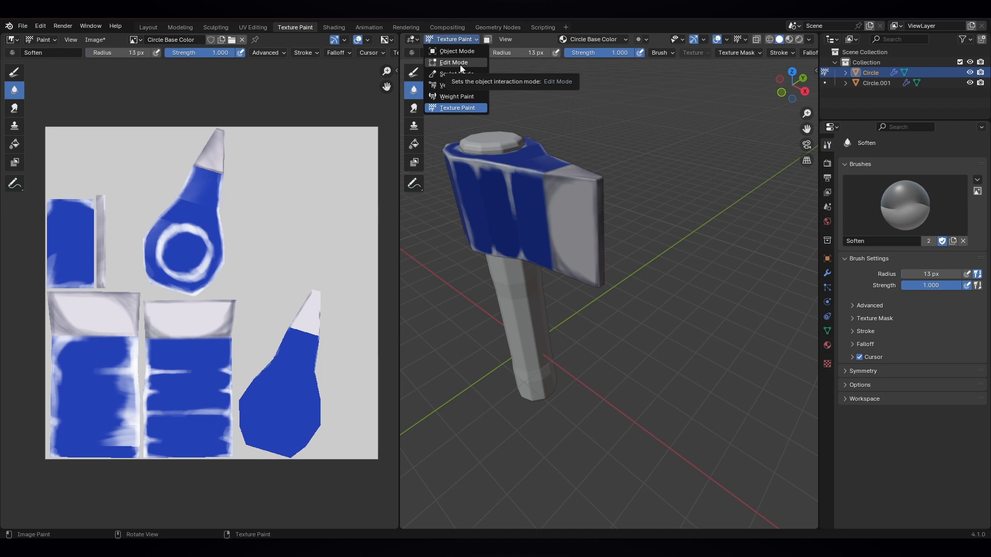
click(451, 51)
click(515, 293)
middle_drag(515, 292, 514, 175)
click(463, 43)
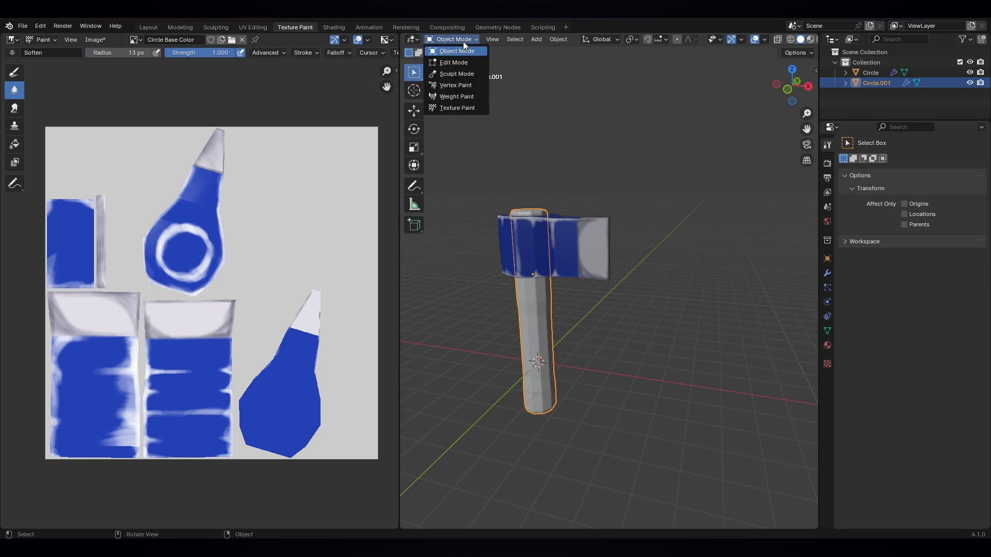
click(453, 107)
middle_drag(536, 294, 526, 300)
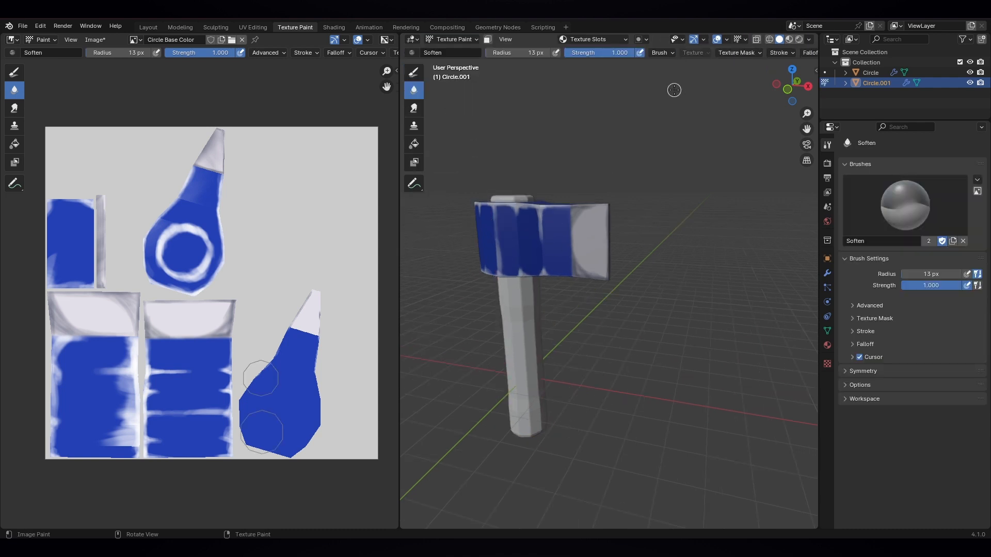
- Add a blank 2048 × 2048 px Base Color paint slot named Circle.001 Base Color to the handle
click(618, 39)
click(638, 78)
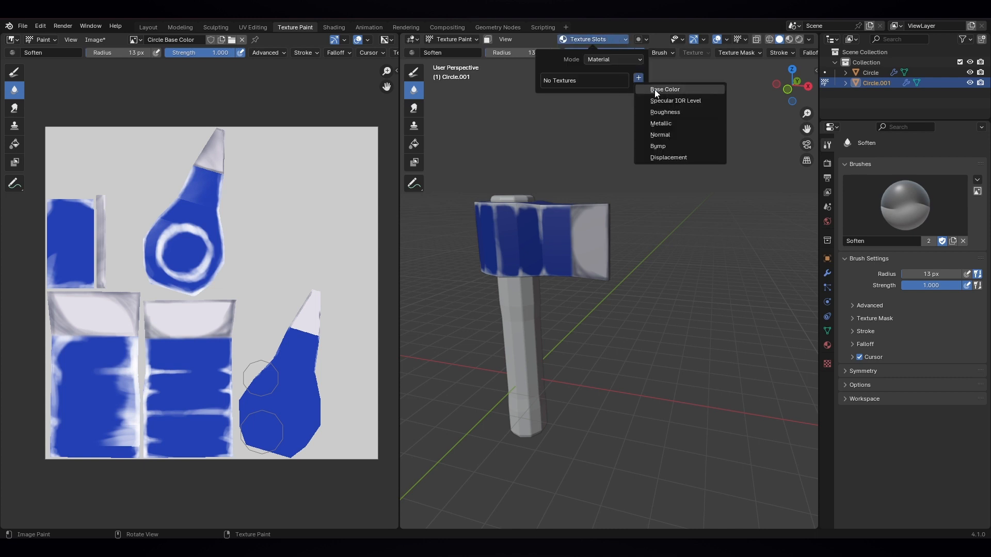
click(655, 89)
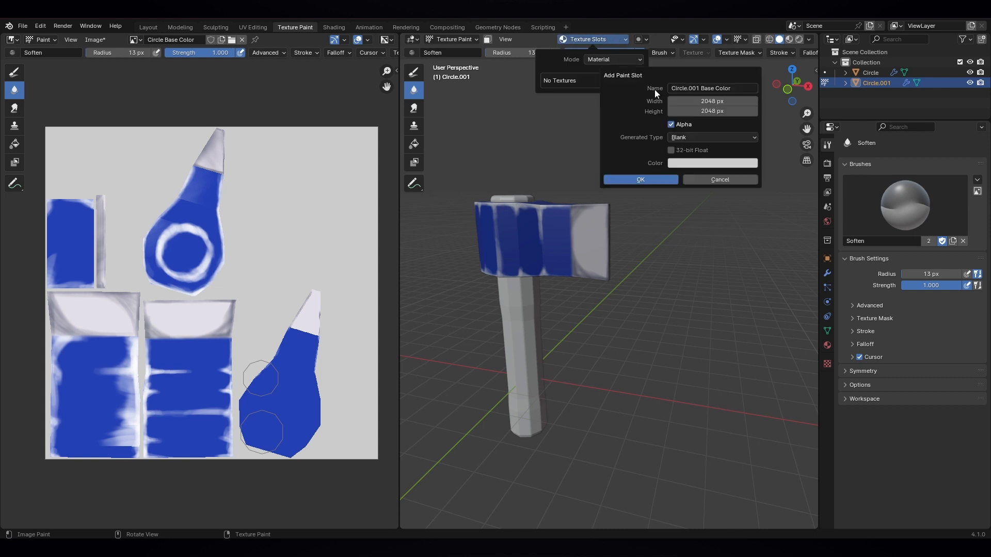
click(657, 180)
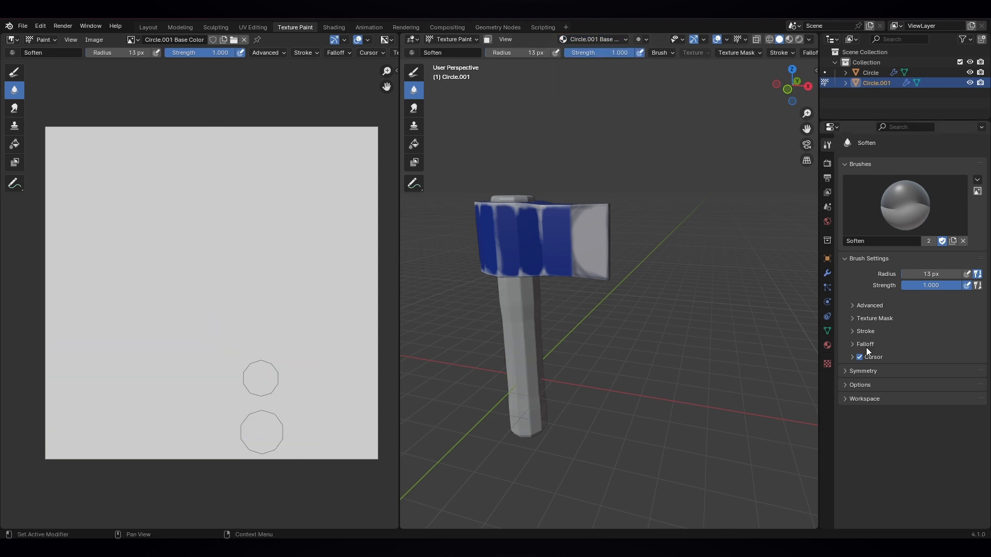
- Fill the handle with brown using the Fill tool, and store a near-black brown in the colour palette
click(414, 149)
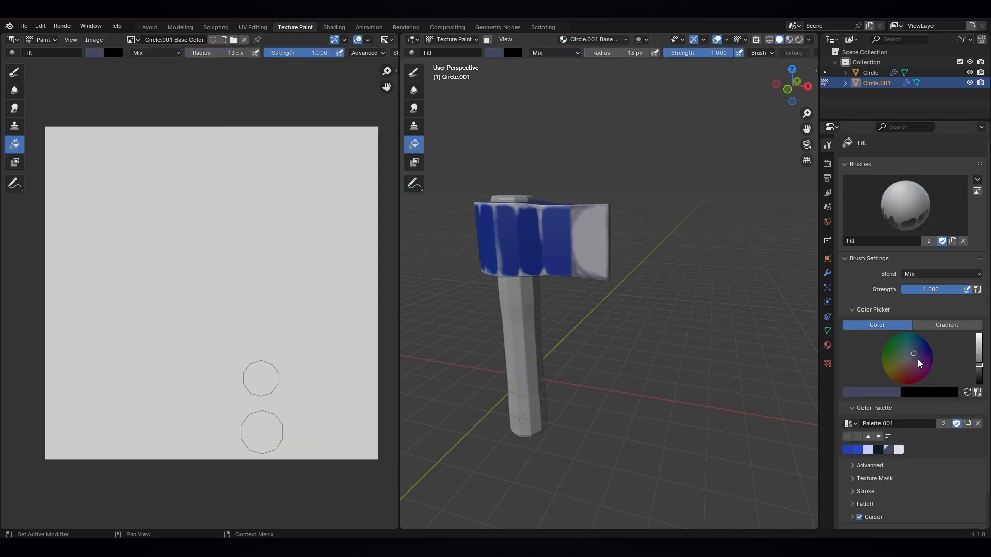
drag(914, 360, 908, 375)
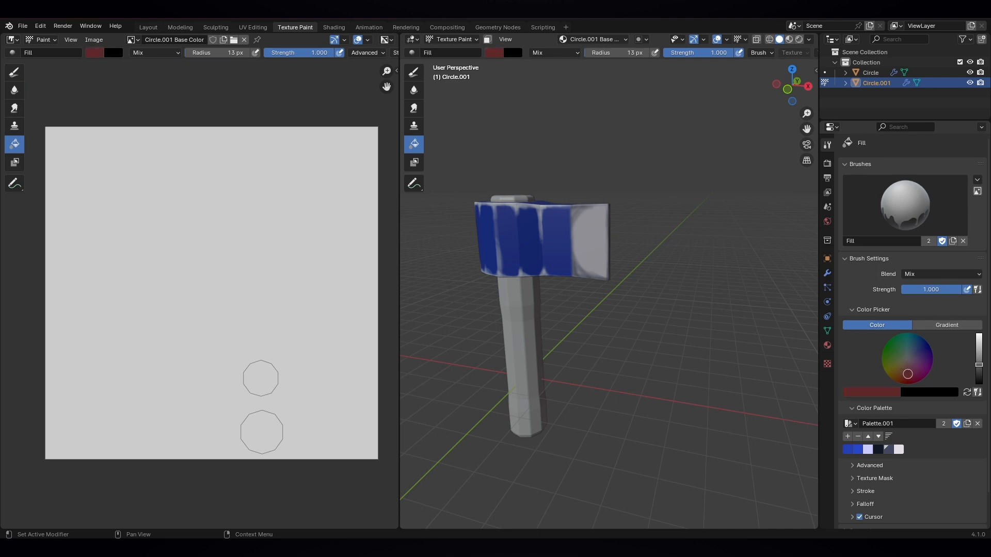
click(536, 325)
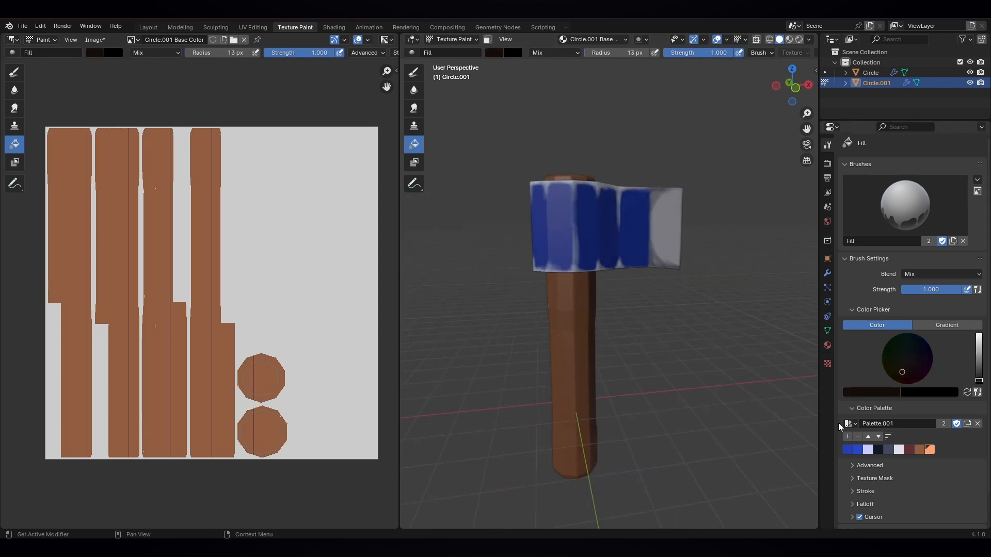
click(847, 436)
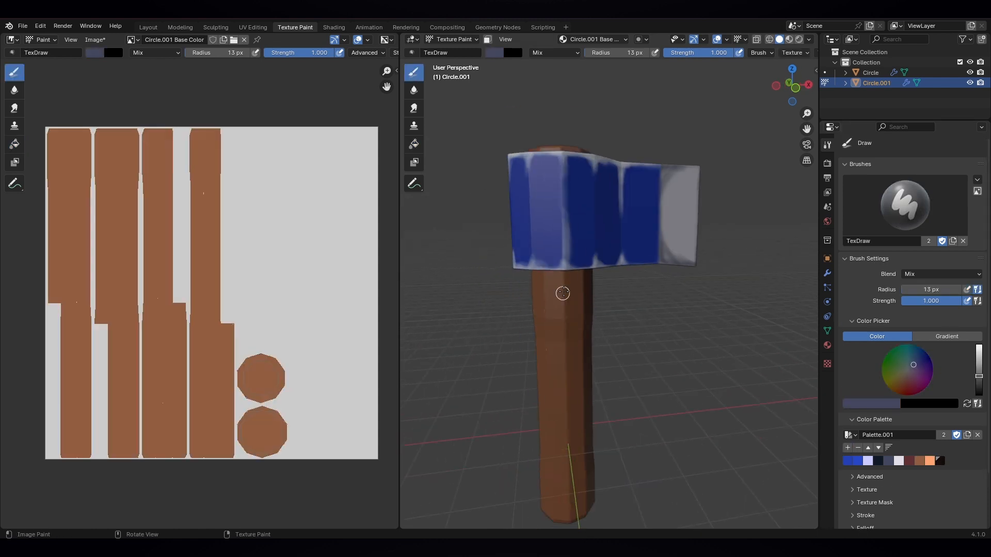
- Paint short slate blue-grey wood-grain strokes all around the handle's shaft with the Draw brush at 5 px radius
shift+middle_drag(539, 408, 565, 247)
mouse_move(567, 246)
mouse_down()
mouse_move(566, 287)
mouse_move(588, 338)
mouse_up()
drag(612, 374, 598, 414)
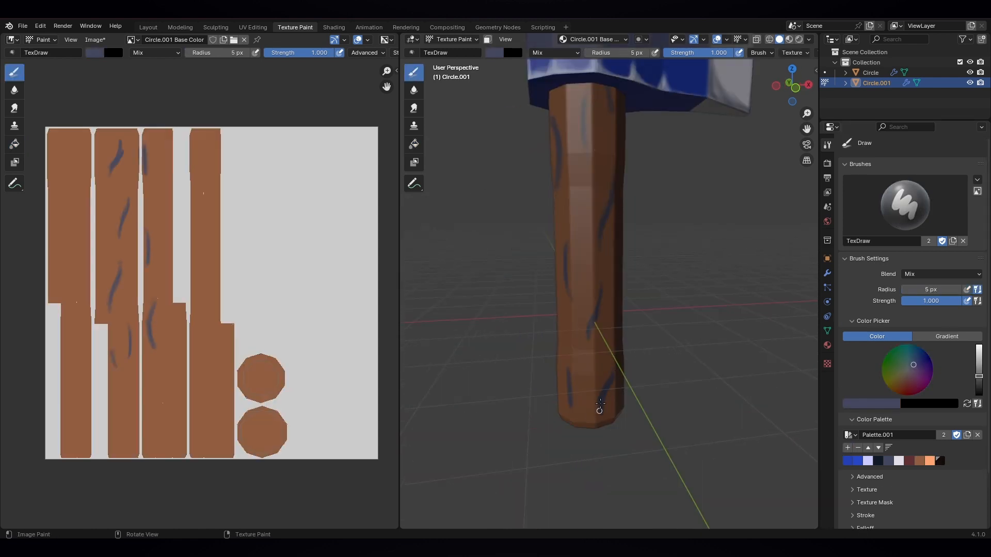
middle_drag(609, 398, 537, 361)
drag(551, 244, 559, 283)
drag(578, 331, 569, 354)
mouse_move(570, 356)
middle_down()
mouse_move(557, 289)
mouse_move(562, 382)
middle_up()
drag(586, 233, 587, 279)
drag(591, 178, 577, 207)
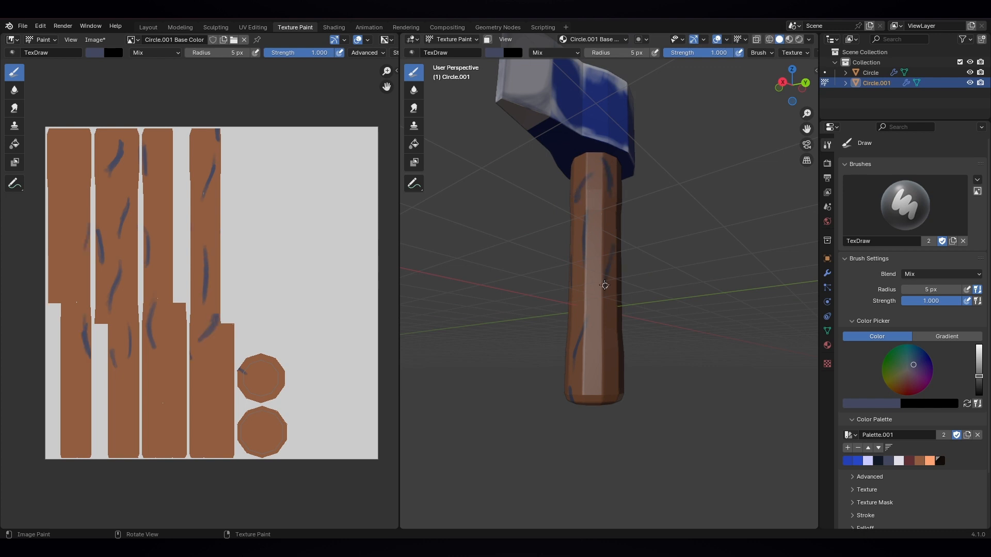
drag(603, 284, 601, 313)
middle_drag(637, 302, 604, 300)
drag(651, 287, 634, 351)
middle_drag(676, 304, 648, 302)
drag(651, 193, 651, 217)
drag(667, 130, 667, 166)
middle_drag(689, 289, 637, 292)
drag(638, 373, 633, 406)
drag(648, 209, 645, 252)
- Pick the light orange palette colour for the Draw brush and adjust the brush falloff
click(929, 461)
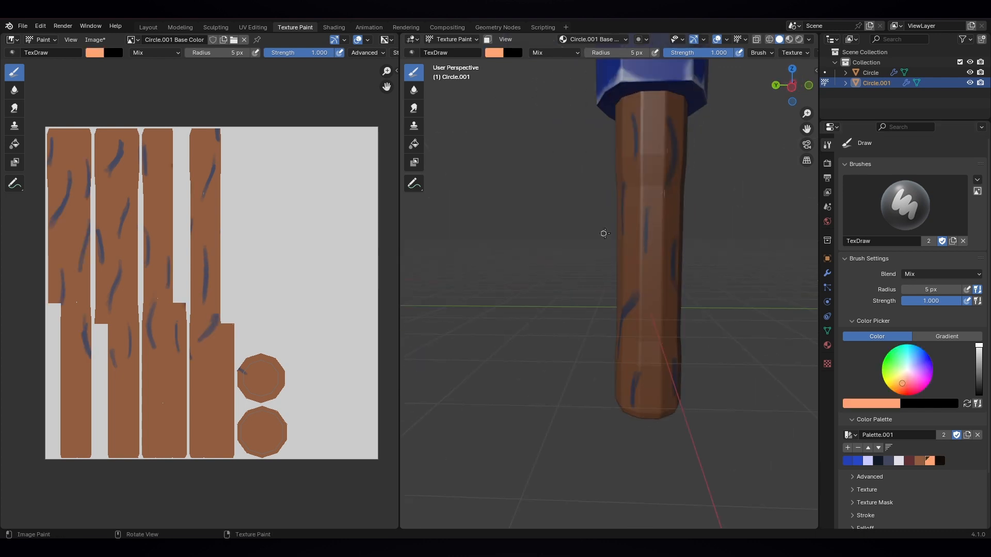
scroll(795, 54, down, 6)
click(790, 53)
click(754, 184)
- Paint light orange highlight strokes beside the slate wood-grain marks all around the handle's shaft
drag(667, 121, 665, 181)
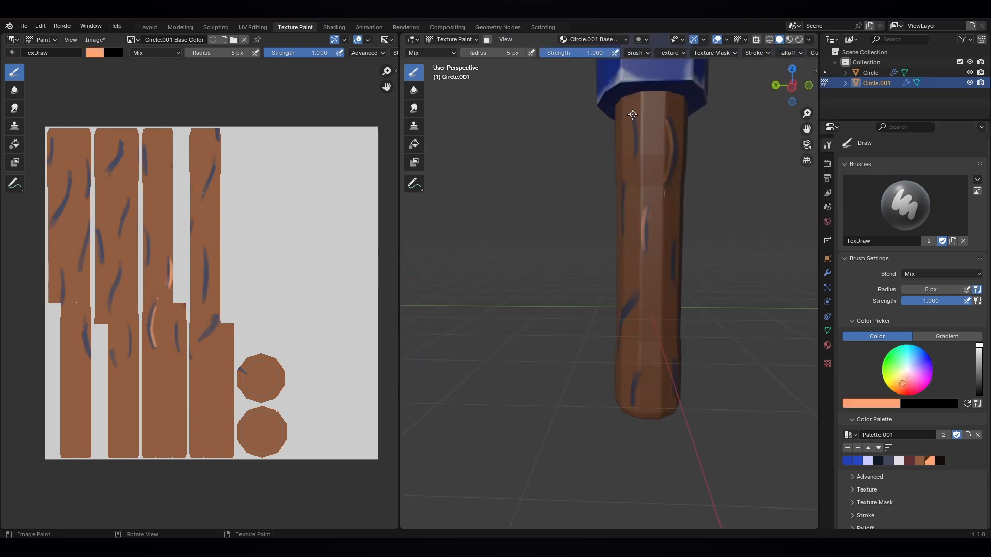
drag(634, 116, 638, 159)
drag(626, 187, 624, 227)
mouse_move(630, 298)
mouse_down()
mouse_move(620, 344)
mouse_move(627, 313)
mouse_up()
drag(636, 373, 630, 406)
middle_drag(676, 331, 599, 325)
drag(583, 241, 584, 291)
drag(582, 368, 587, 409)
drag(616, 286, 606, 336)
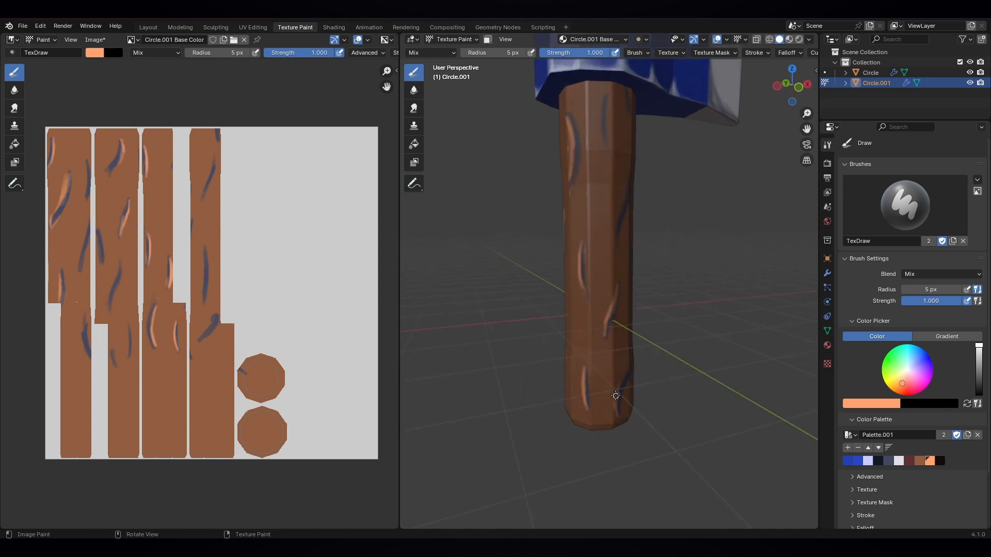
drag(620, 401, 625, 377)
drag(607, 93, 607, 147)
middle_drag(547, 187, 474, 196)
mouse_move(556, 180)
mouse_down()
mouse_move(539, 237)
mouse_move(578, 283)
mouse_up()
middle_drag(614, 274, 542, 271)
drag(577, 318, 568, 358)
drag(579, 197, 580, 258)
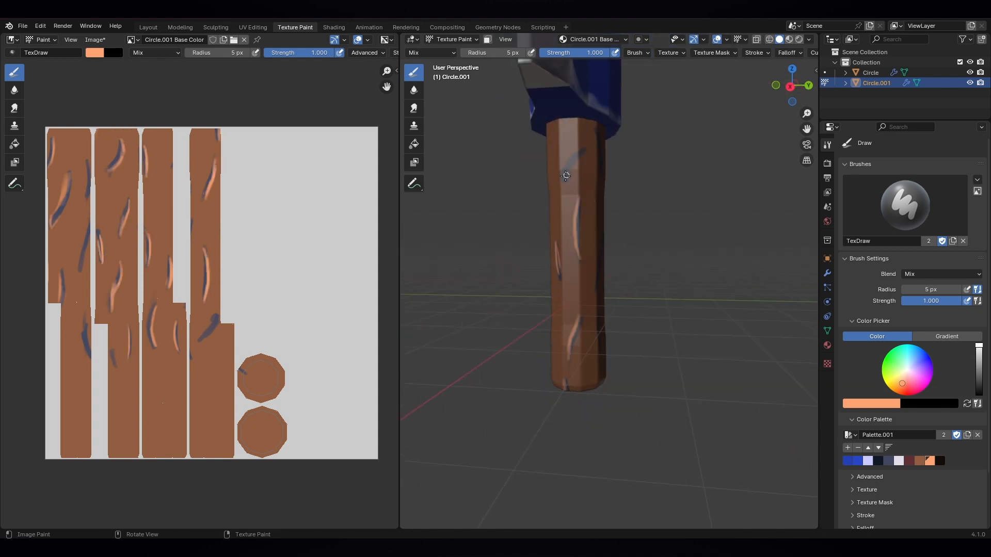
drag(587, 152, 564, 182)
middle_drag(639, 242, 551, 258)
scroll(608, 268, up, 4)
drag(608, 316, 609, 367)
drag(631, 212, 615, 284)
shift+middle_drag(619, 206, 599, 345)
scroll(599, 309, up, 2)
drag(580, 151, 598, 230)
middle_drag(661, 343, 599, 333)
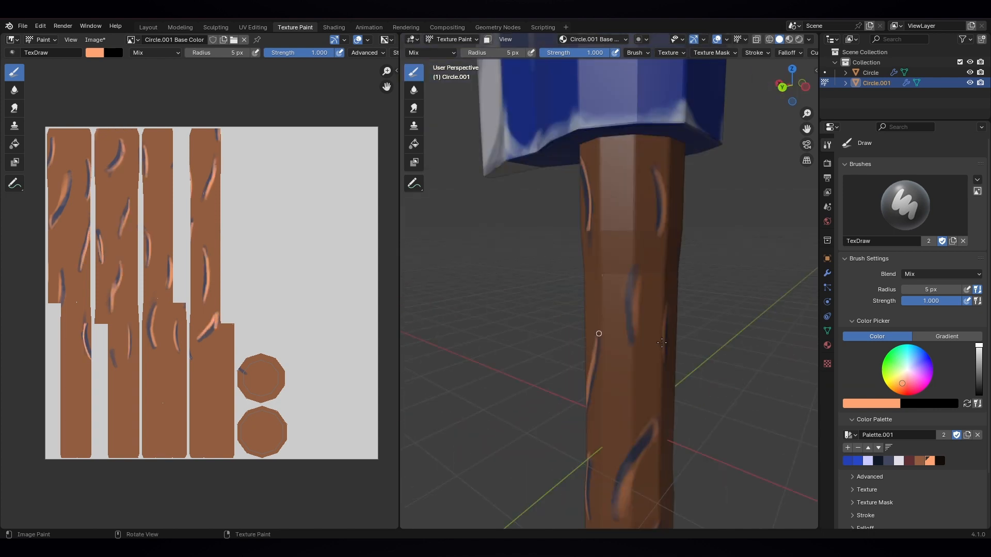
scroll(640, 266, down, 2)
drag(639, 417, 615, 482)
- Paint near-black curved grain lines and edge notches on the handle's upper end cap using the darkest palette colour
middle_drag(646, 288, 516, 382)
shift+middle_drag(627, 217, 623, 311)
click(939, 461)
drag(610, 313, 610, 326)
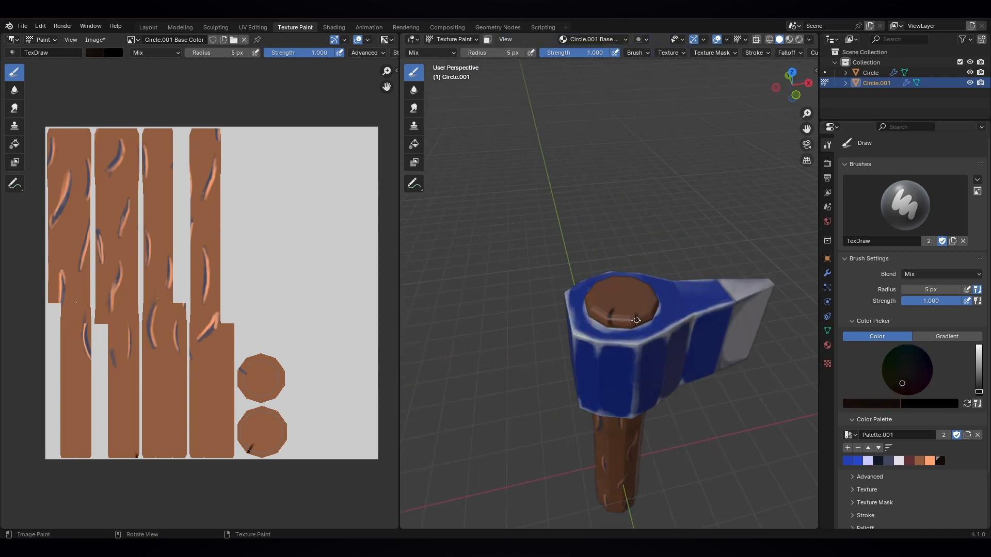
drag(604, 288, 610, 300)
drag(631, 285, 635, 311)
middle_drag(650, 343, 498, 330)
drag(561, 237, 552, 248)
- Add light orange highlights alongside the dark grain lines and notches on the handle's upper end cap
click(929, 460)
scroll(593, 232, up, 4)
middle_drag(563, 206, 686, 248)
drag(689, 178, 677, 219)
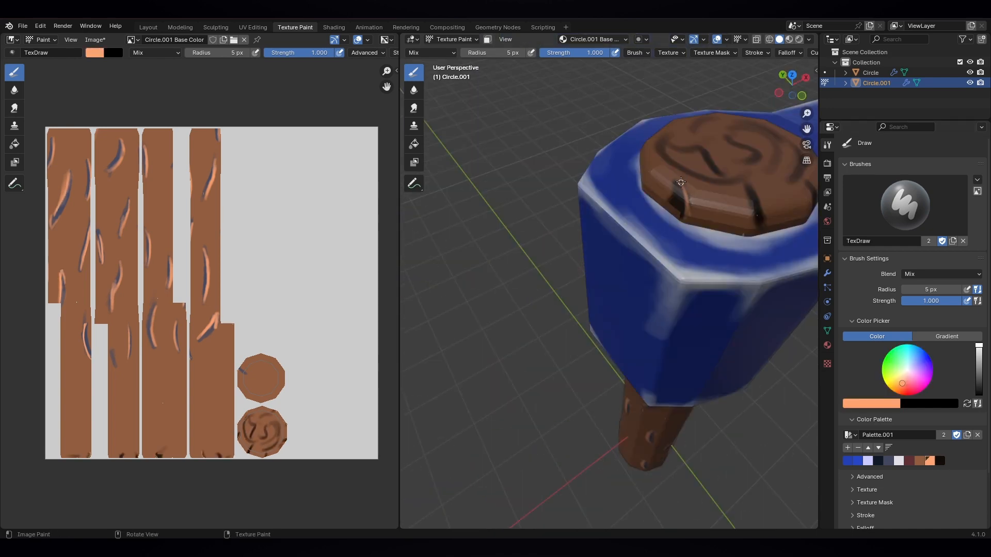
drag(758, 185, 745, 228)
middle_drag(751, 227, 658, 242)
drag(685, 239, 657, 278)
middle_drag(692, 258, 614, 248)
scroll(614, 248, down, 2)
drag(614, 215, 590, 237)
drag(646, 212, 655, 232)
scroll(560, 214, down, 3)
mouse_move(696, 190)
middle_down()
mouse_move(560, 213)
mouse_move(519, 261)
middle_up()
scroll(586, 194, down, 3)
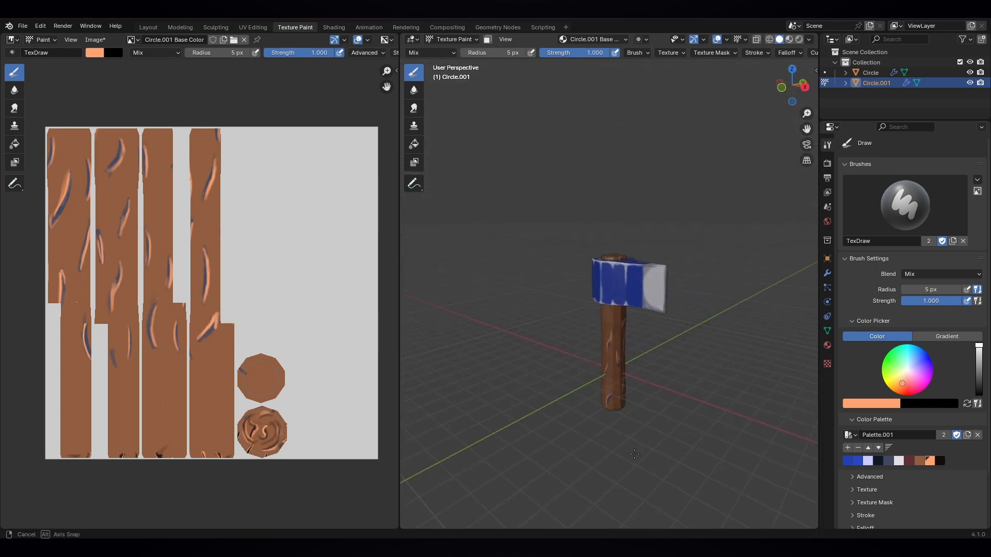
scroll(556, 161, up, 2)
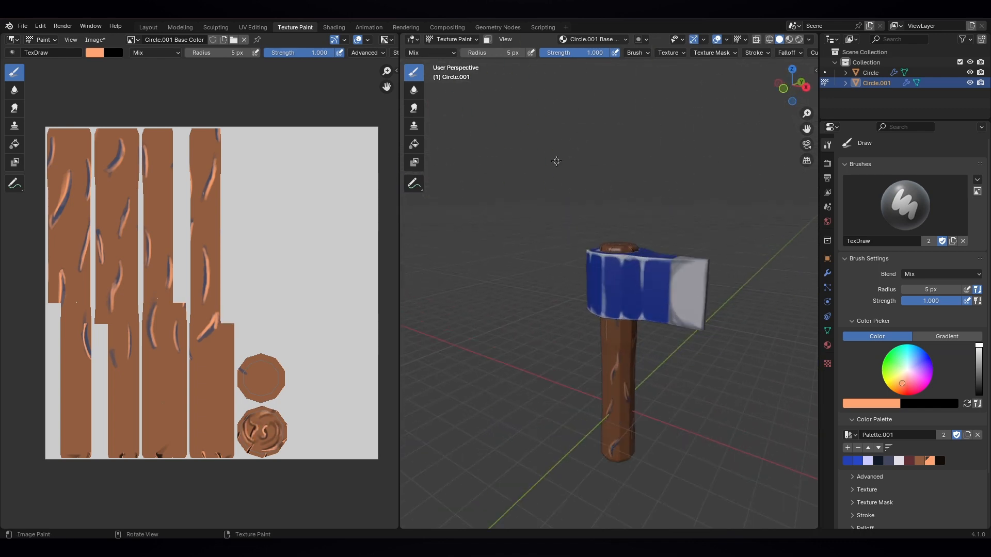
- Switch to the Layout workspace, show the axe in Material Preview shading, and deselect everything
click(149, 27)
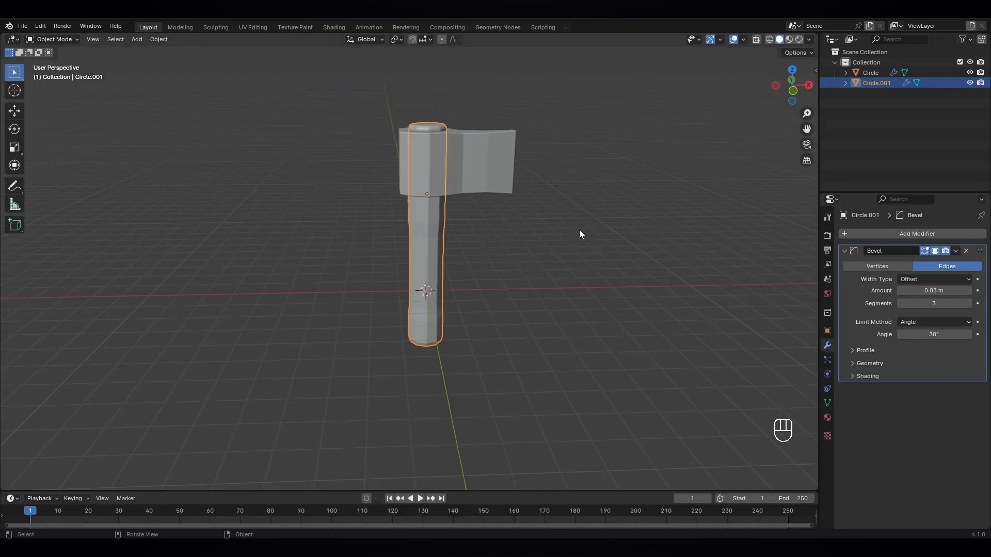
click(792, 39)
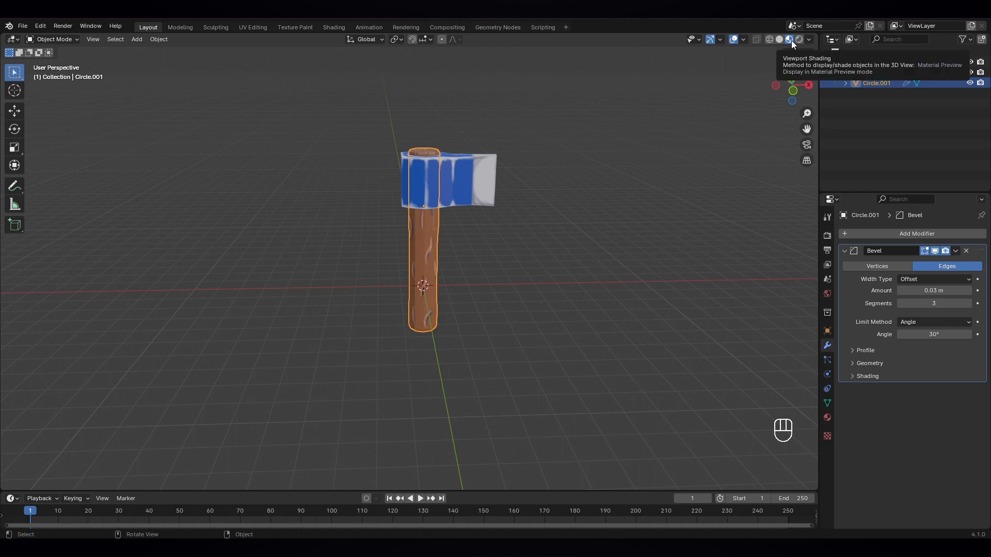
click(518, 265)
middle_drag(518, 268, 418, 217)
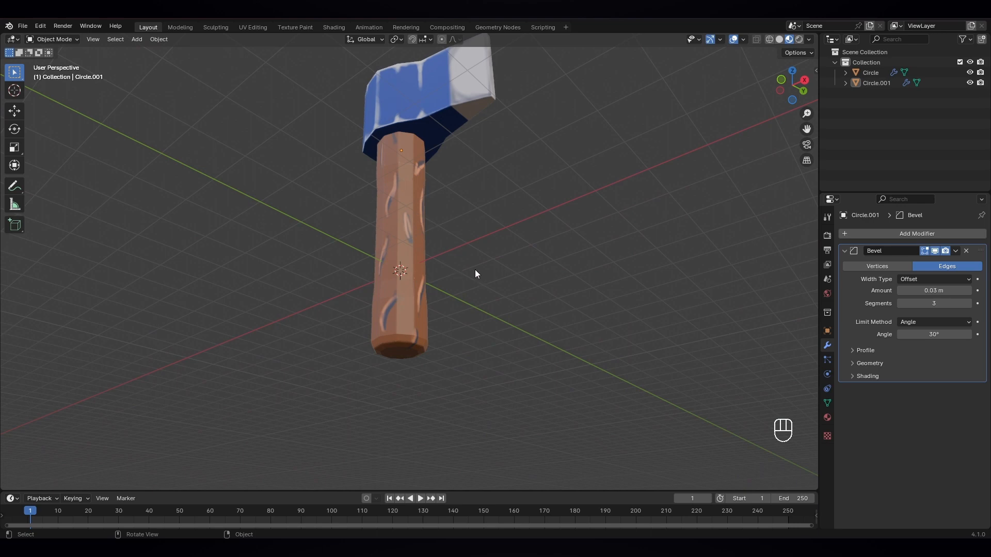
middle_drag(475, 274, 516, 281)
- Select the axe head together with the handle and parent the head to the handle with Object (Keep Transform)
drag(342, 104, 484, 318)
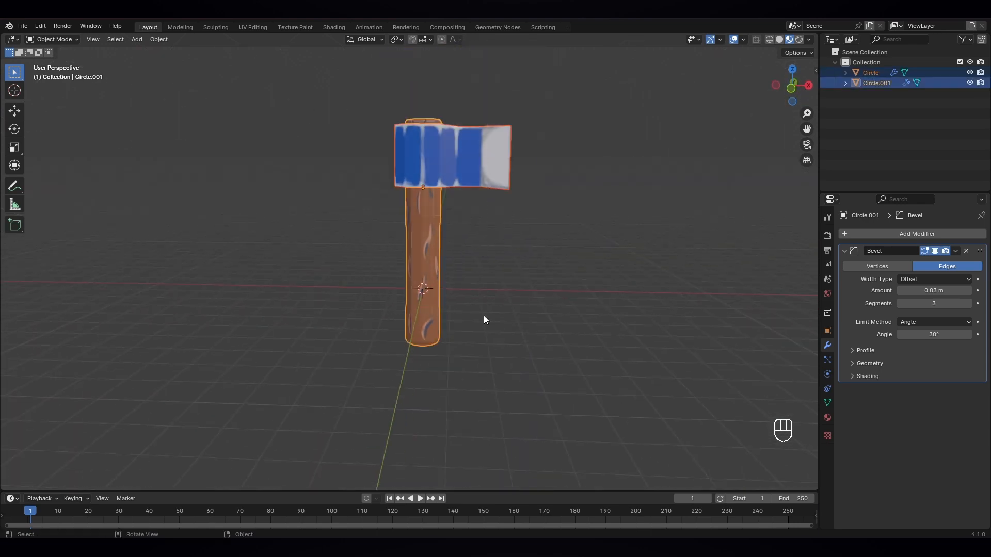
key(ctrl+p)
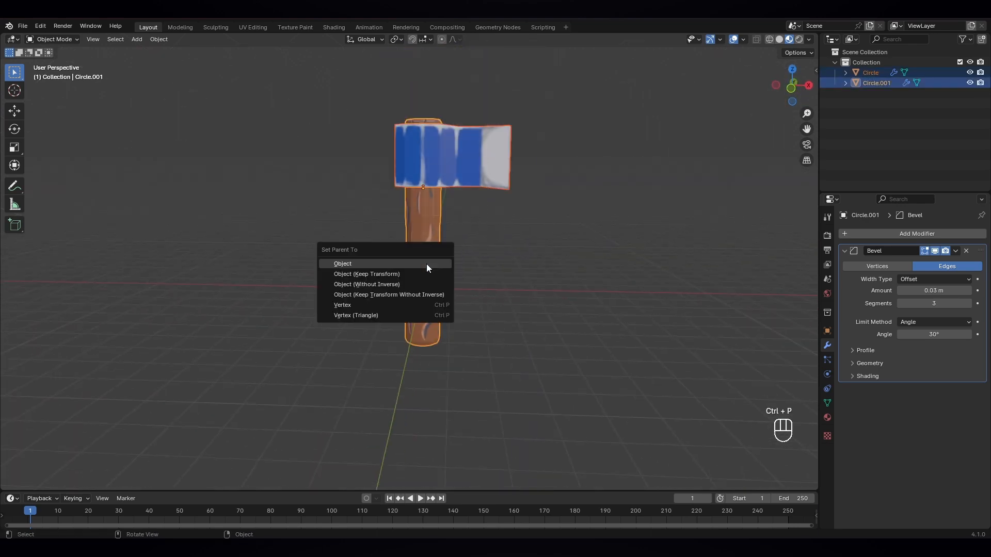
click(413, 274)
click(508, 266)
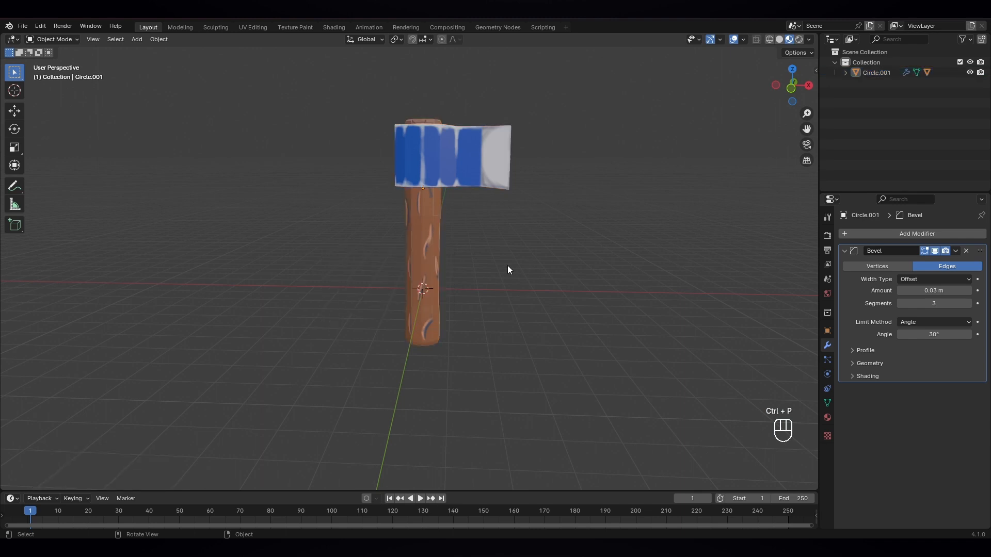
- Set the viewport to the front orthographic view and add a camera at the world origin
key(KP_3)
key(KP_1)
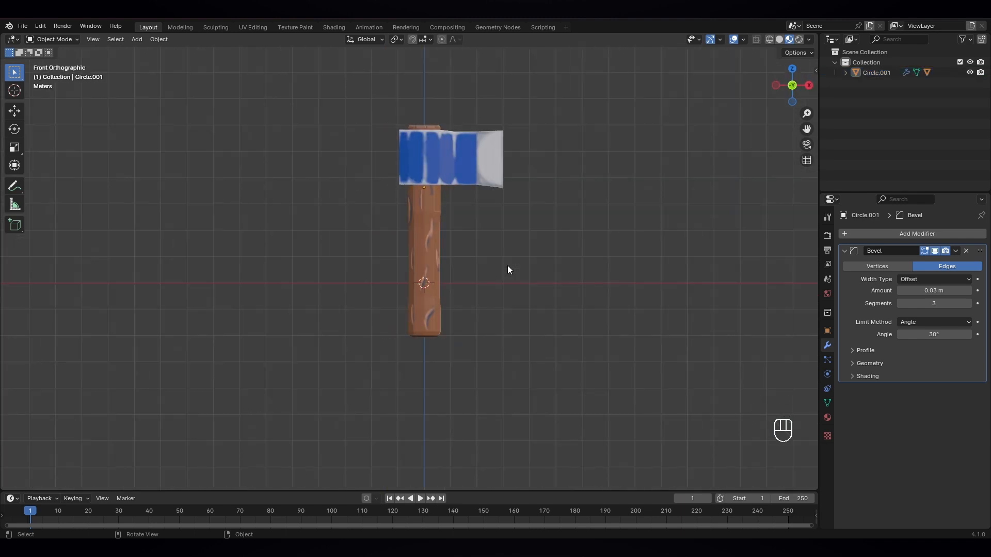
scroll(511, 279, down, 2)
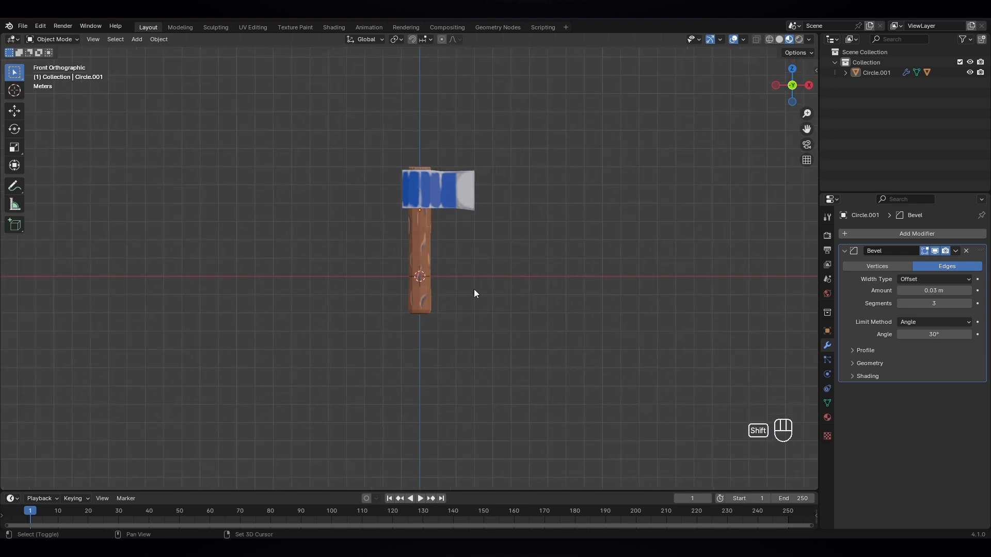
key(shift+a)
click(448, 436)
middle_drag(464, 422, 543, 400)
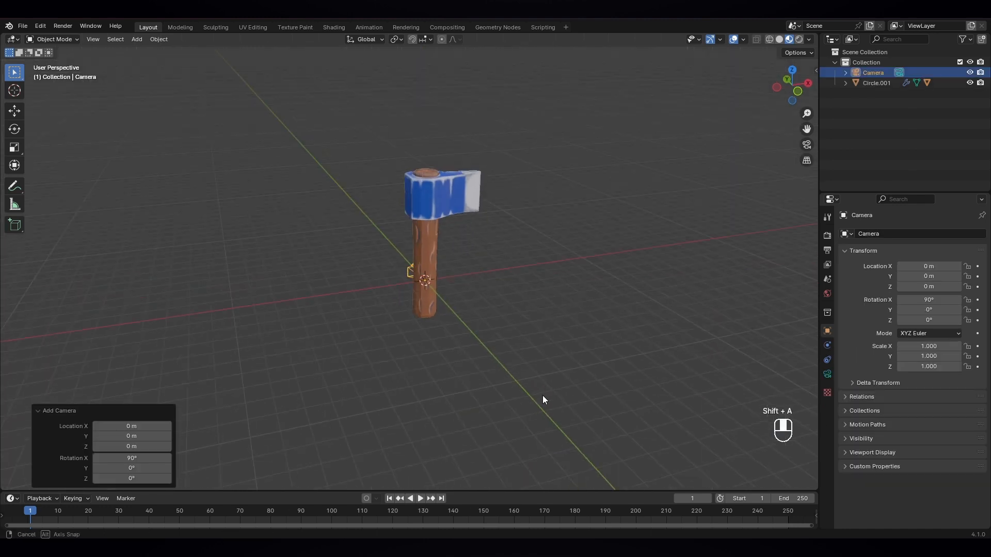
- Move the camera about 11.5 m along the negative Y axis, away from the axe, and look through it
key(KP_7)
key(g)
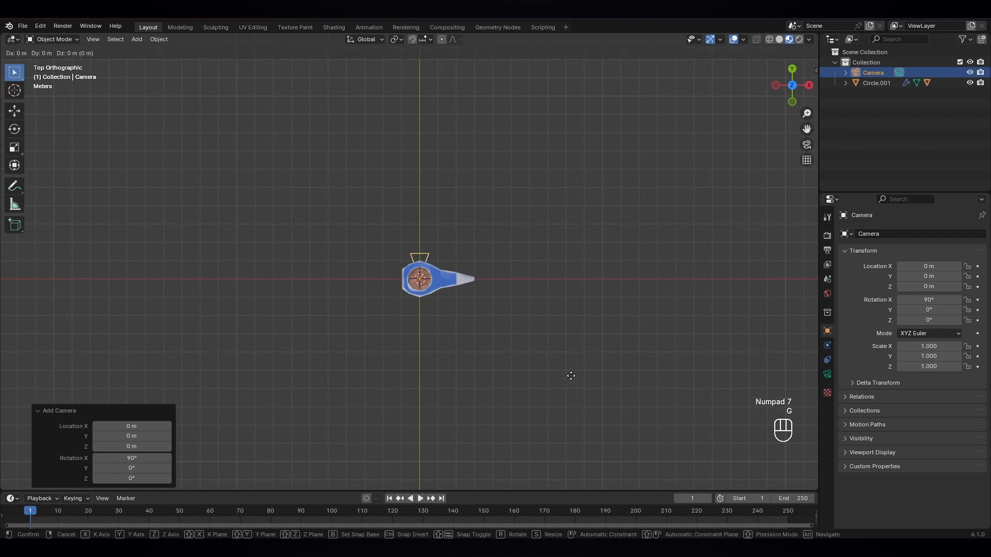
key(z)
key(y)
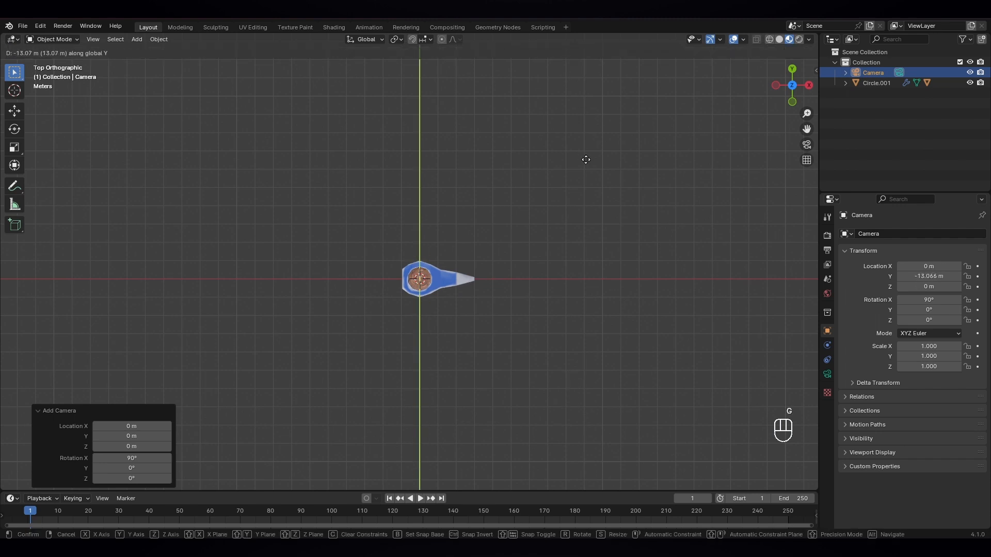
click(593, 132)
key(KP_0)
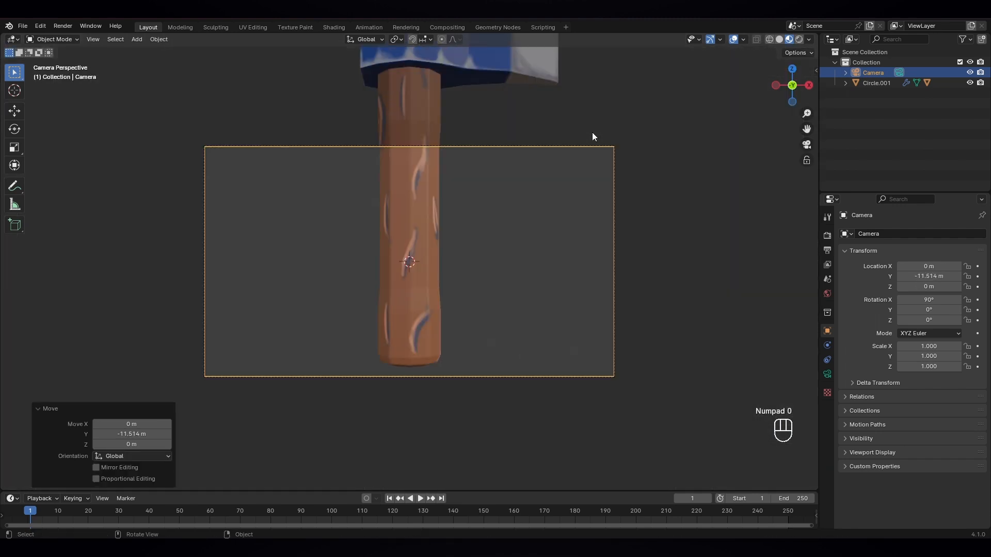
- Lock the camera to the view, then pull it back and shift it so the whole axe sits centred in the frame
key(n)
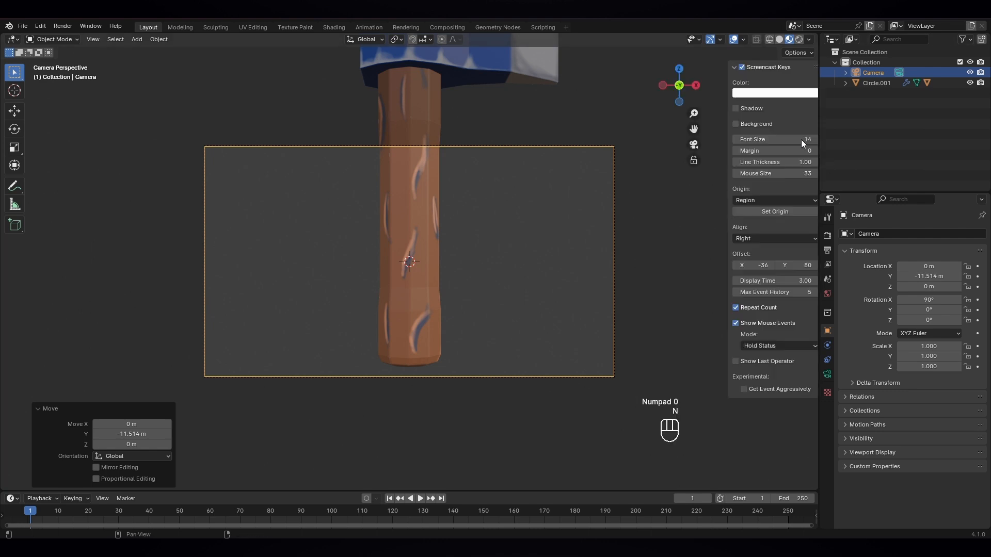
click(812, 121)
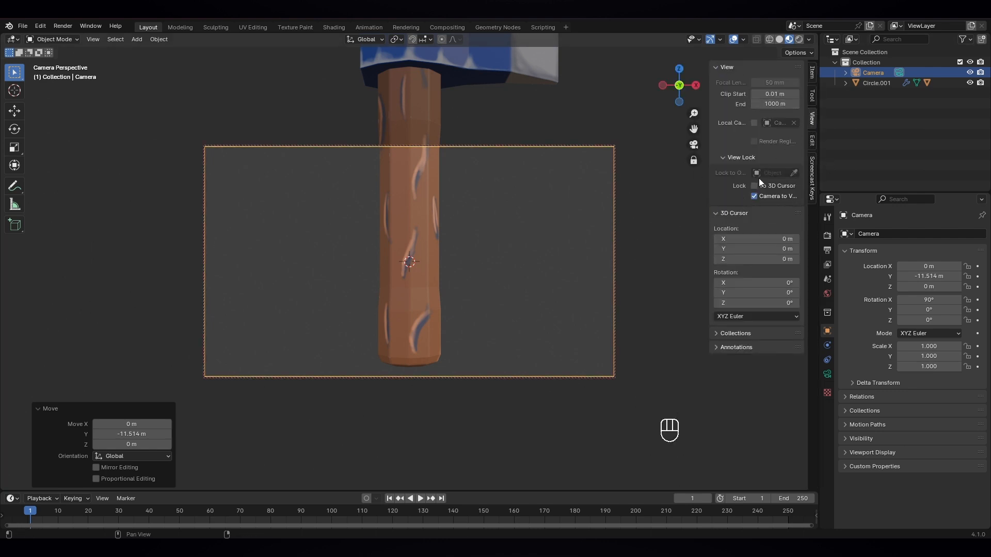
key(n)
scroll(493, 237, down, 5)
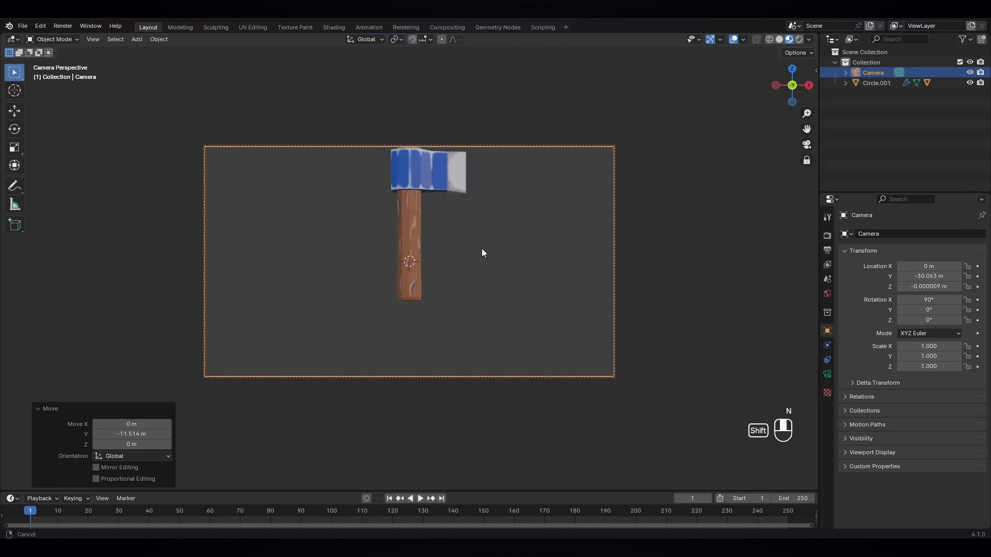
shift+middle_drag(481, 250, 484, 292)
- Tilt the axe with a free trackball rotation of about 13.8° and -22.9°, then deselect it
click(422, 288)
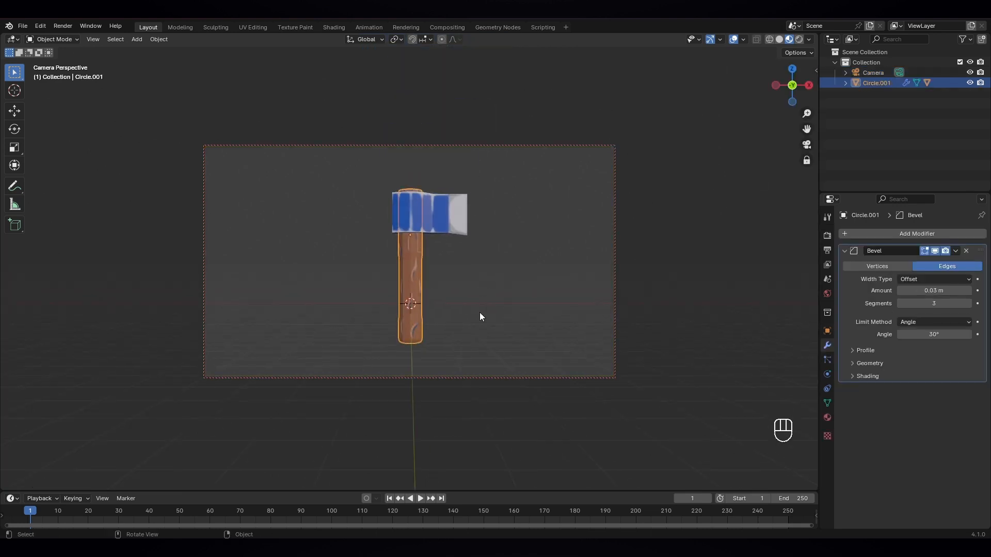
key(r)
key(r)
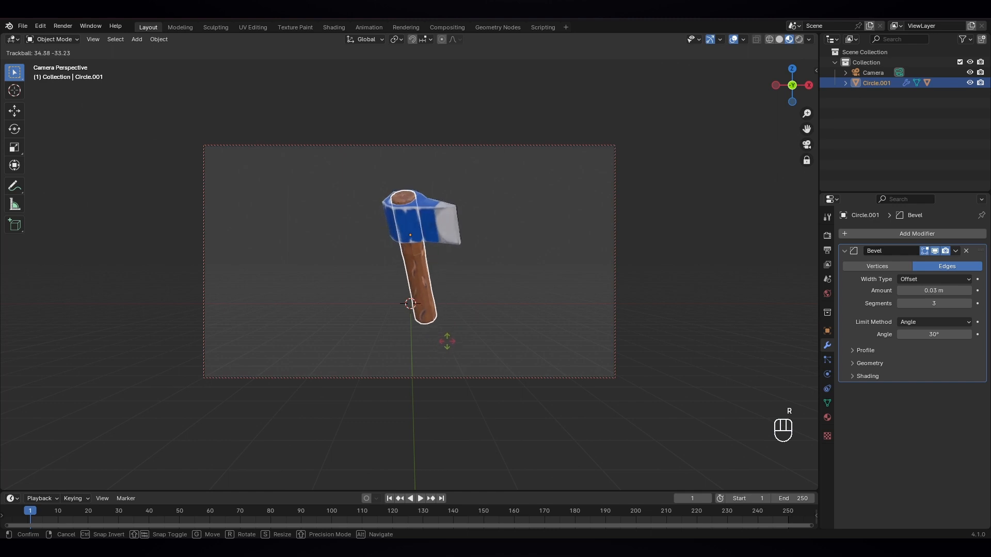
click(487, 314)
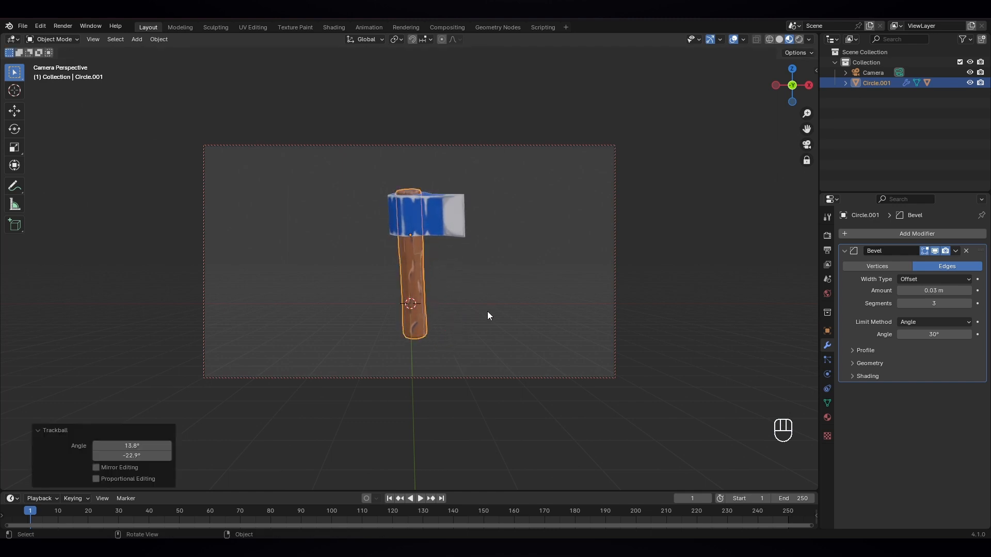
click(490, 315)
- Show the scene in Rendered shading, add an area light at the origin and raise it about 12.6 m above the axe
click(801, 40)
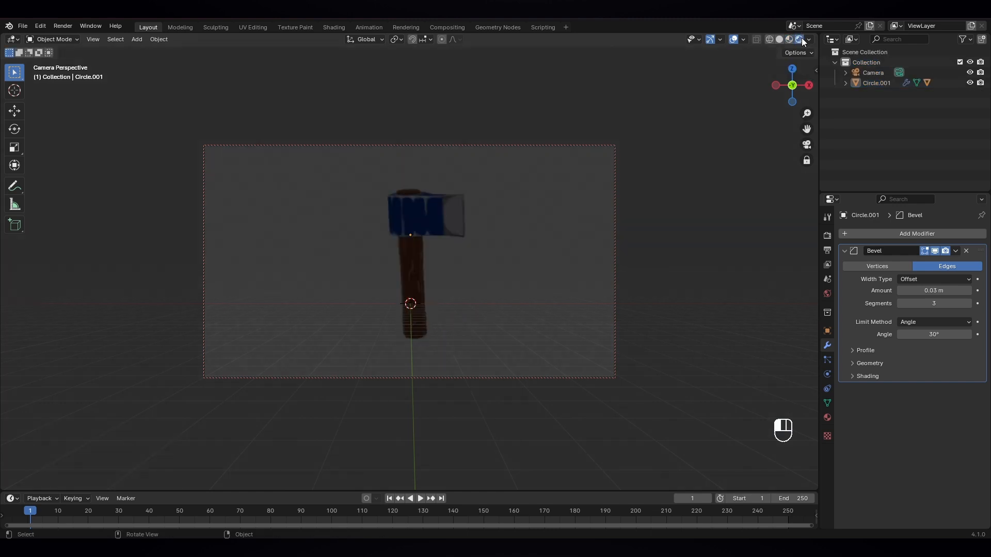
key(a)
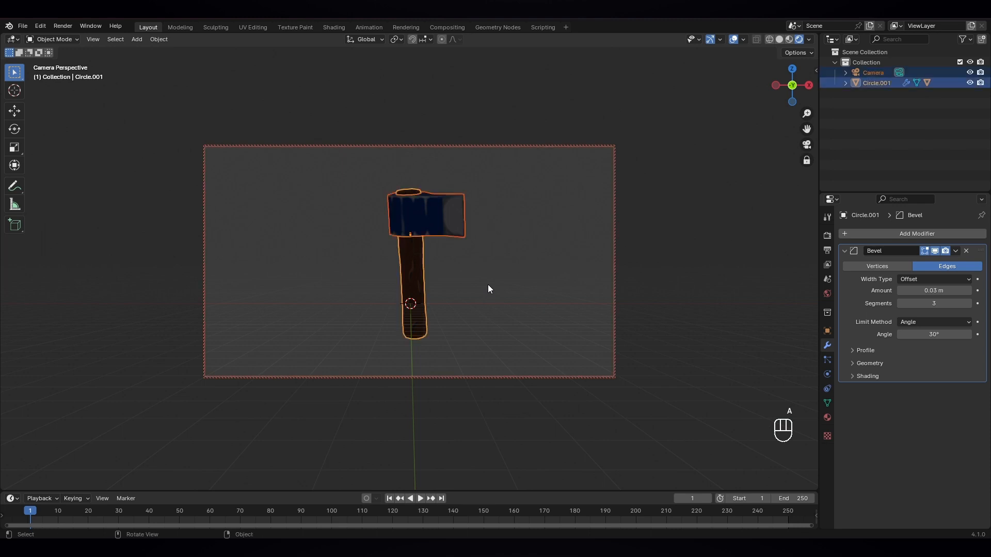
key(a)
key(shift+a)
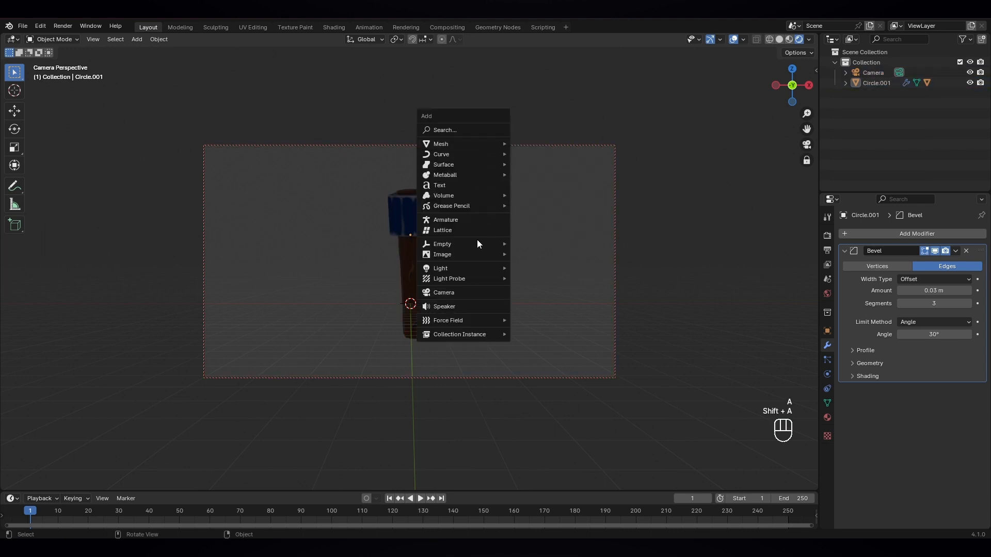
mouse_move(475, 271)
click(546, 301)
key(g)
key(z)
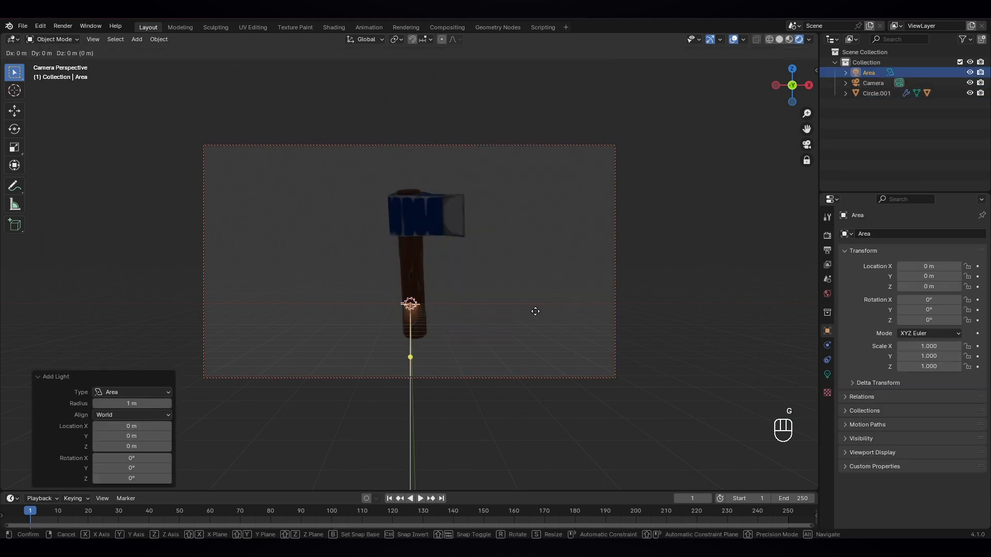
click(503, 80)
- Scale the area light up to about 3.74 times its size and set its power to 1200 W
key(s)
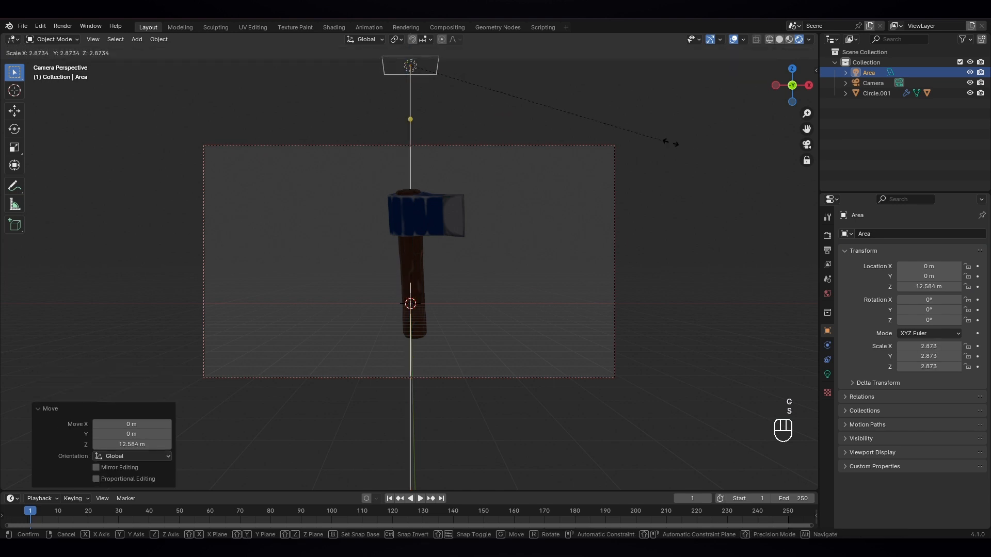
click(744, 184)
click(827, 374)
click(936, 305)
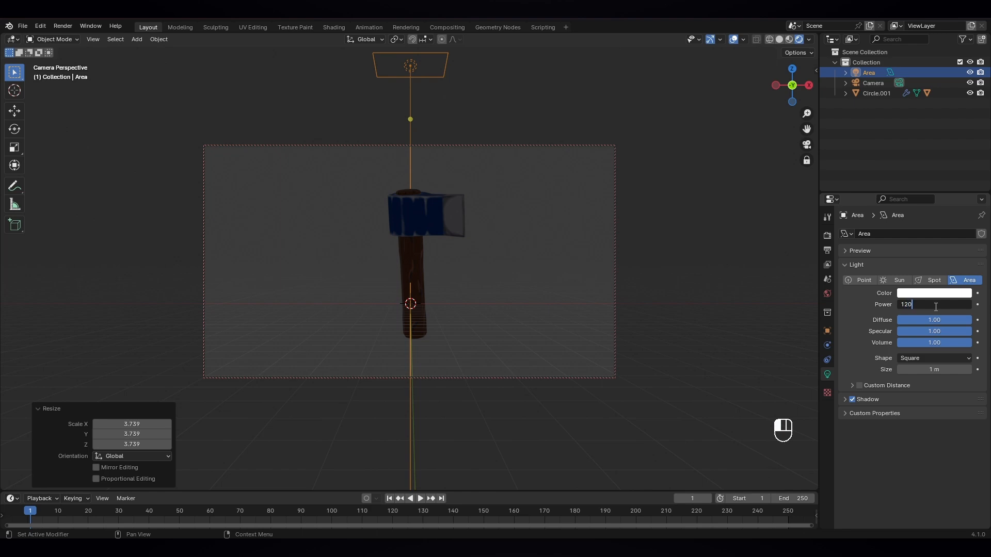
key(Return)
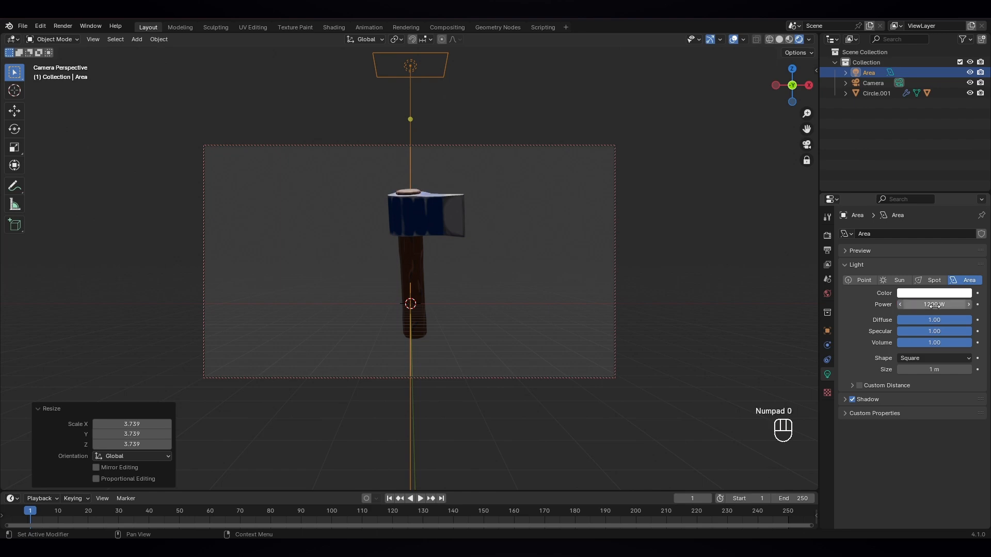
- Raise the area light about 1.13 m further along the Z axis
click(772, 246)
middle_drag(772, 245, 584, 298)
click(416, 73)
key(g)
key(z)
click(437, 54)
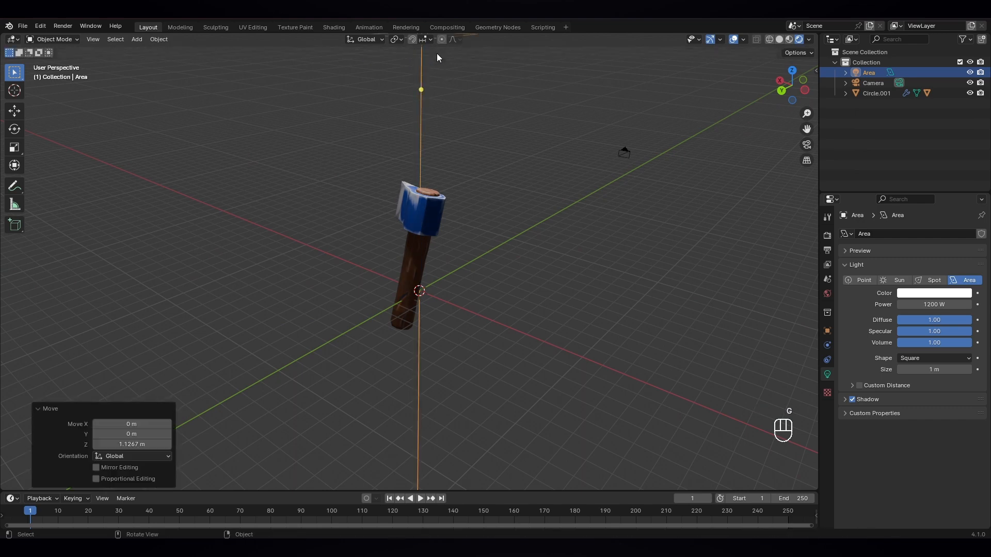
middle_drag(437, 57, 492, 235)
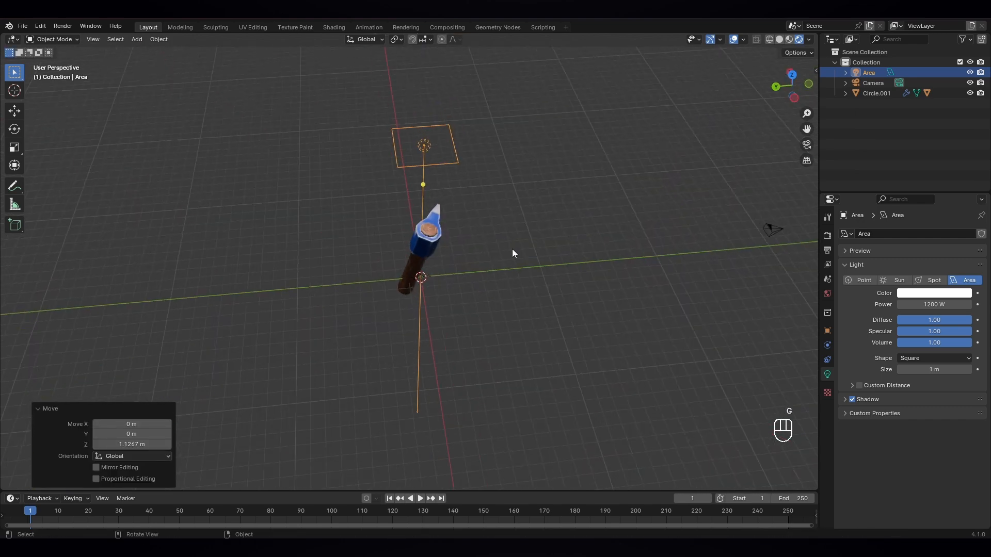
- From the top view, duplicate the area light twice, placing one copy on each side of the axe toward the camera
key(KP_7)
key(shift+d)
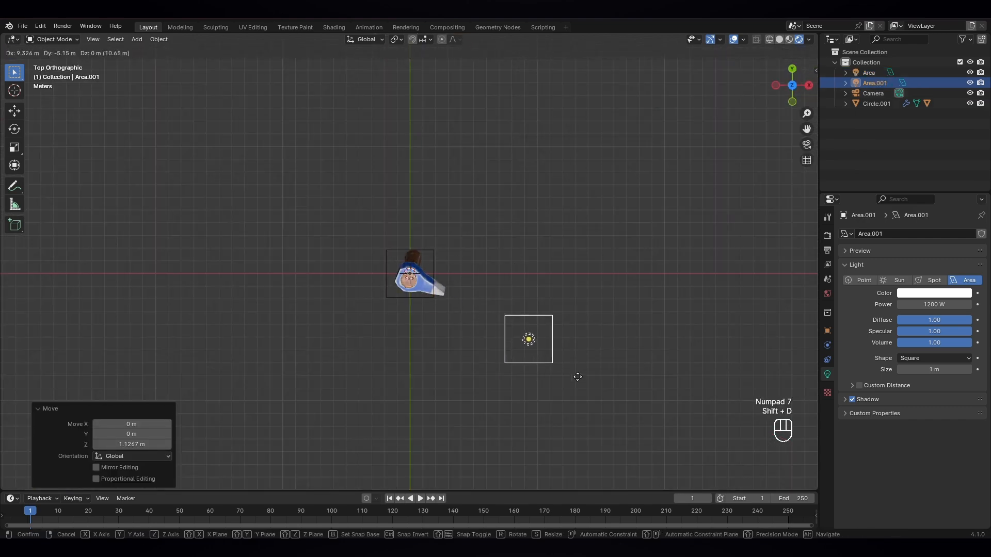
click(573, 371)
key(shift+d)
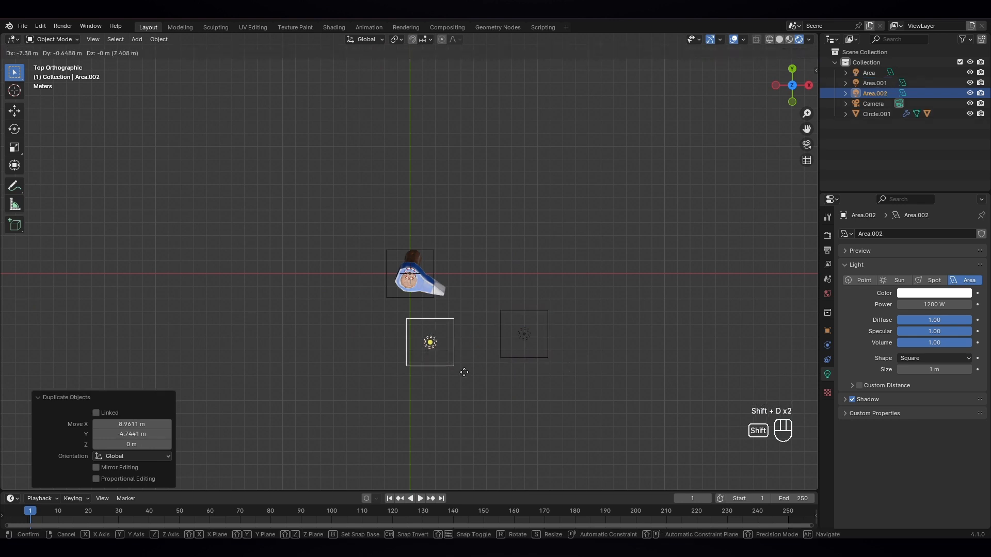
click(345, 373)
- Turn the two side area lights inward so that their beams point toward the axe
middle_drag(480, 400, 477, 371)
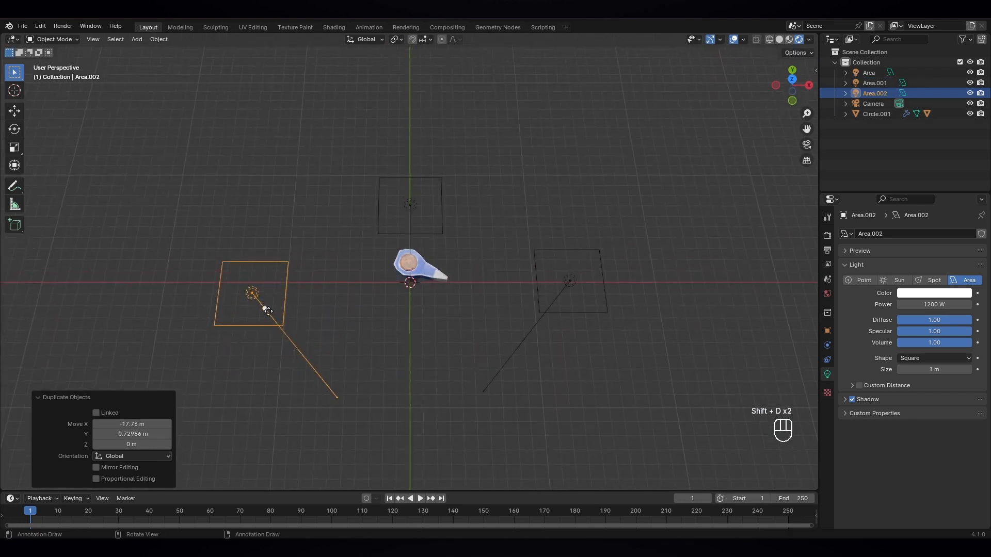
drag(265, 308, 303, 287)
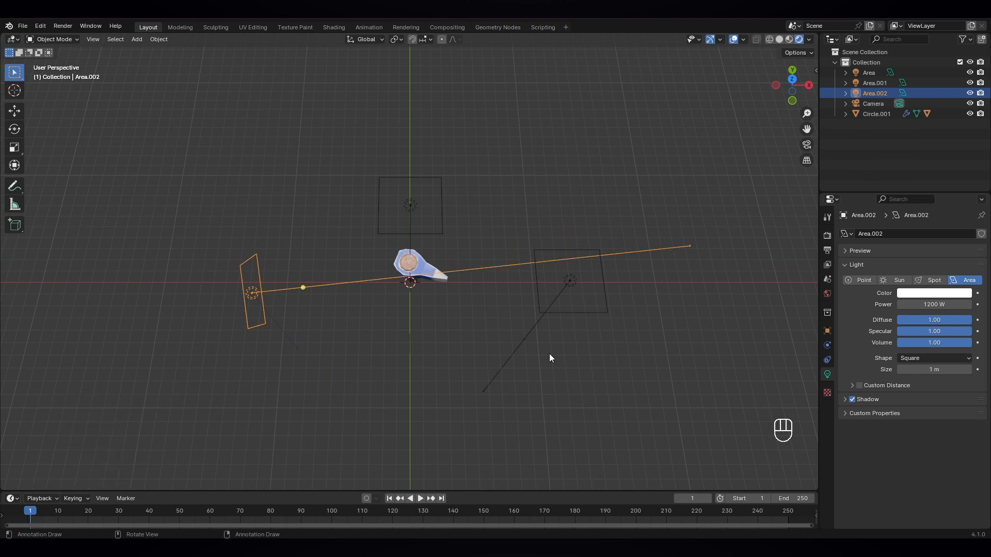
middle_drag(549, 354, 572, 216)
click(554, 275)
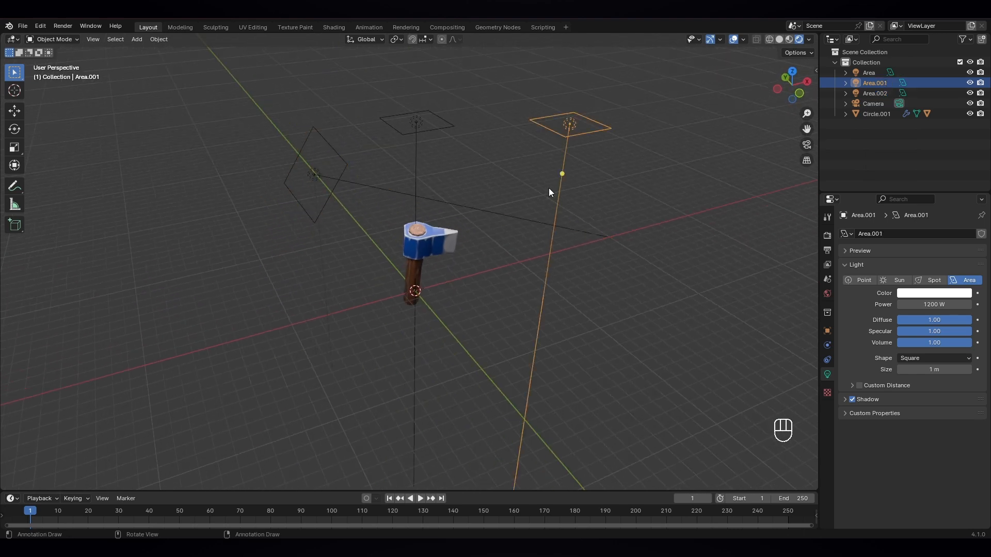
drag(559, 174, 527, 159)
middle_drag(469, 218, 450, 240)
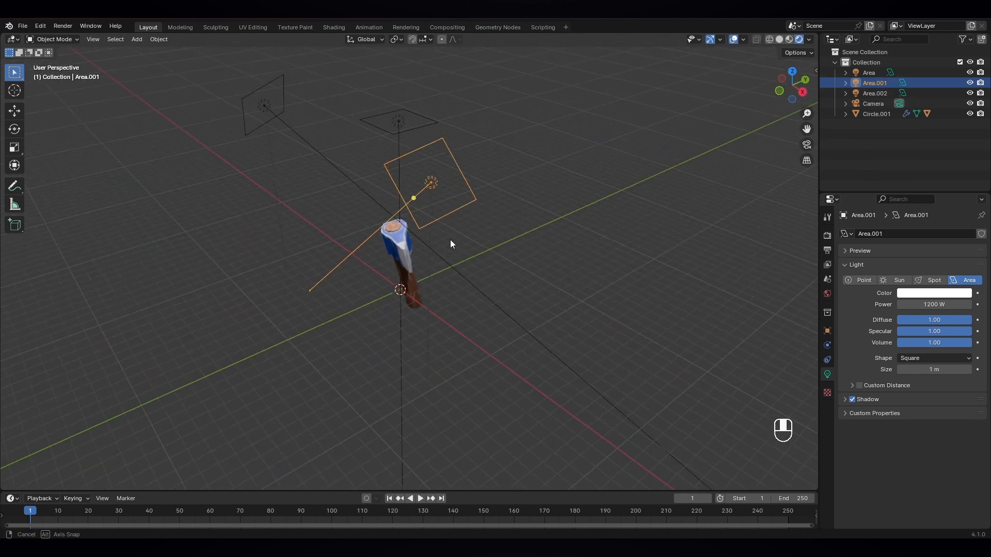
- Refine the aim of both side lights so they shine diagonally down onto the axe, then deselect
click(428, 242)
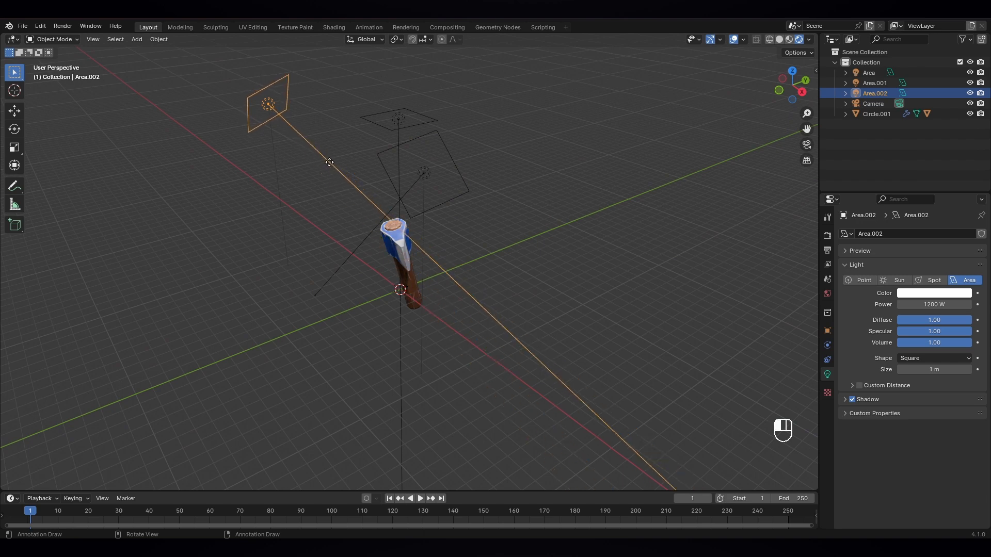
middle_drag(334, 181, 359, 110)
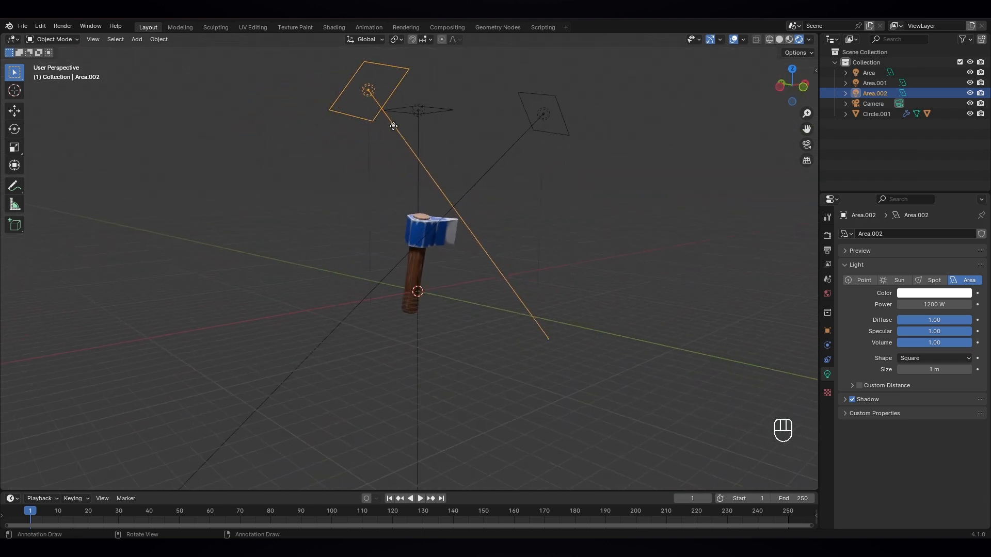
drag(393, 126, 384, 144)
middle_drag(384, 144, 463, 184)
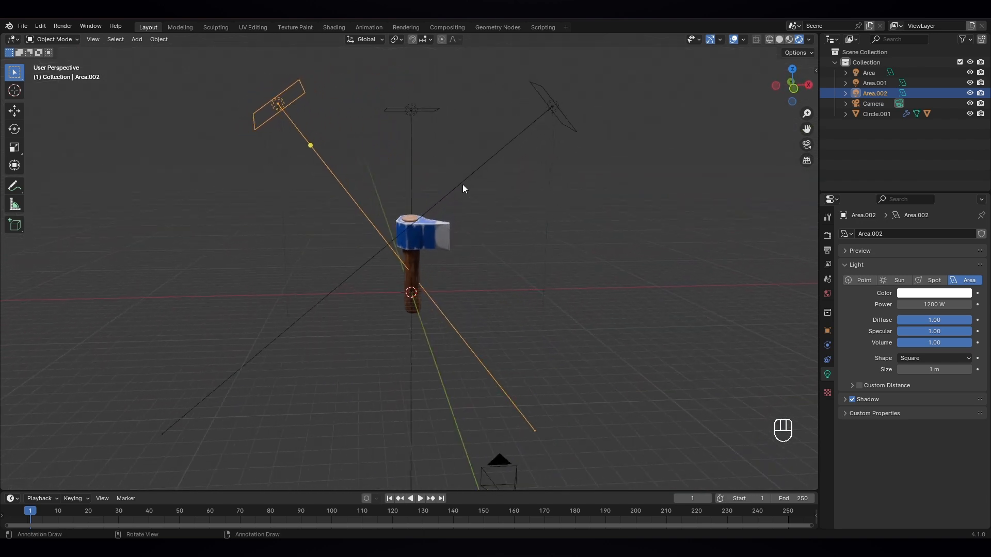
click(463, 184)
drag(507, 143, 507, 157)
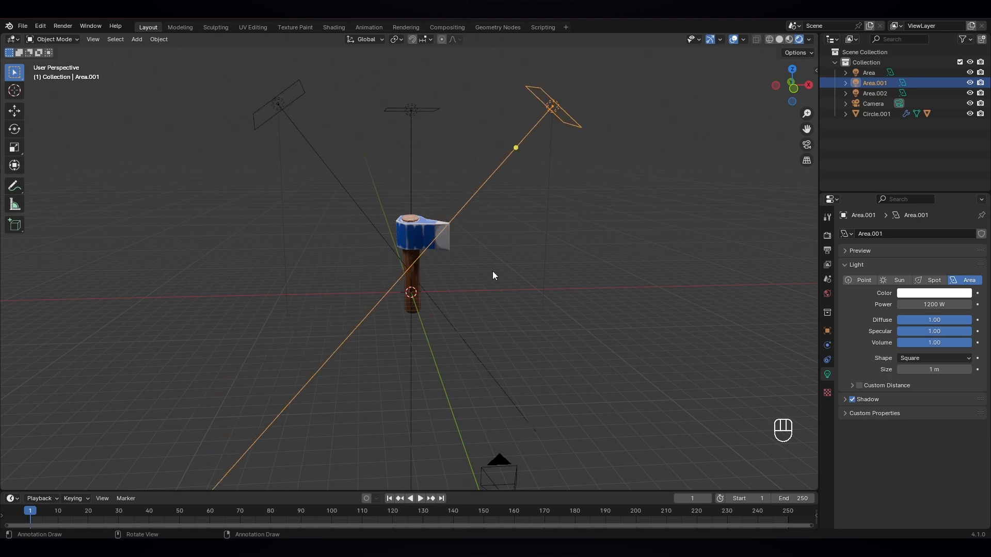
click(492, 271)
- From the top view, duplicate the overhead area light and place the copy about 11.4 m in front of the axe
middle_drag(491, 275, 501, 293)
key(KP_7)
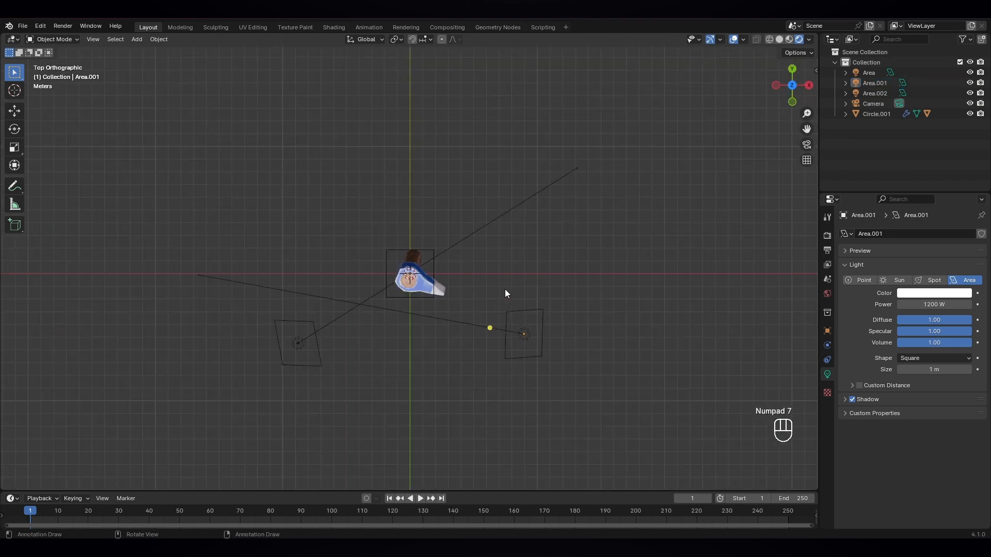
click(409, 278)
key(shift+d)
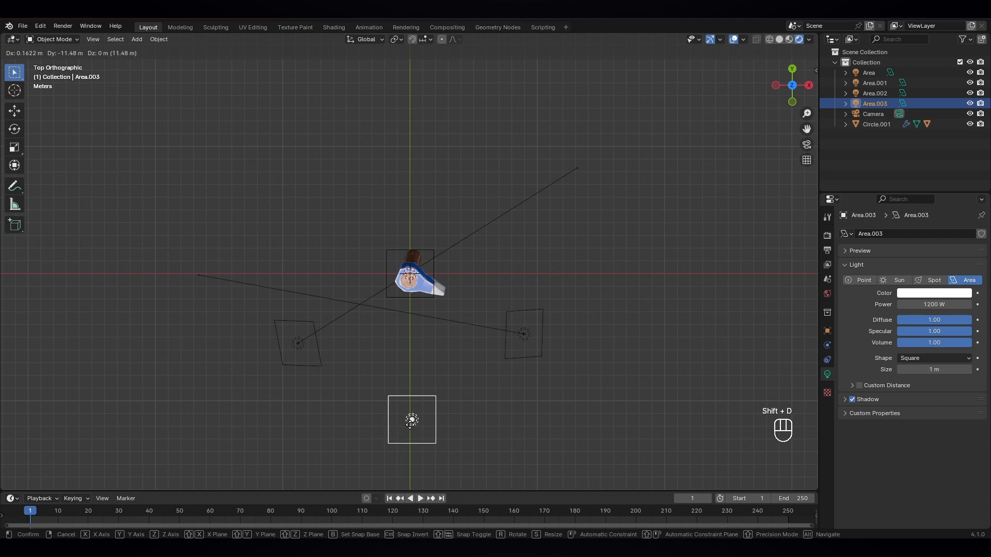
click(408, 427)
middle_drag(408, 426, 506, 330)
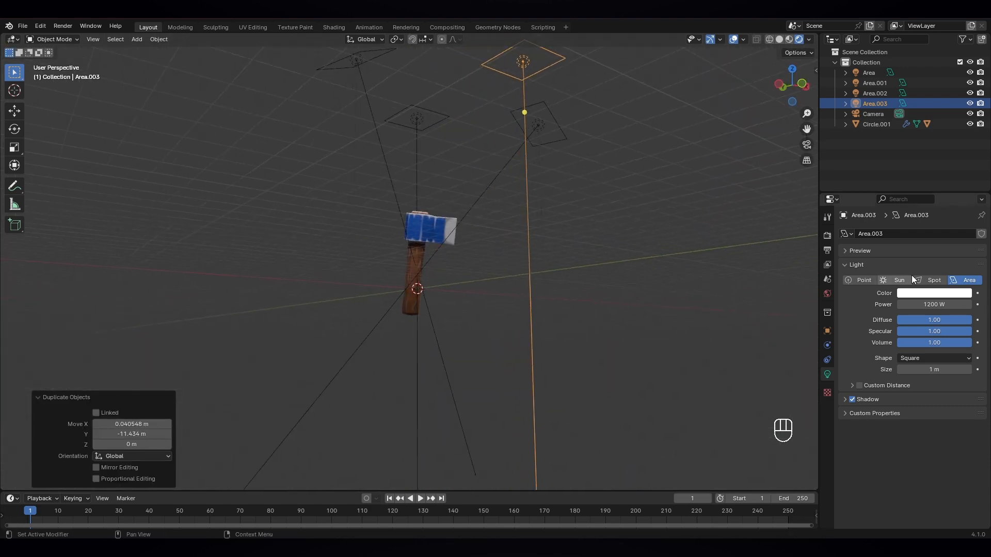
- Change the front light's type to Point and lower it along the Z axis to near ground level
click(863, 279)
key(g)
key(z)
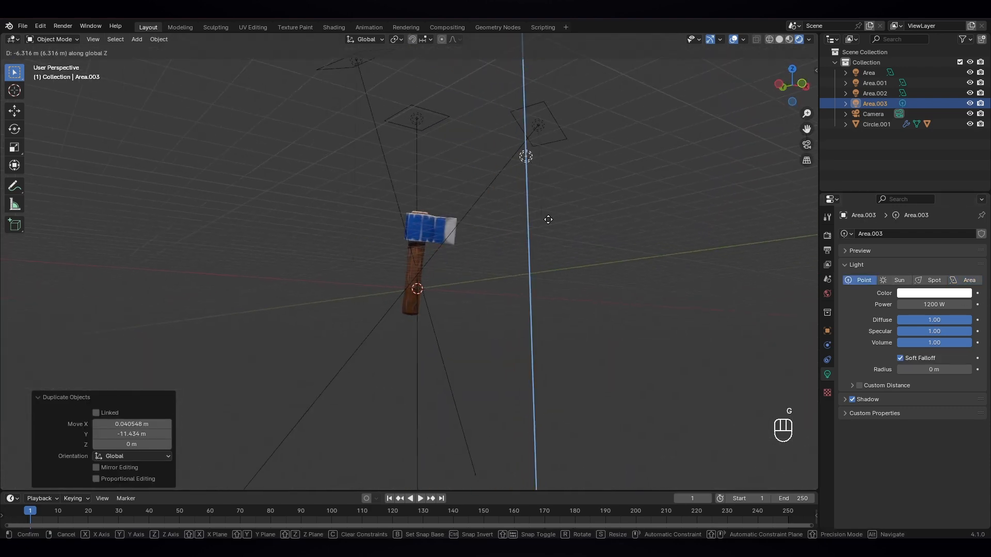
click(532, 324)
- Add a mesh plane at the world origin and rotate it 90° about the X axis so it stands upright
middle_drag(541, 321, 525, 302)
key(shift+a)
mouse_move(498, 299)
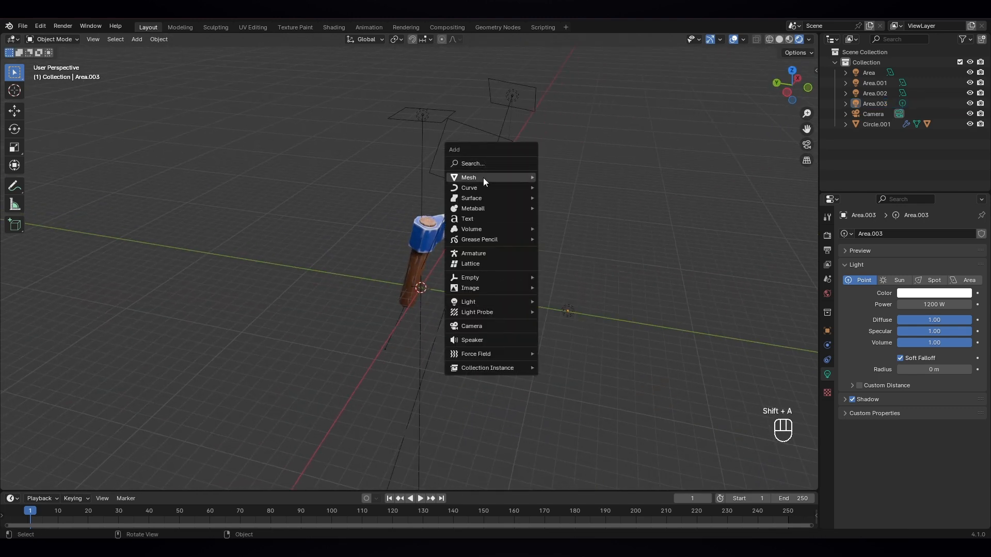
mouse_move(483, 177)
click(563, 178)
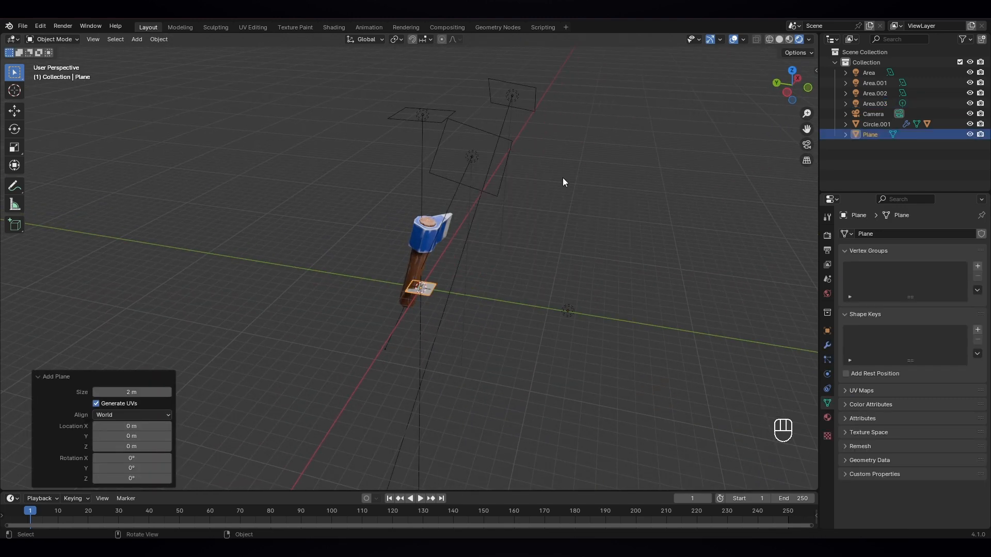
key(r)
key(x)
key(9)
key(0)
key(Return)
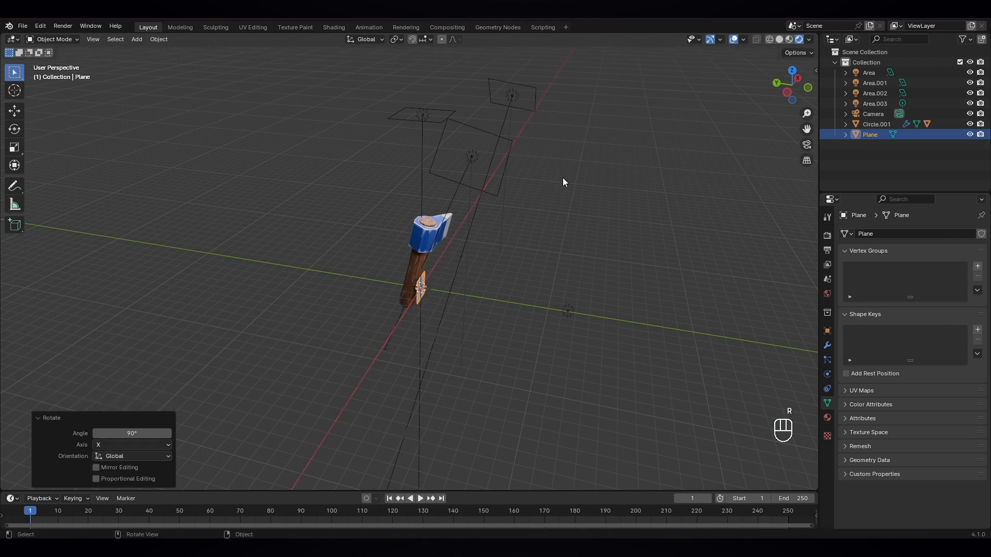
- Move the upright plane about 15.35 m along Y behind the axe, scale it by 15 and enlarge it slightly more as a backdrop
key(g)
key(x)
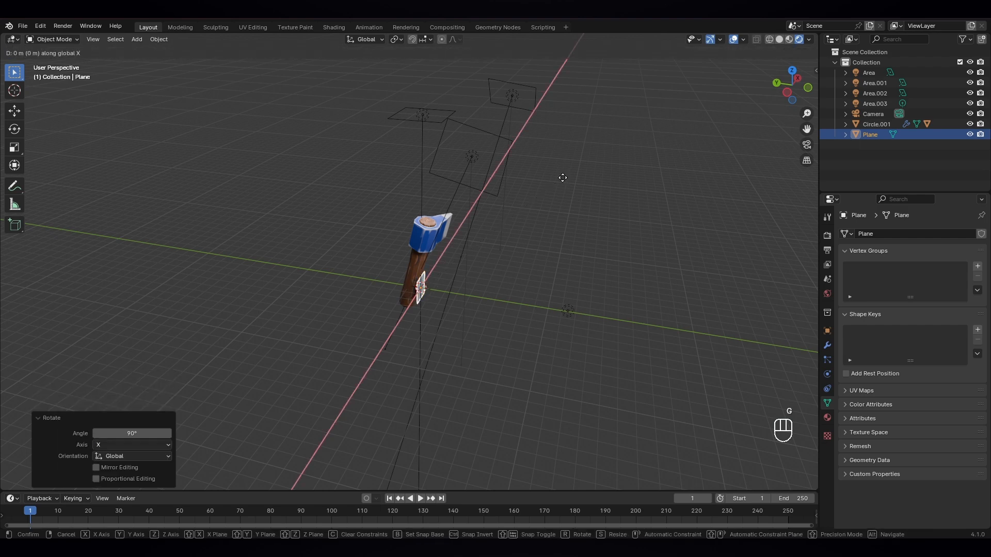
key(y)
text(s)
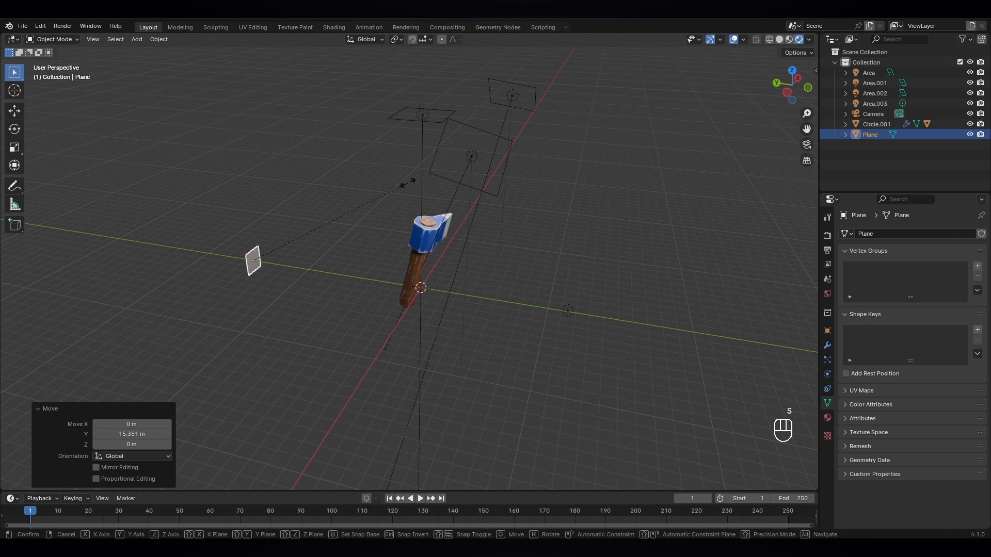
text(15)
key(Return)
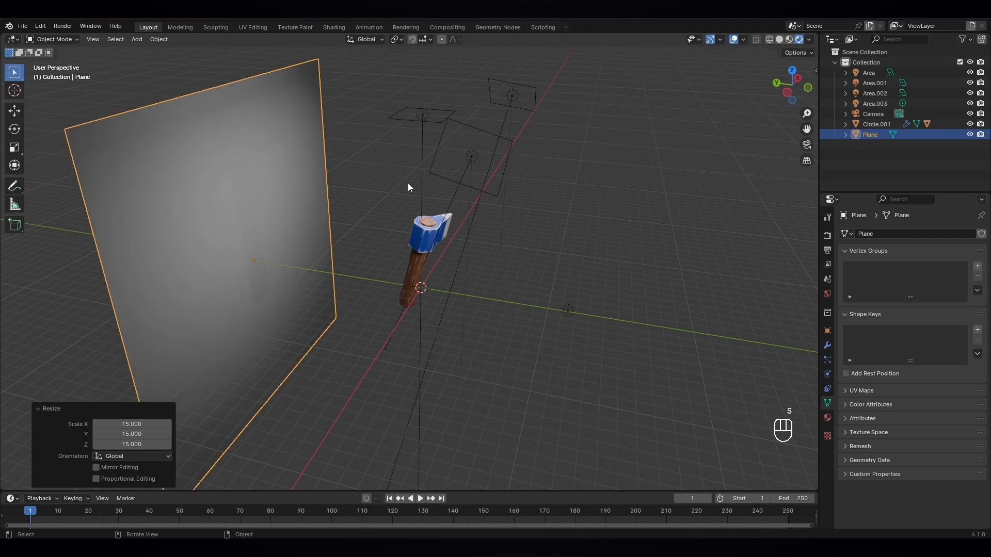
key(s)
click(541, 206)
click(541, 204)
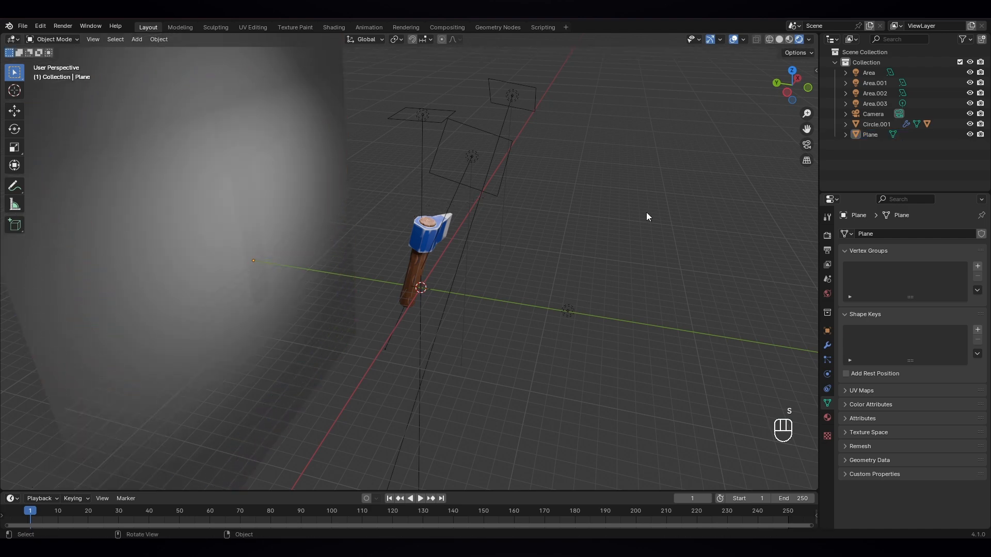
- Set the render resolution to 1200 × 1200 px and reframe the camera view slightly closer to the axe
key(KP_0)
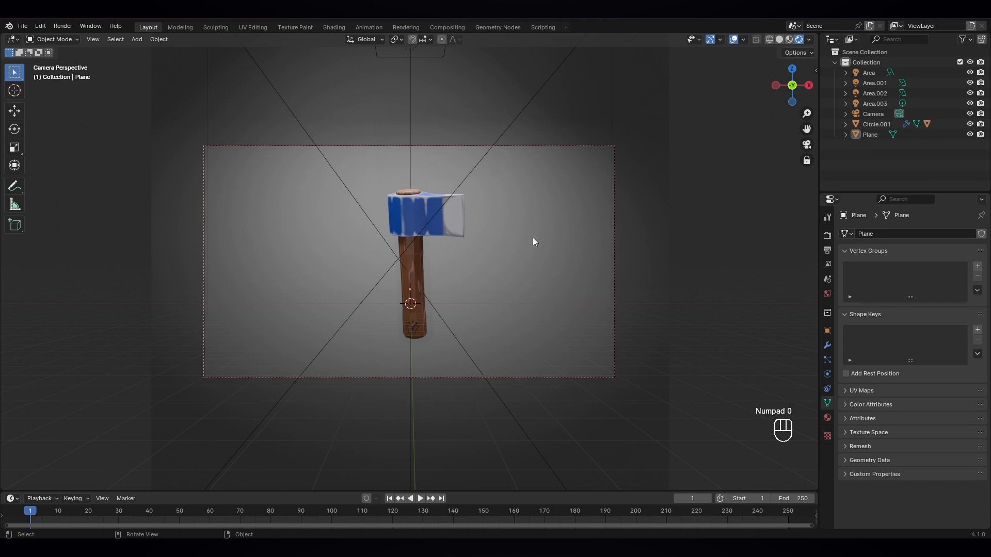
click(828, 251)
click(930, 247)
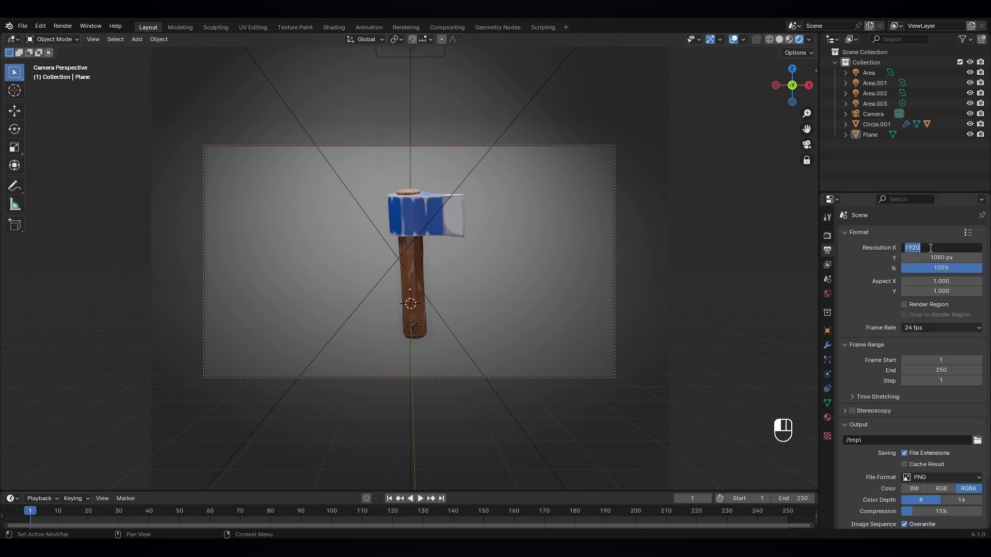
text(1200)
key(Tab)
text(12)
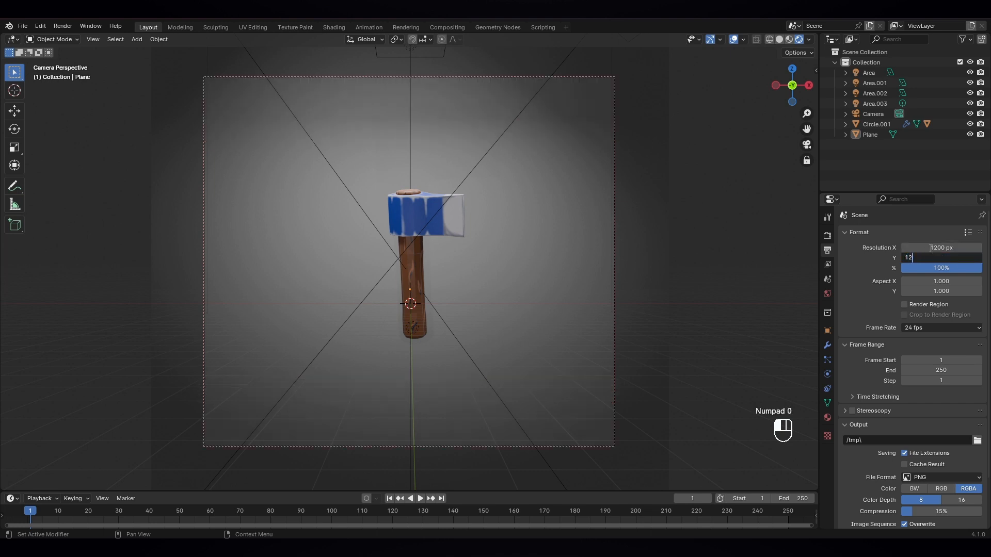
text(00)
key(Return)
scroll(504, 308, up, 1)
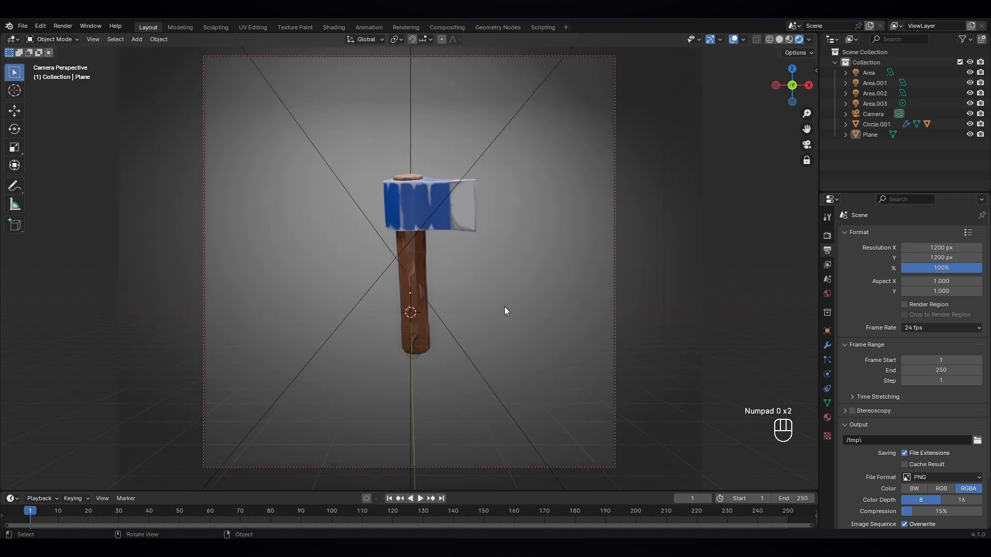
shift+middle_drag(515, 324, 501, 327)
- Give the backdrop plane a new material with a light blue base color, about hue 0.608, saturation 0.796 and value 1.000
click(516, 308)
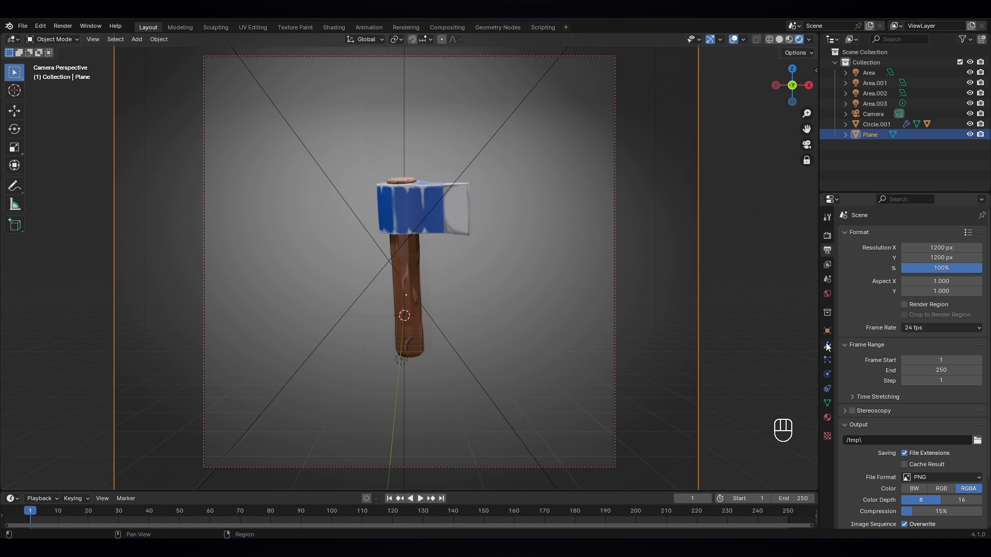
click(827, 417)
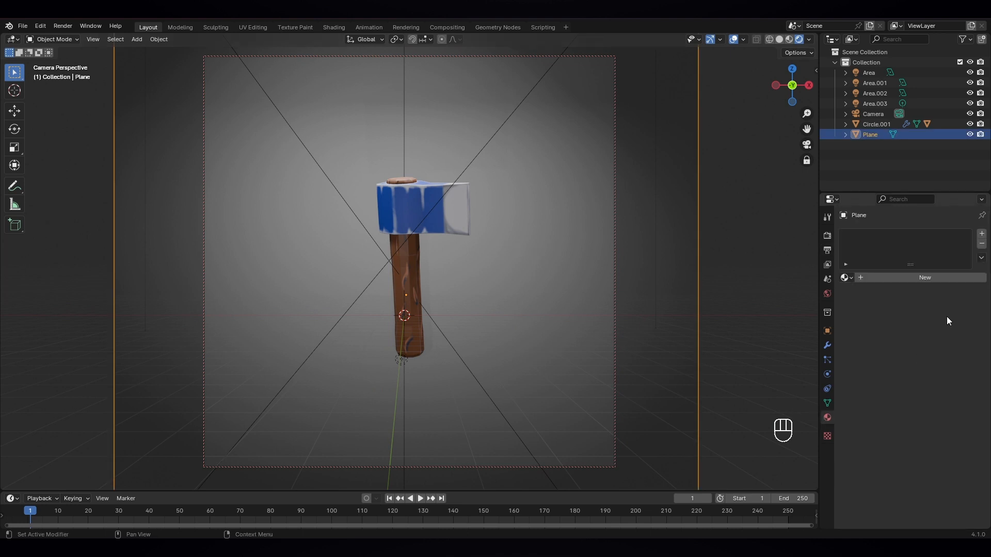
click(942, 278)
click(939, 361)
mouse_move(920, 247)
mouse_down()
mouse_move(935, 233)
mouse_move(922, 258)
mouse_move(904, 249)
mouse_move(926, 213)
mouse_up()
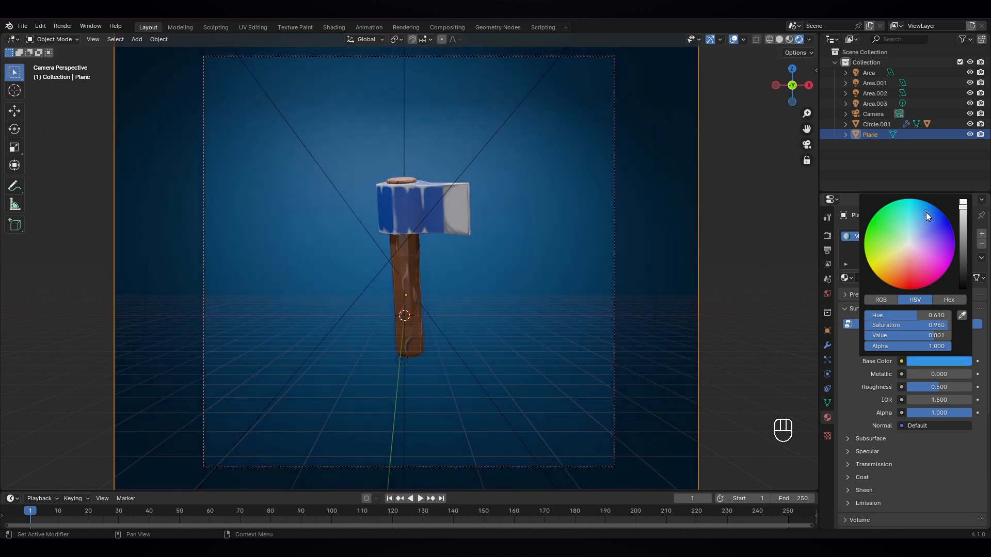
click(931, 360)
mouse_move(924, 213)
mouse_down()
mouse_move(933, 265)
mouse_move(919, 248)
mouse_move(899, 249)
mouse_move(921, 228)
mouse_up()
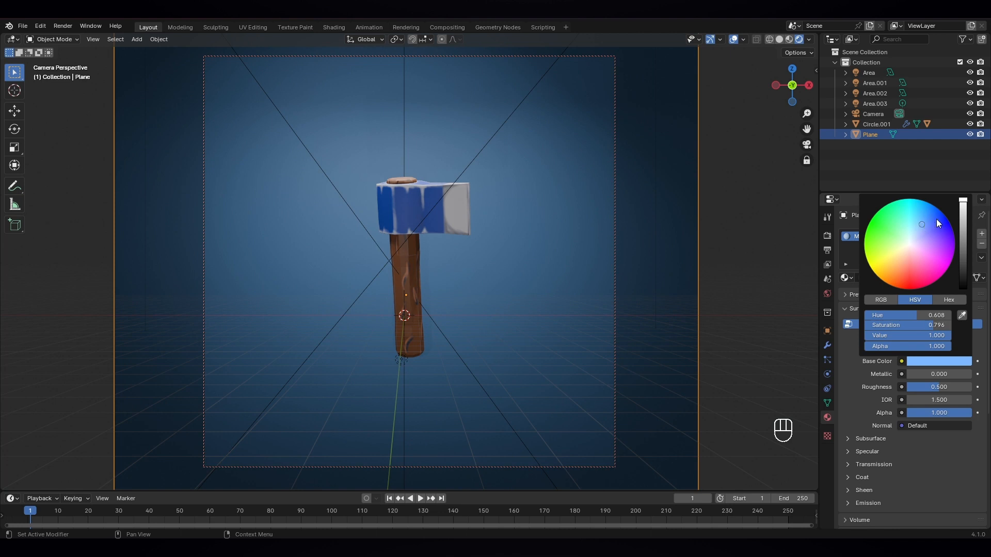
- Tilt the whole axe slightly with a free trackball rotation of about 4.58° and -9.74°
click(421, 301)
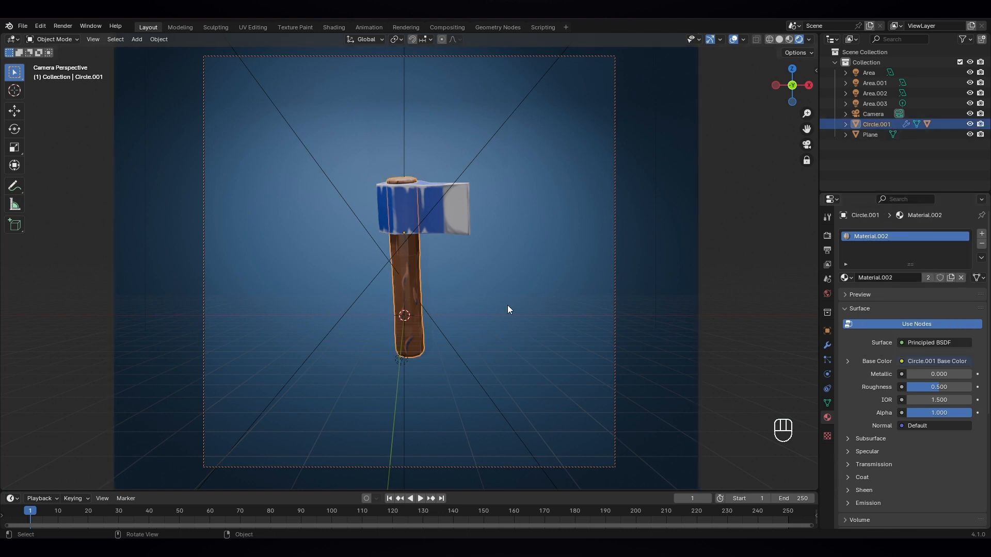
key(r)
key(r)
click(490, 309)
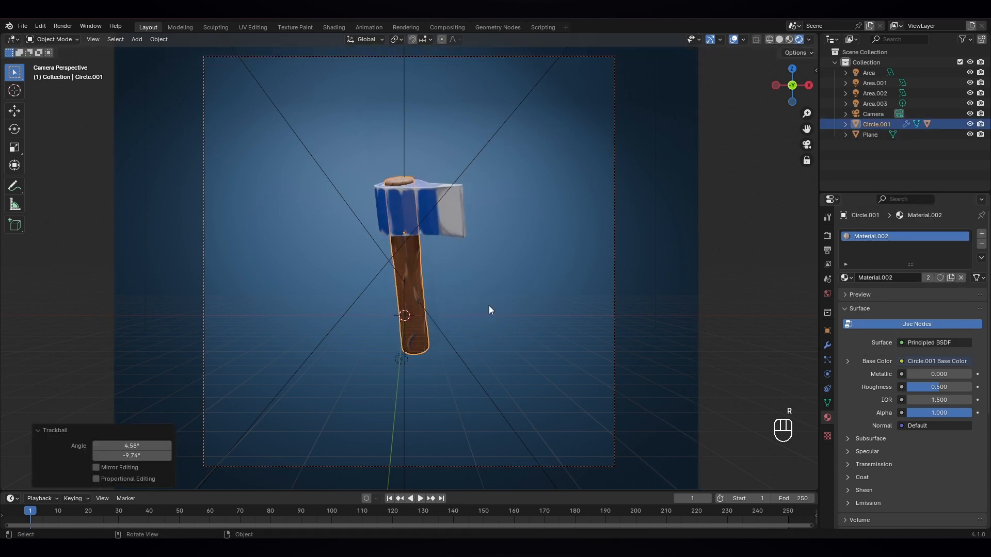
- Set the roughness of the axe head's material to about 0.453
click(473, 215)
click(426, 207)
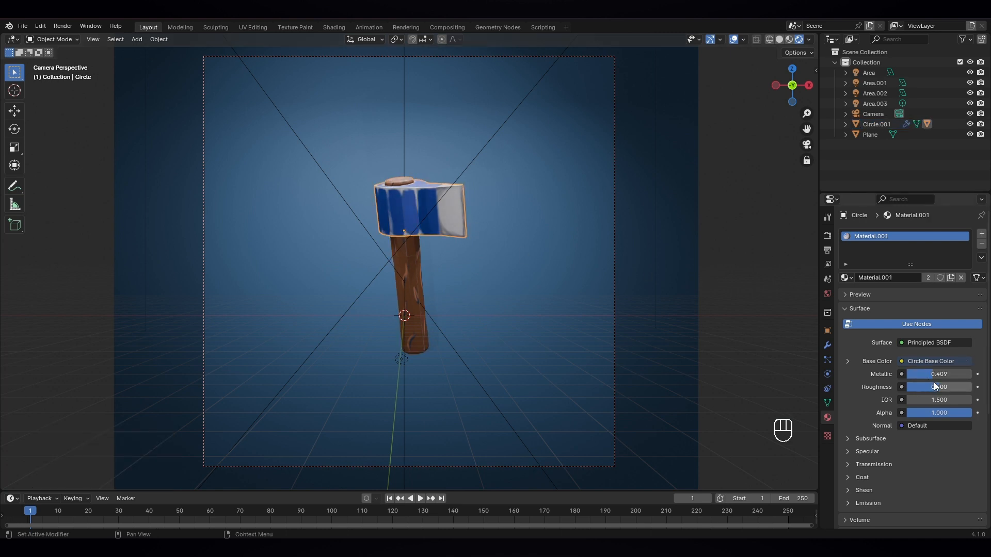
drag(939, 387, 929, 387)
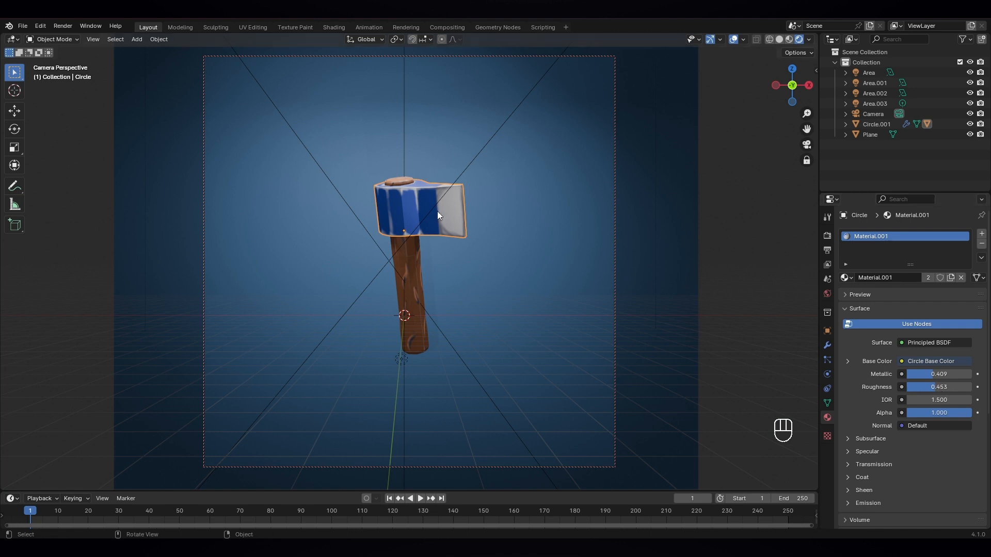
- Add a Subdivision Surface modifier with viewport level 2 to the axe head and shade it smooth
click(828, 345)
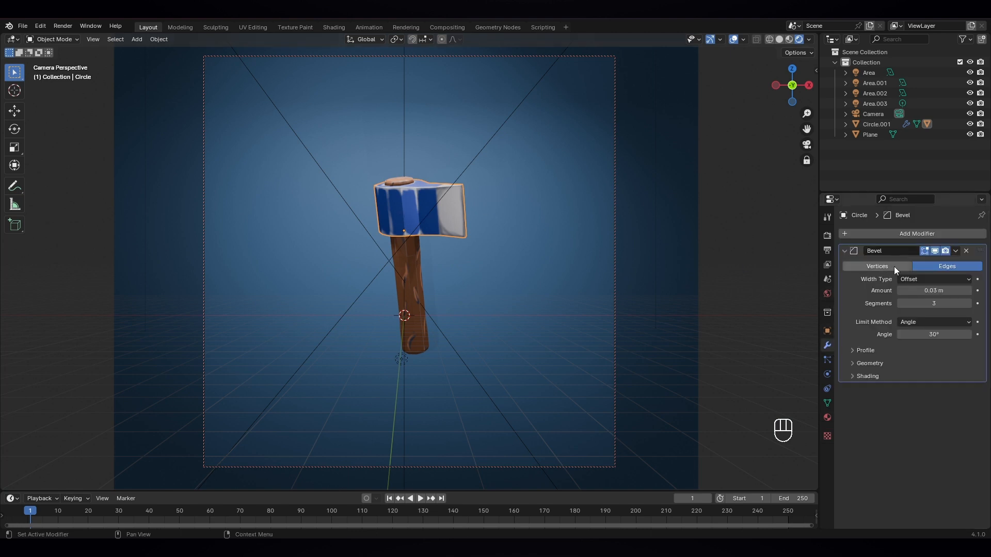
click(906, 232)
mouse_move(877, 233)
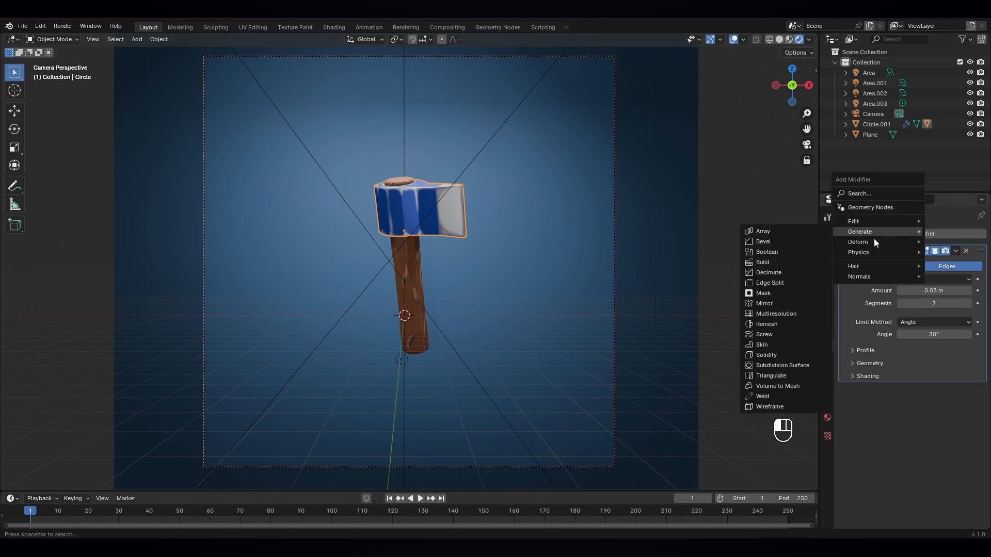
click(780, 366)
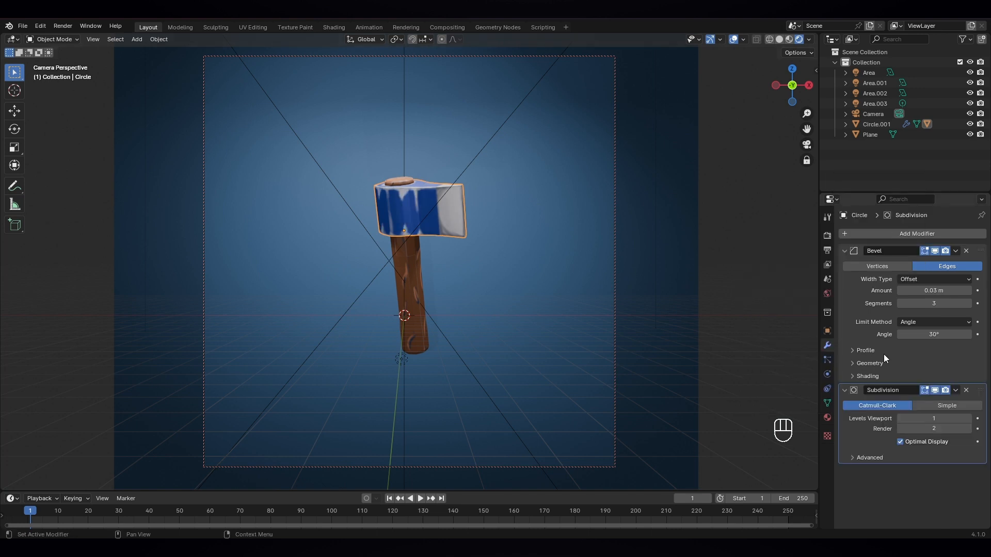
click(964, 419)
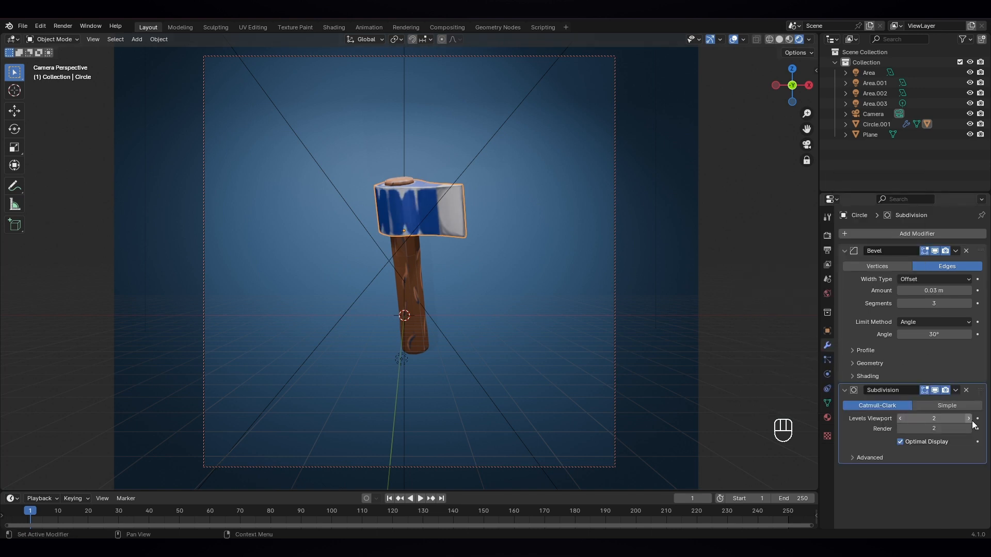
right_click(402, 214)
click(399, 214)
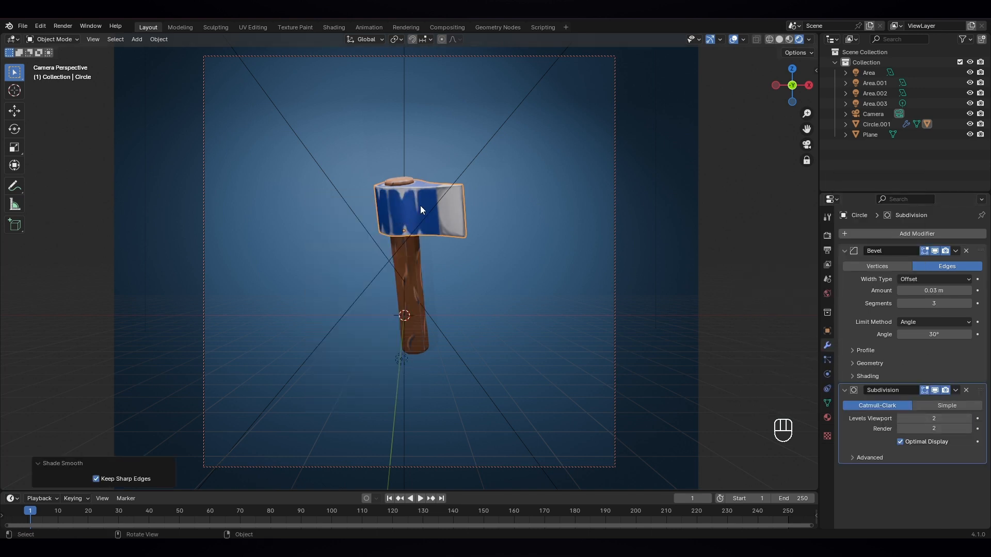
- Add a level 2 Subdivision Surface modifier to the axe handle and shade it smooth
click(411, 286)
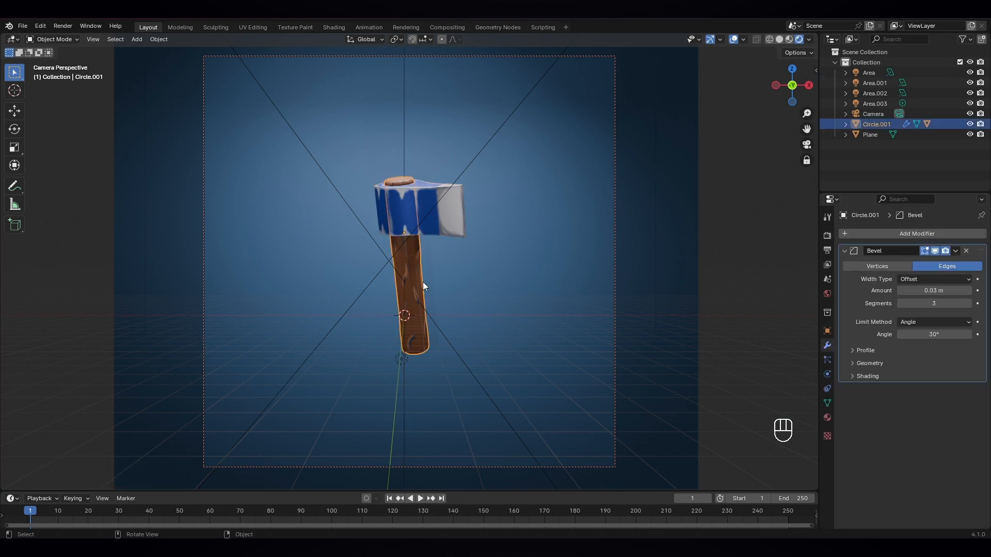
key(ctrl+2)
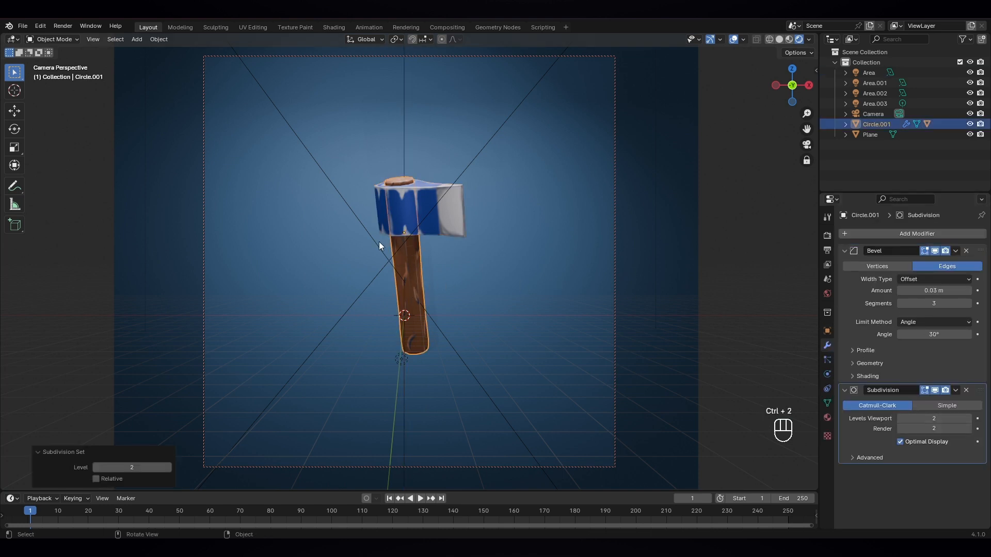
right_click(410, 272)
click(410, 271)
- Check the camera shot with the viewport overlays hidden, then show them again with the backdrop plane selected
click(696, 286)
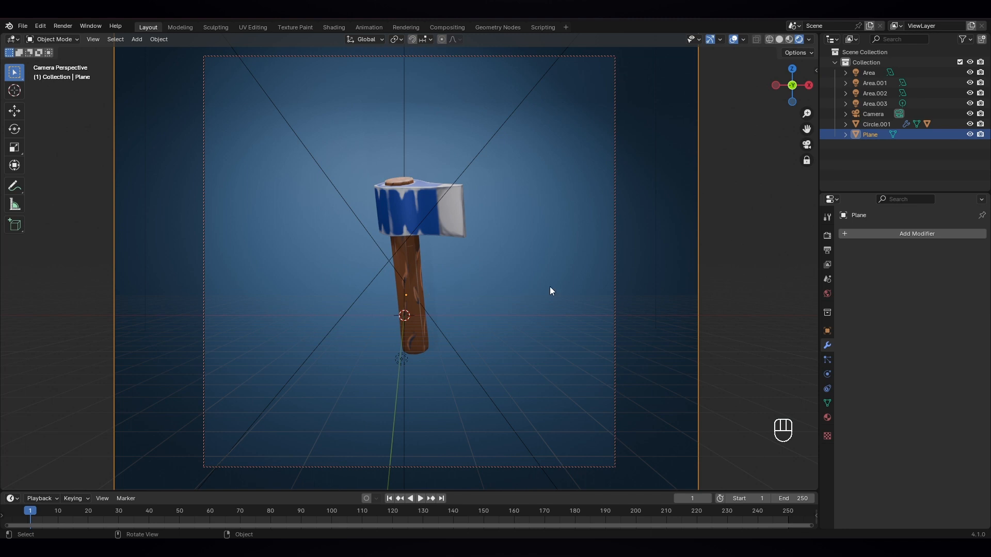
click(729, 285)
key(shift+alt+z)
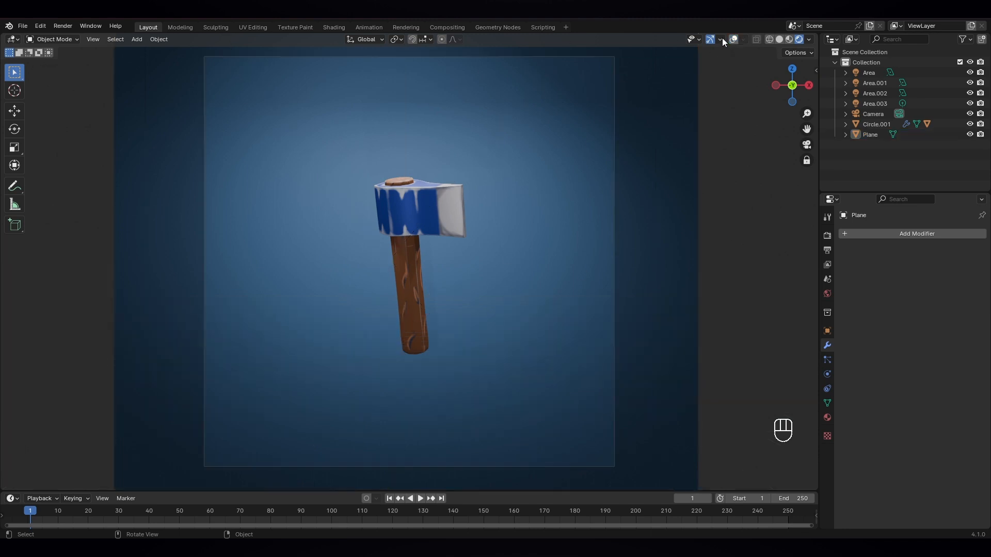
click(493, 249)
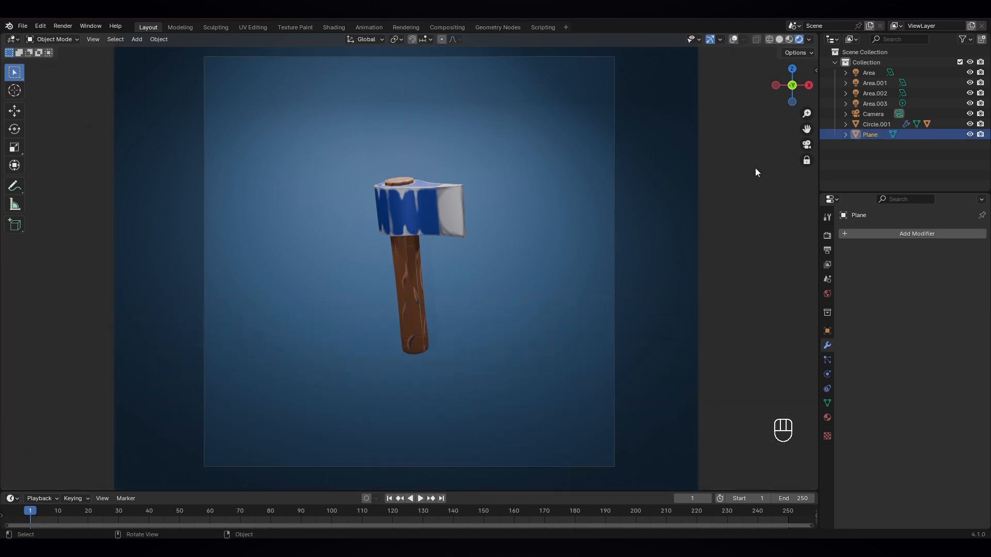
click(733, 40)
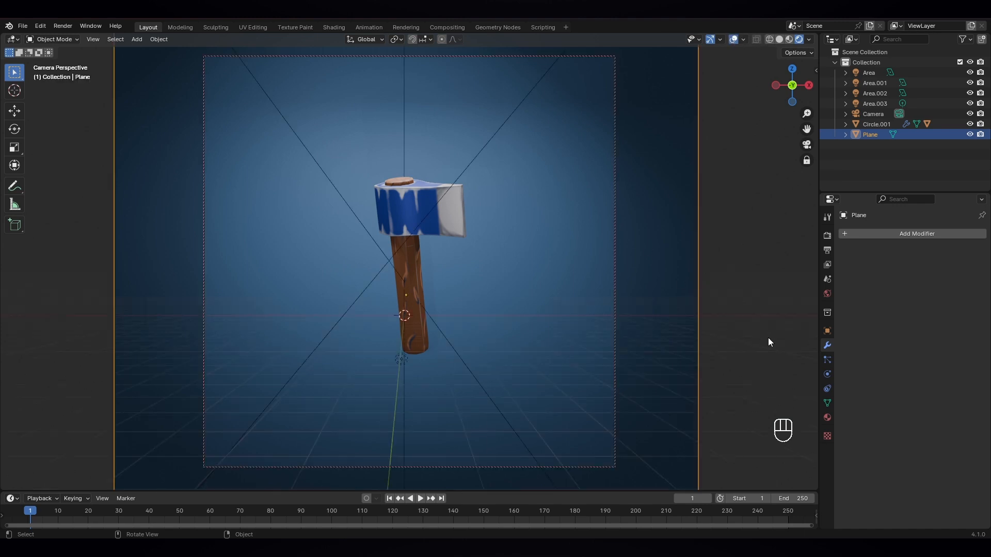
- Change the backdrop material's base color to a pale yellow and deselect the plane
click(829, 417)
click(939, 360)
drag(924, 278, 899, 249)
click(759, 252)
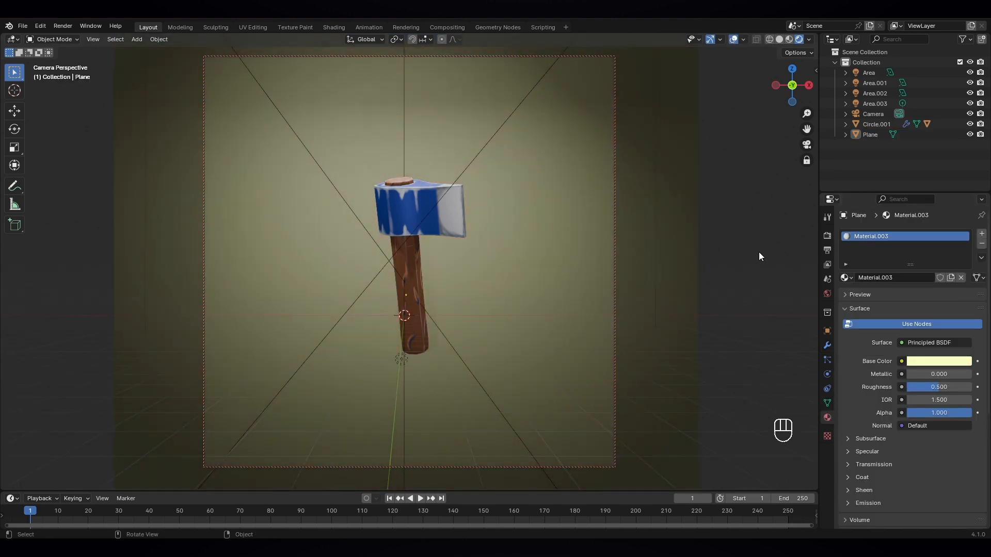
- Leave the camera view, hide the overlays and freely rotate the axe to examine it from different sides
key(KP_0)
middle_drag(758, 252, 422, 310)
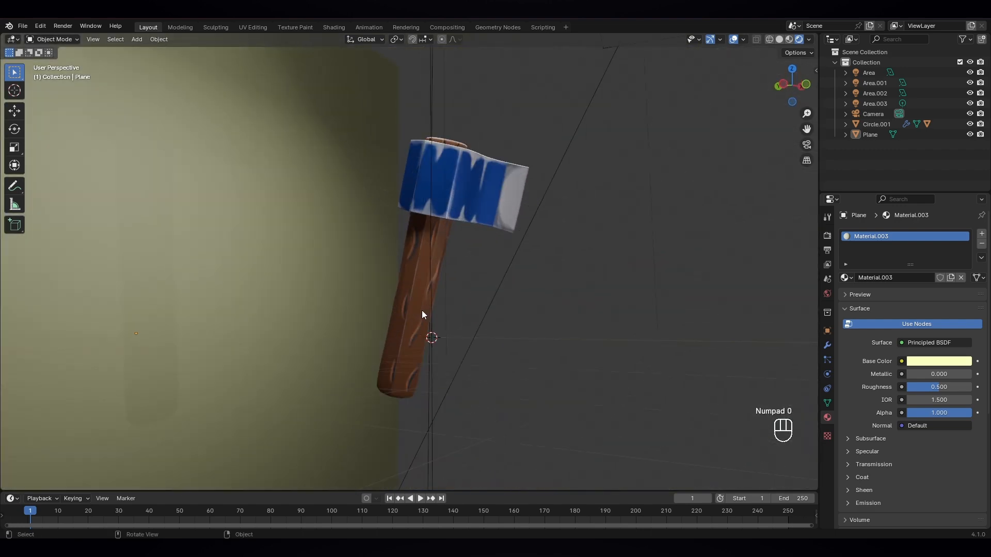
click(422, 311)
key(r)
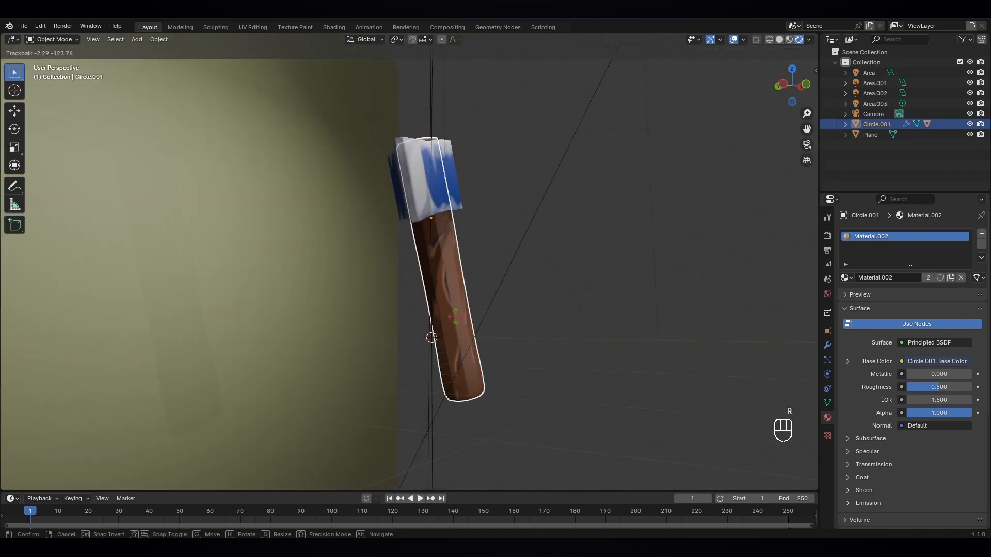
right_click(505, 326)
click(736, 42)
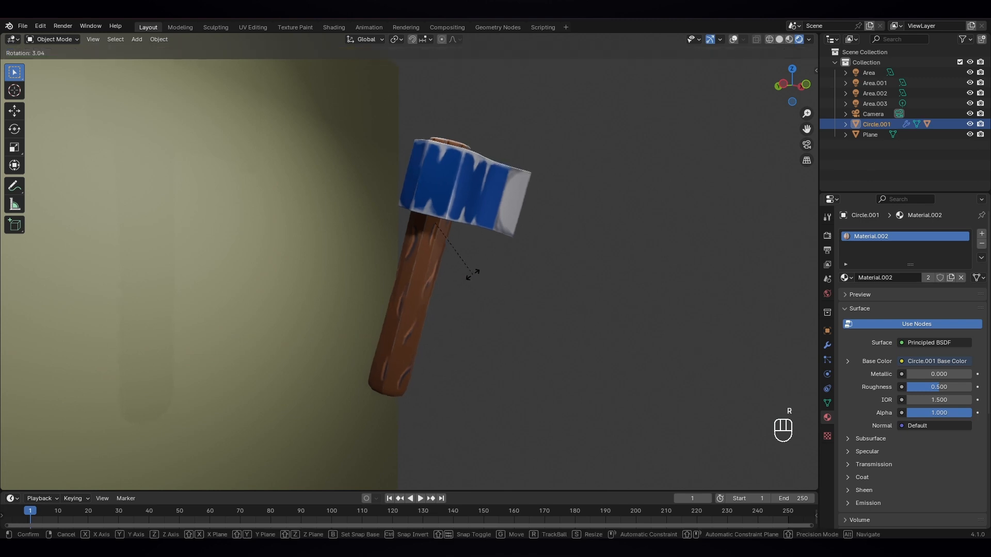
key(r)
key(r)
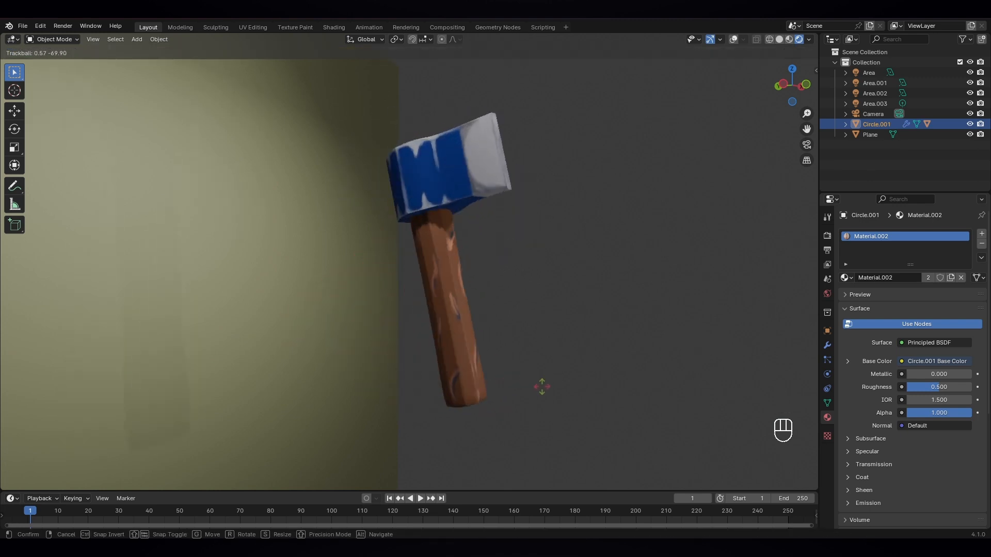